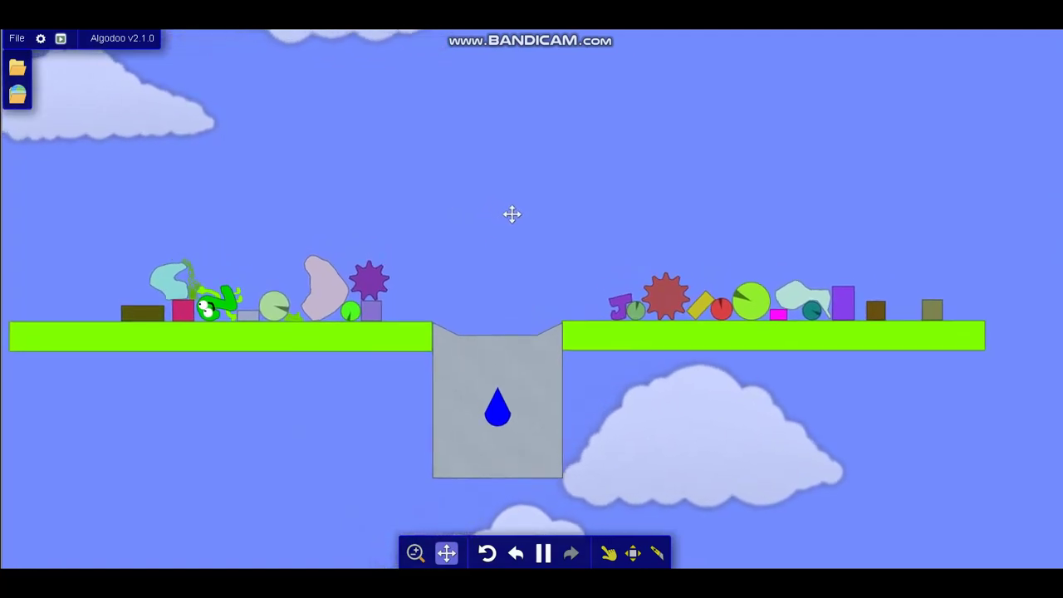
- Drop the small green circle beside the purple J shape into the grey box with the blue water-drop symbol
{"action": "left_click_drag", "start_coordinate": [512, 214], "coordinate": [501, 197]}
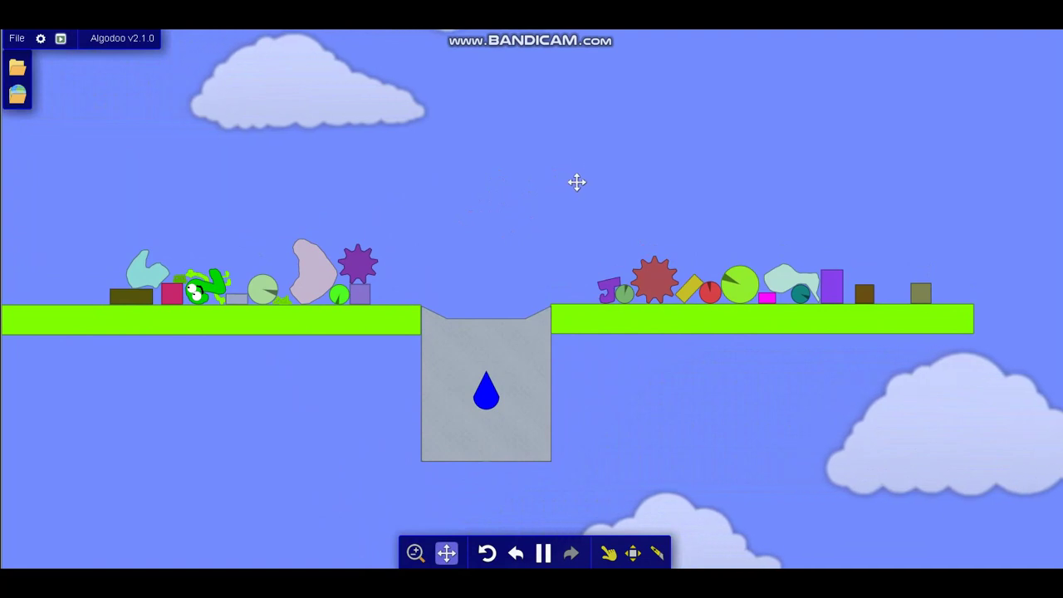
{"action": "left_click", "coordinate": [609, 553]}
{"action": "scroll", "coordinate": [499, 484], "scroll_direction": "up", "scroll_amount": 3}
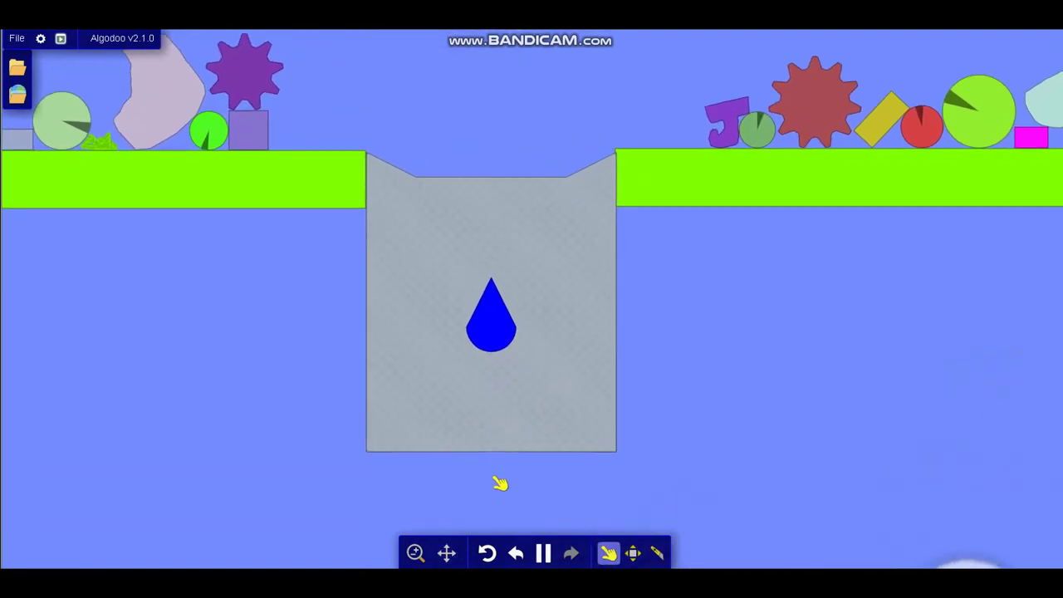
{"action": "scroll", "coordinate": [490, 348], "scroll_direction": "down", "scroll_amount": 5}
{"action": "scroll", "coordinate": [432, 307], "scroll_direction": "up", "scroll_amount": 2}
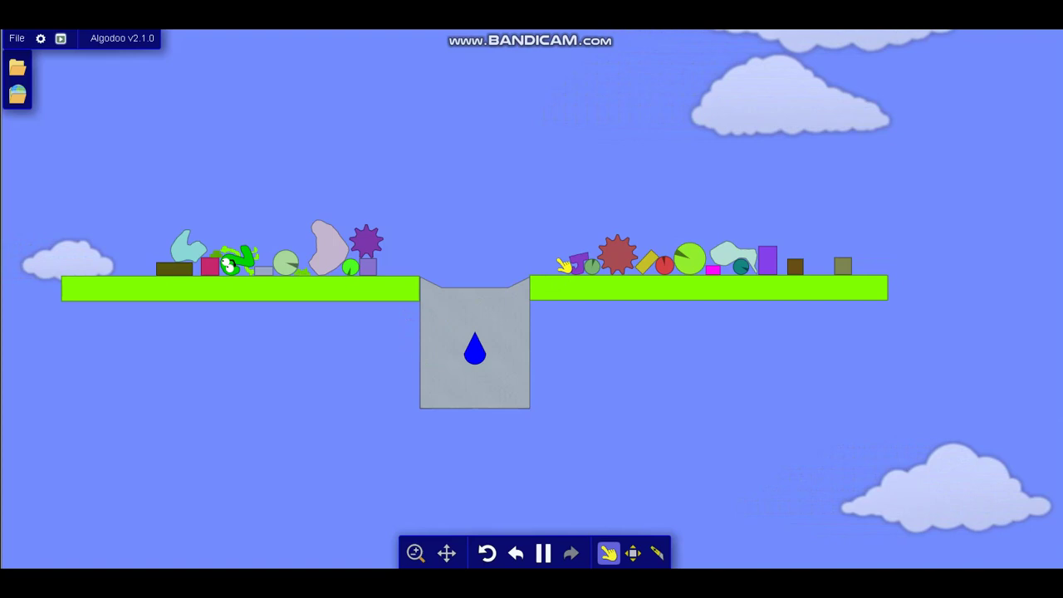
{"action": "scroll", "coordinate": [498, 312], "scroll_direction": "up", "scroll_amount": 1}
{"action": "scroll", "coordinate": [498, 312], "scroll_direction": "up", "scroll_amount": 1}
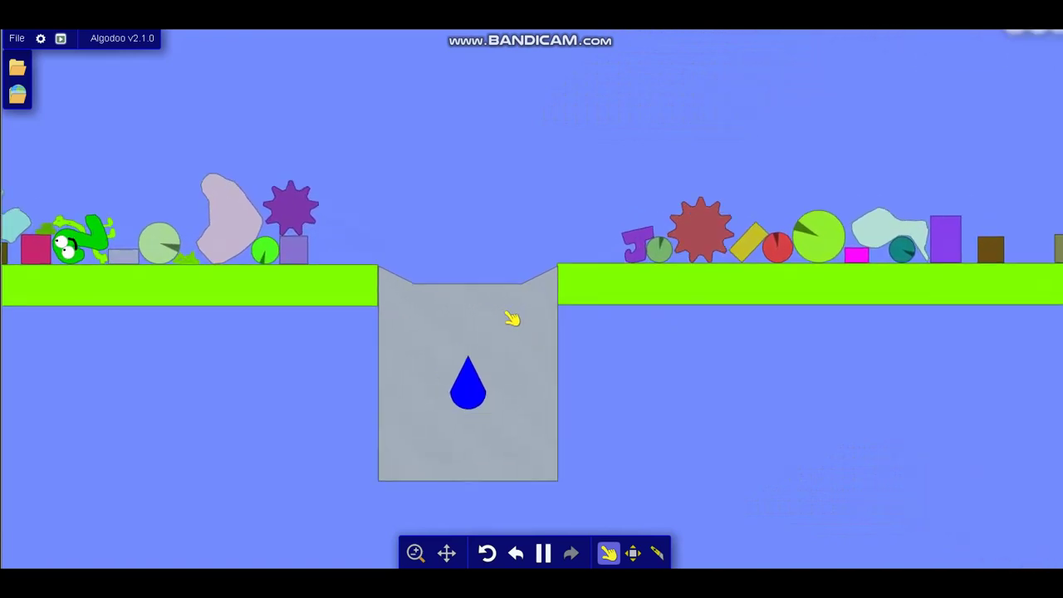
{"action": "scroll", "coordinate": [486, 271], "scroll_direction": "up", "scroll_amount": 1}
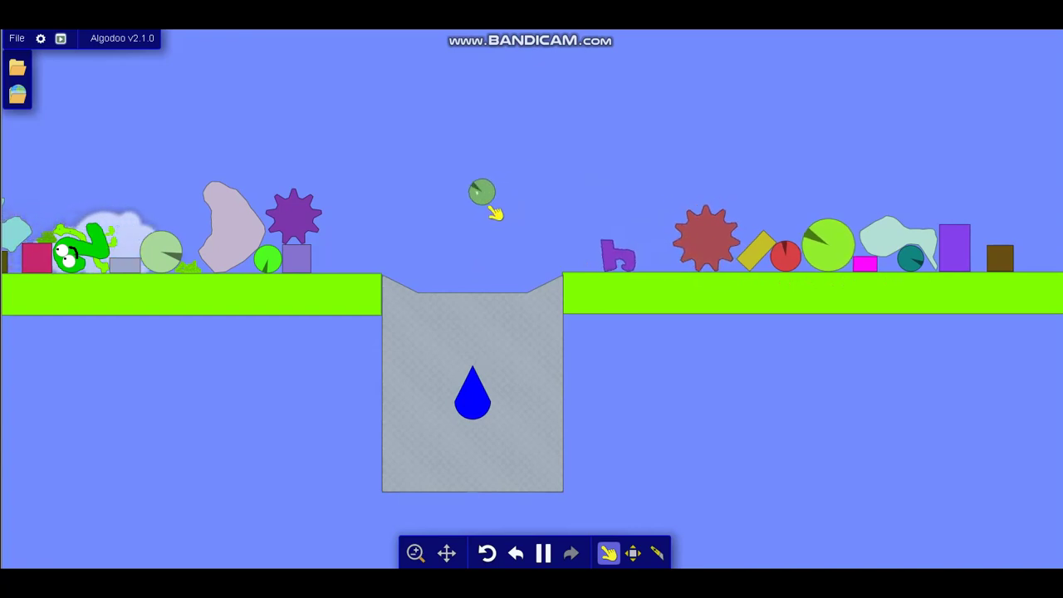
{"action": "scroll", "coordinate": [487, 171], "scroll_direction": "down", "scroll_amount": 3}
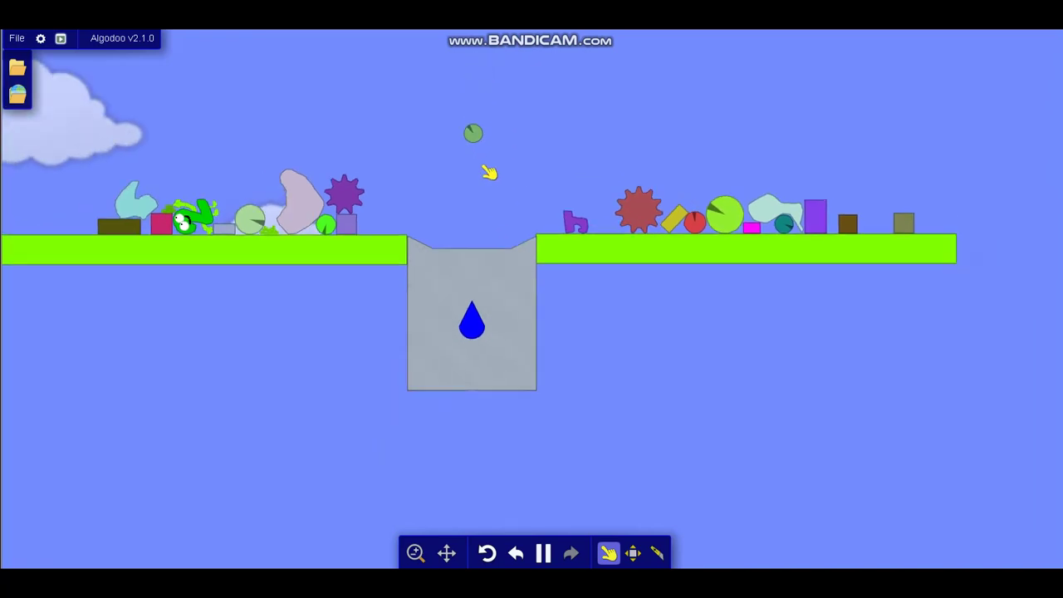
{"action": "scroll", "coordinate": [478, 386], "scroll_direction": "up", "scroll_amount": 3}
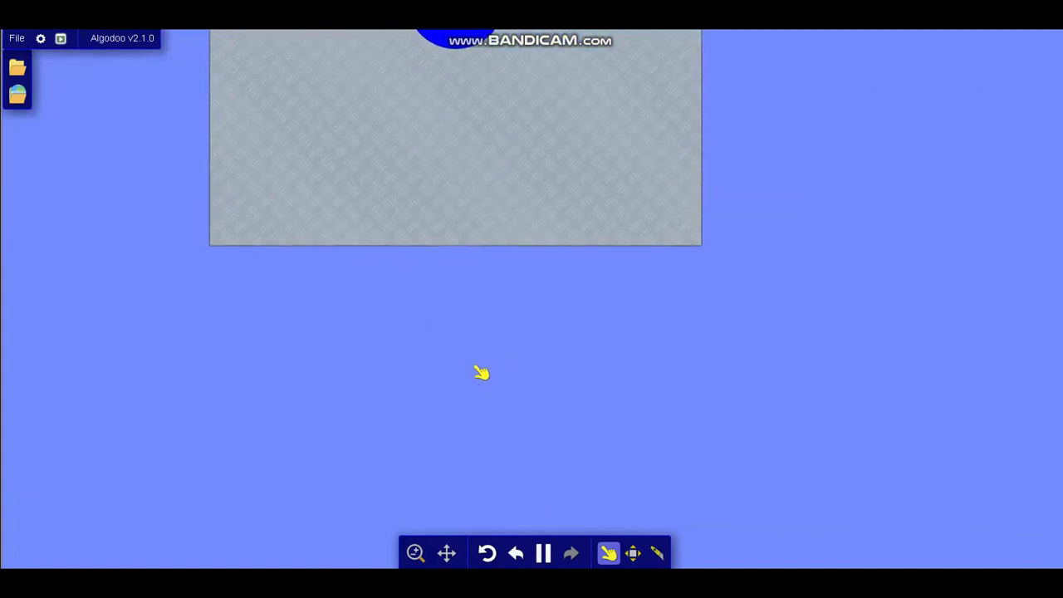
- Lift the purple gear off the purple square and drop it into the water-drop box
{"action": "scroll", "coordinate": [483, 370], "scroll_direction": "down", "scroll_amount": 5}
{"action": "scroll", "coordinate": [507, 283], "scroll_direction": "up", "scroll_amount": 2}
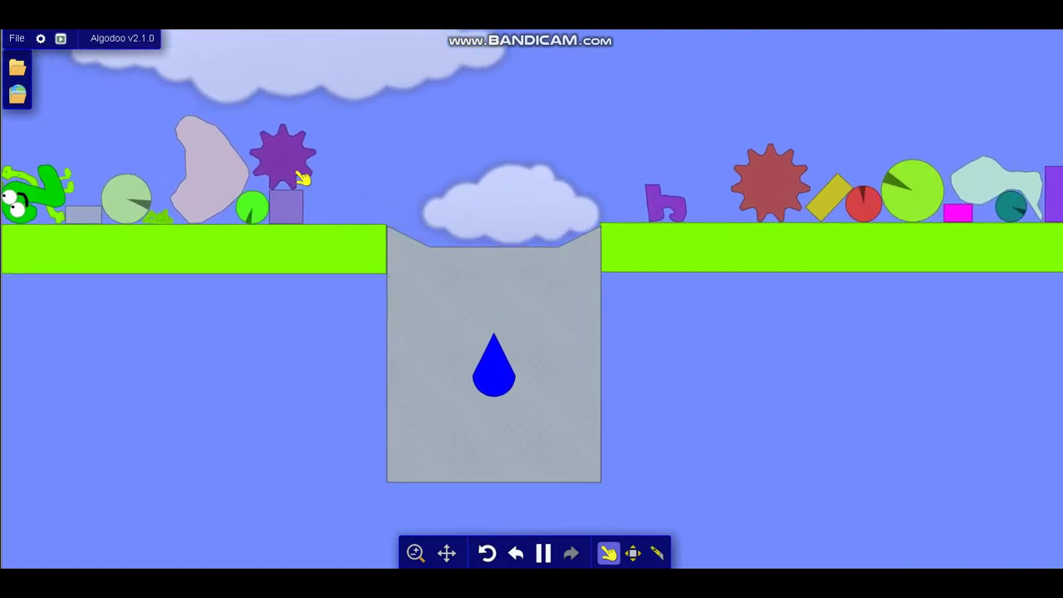
{"action": "left_click_drag", "start_coordinate": [301, 175], "coordinate": [508, 166]}
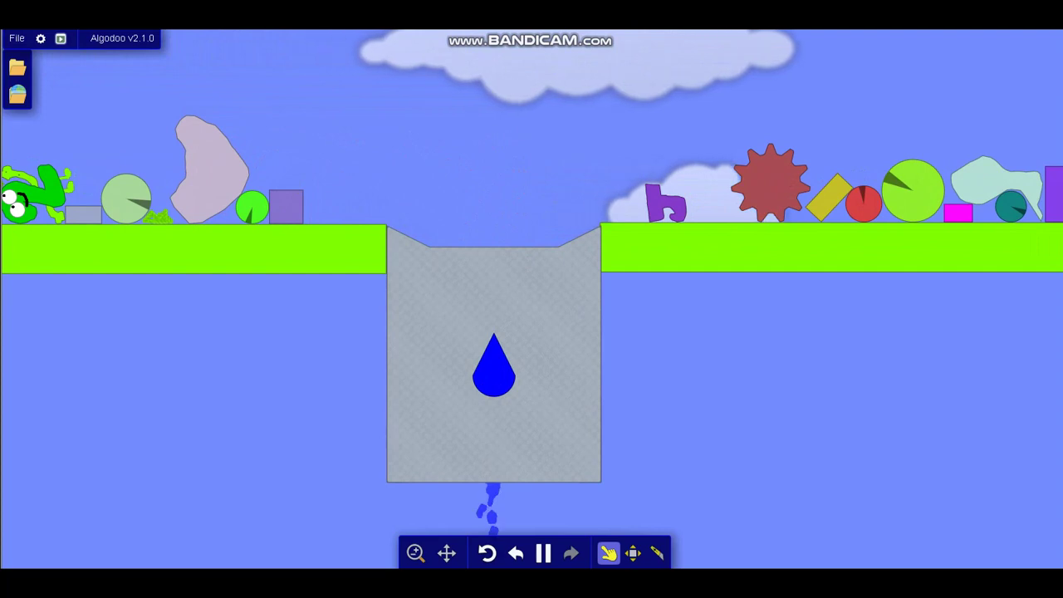
{"action": "scroll", "coordinate": [538, 226], "scroll_direction": "down", "scroll_amount": 1}
{"action": "scroll", "coordinate": [531, 208], "scroll_direction": "down", "scroll_amount": 2}
{"action": "scroll", "coordinate": [505, 522], "scroll_direction": "up", "scroll_amount": 4}
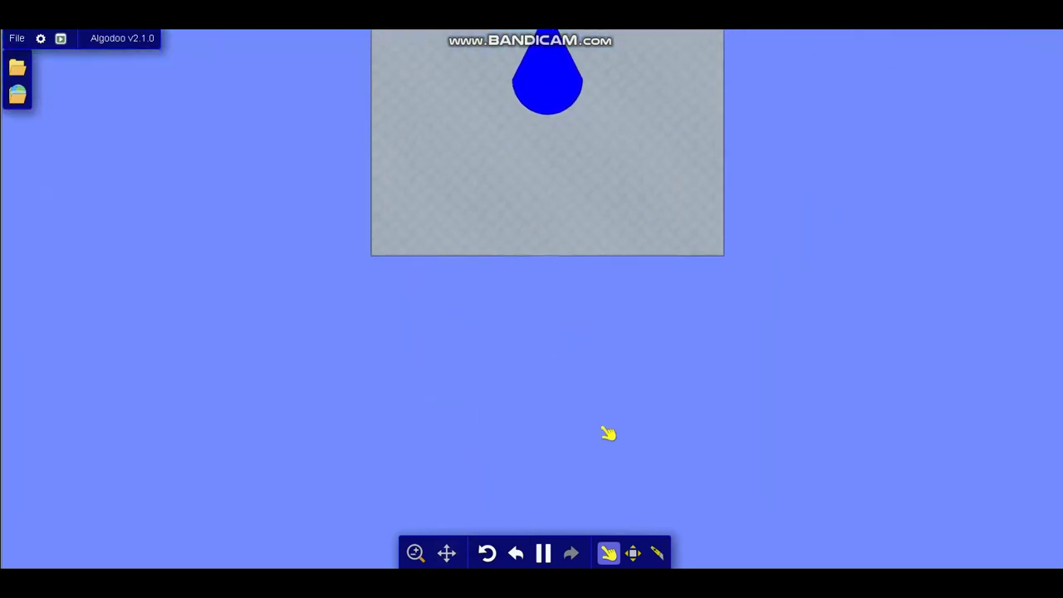
- Carry the purple square from the platform into the funnel of the water-drop box
{"action": "scroll", "coordinate": [565, 440], "scroll_direction": "down", "scroll_amount": 3}
{"action": "scroll", "coordinate": [543, 455], "scroll_direction": "down", "scroll_amount": 3}
{"action": "scroll", "coordinate": [606, 166], "scroll_direction": "up", "scroll_amount": 7}
{"action": "scroll", "coordinate": [510, 306], "scroll_direction": "down", "scroll_amount": 1}
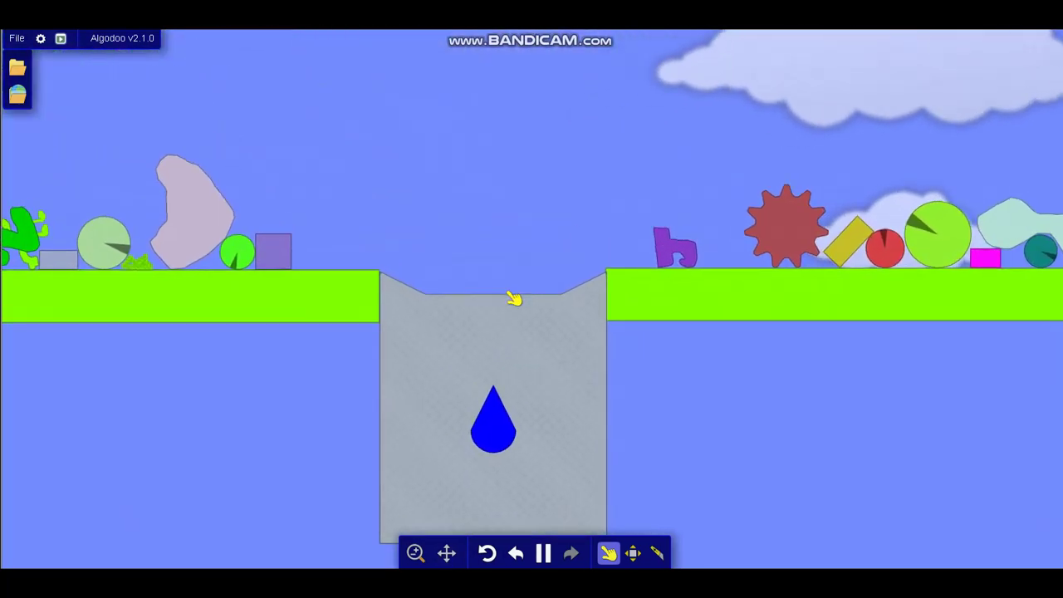
{"action": "scroll", "coordinate": [503, 289], "scroll_direction": "up", "scroll_amount": 1}
{"action": "left_click_drag", "start_coordinate": [276, 258], "coordinate": [452, 215]}
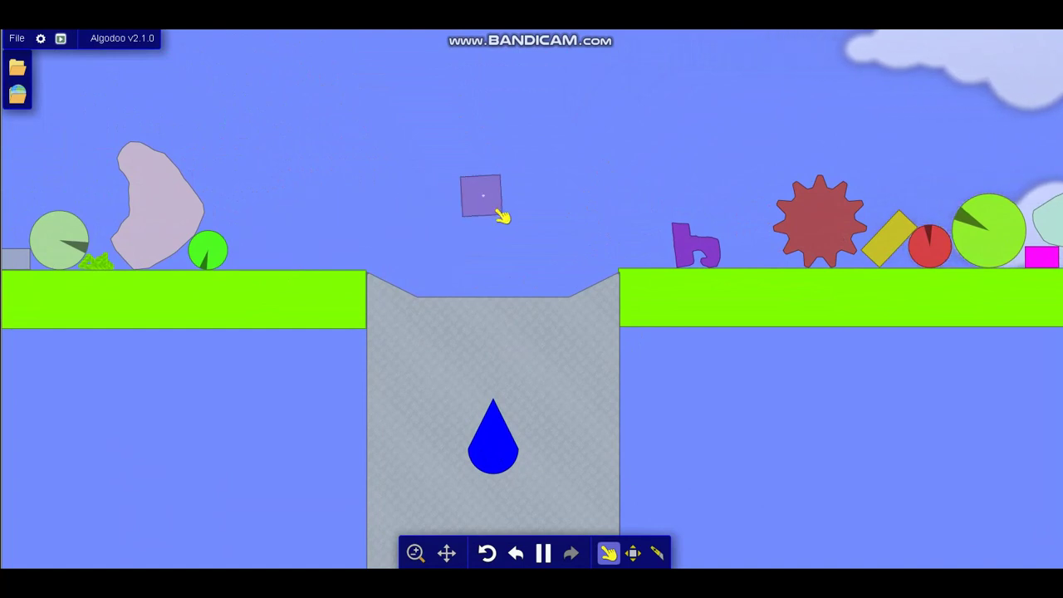
{"action": "scroll", "coordinate": [519, 116], "scroll_direction": "down", "scroll_amount": 2}
{"action": "scroll", "coordinate": [532, 482], "scroll_direction": "up", "scroll_amount": 2}
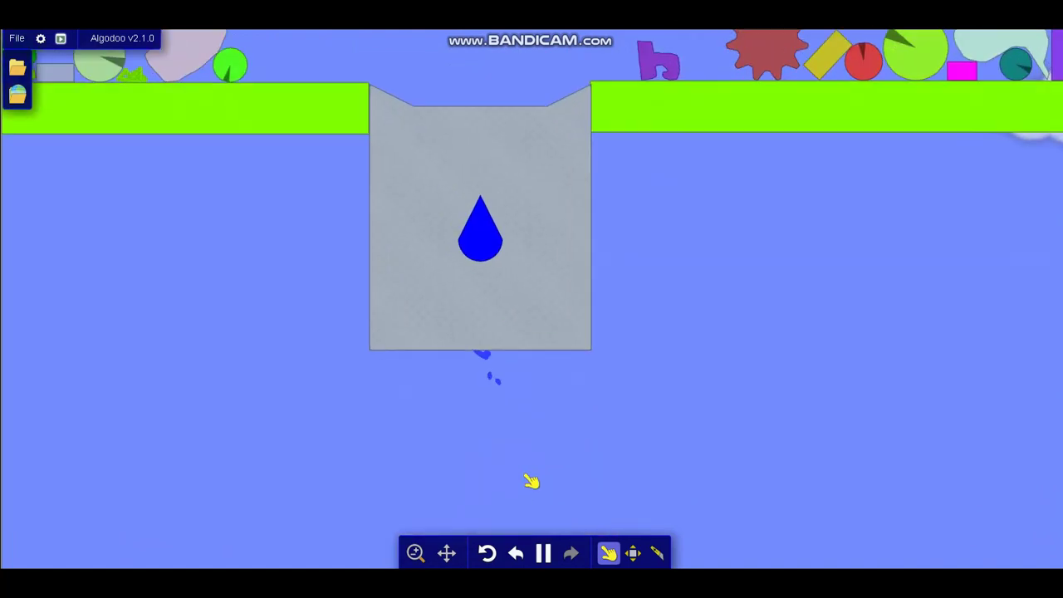
{"action": "scroll", "coordinate": [484, 473], "scroll_direction": "up", "scroll_amount": 3}
- Drop the pale mint blob resting on the teal circle into the water-drop box
{"action": "scroll", "coordinate": [477, 465], "scroll_direction": "down", "scroll_amount": 3}
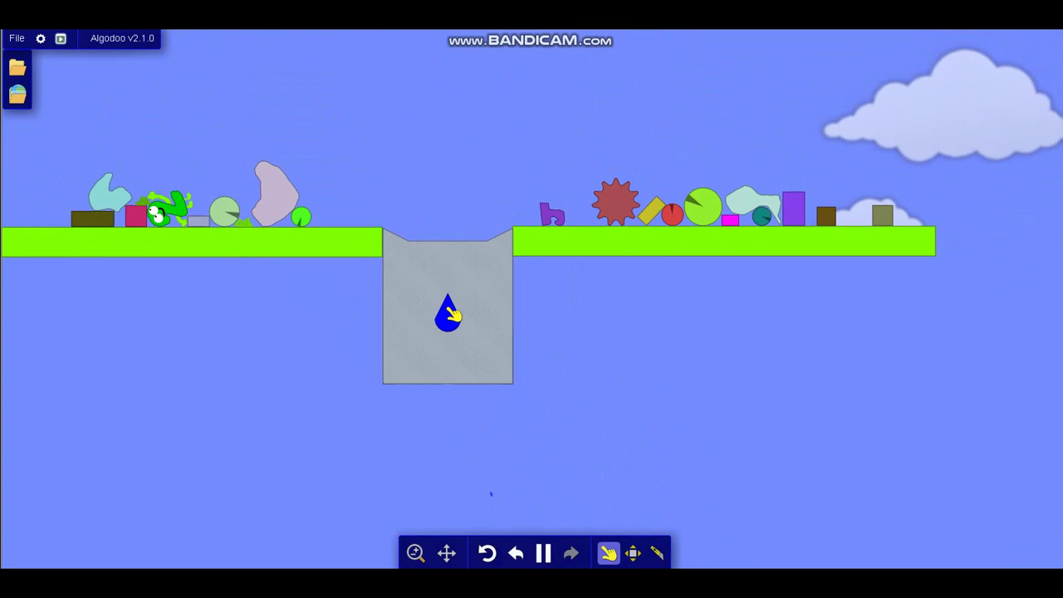
{"action": "scroll", "coordinate": [465, 143], "scroll_direction": "up", "scroll_amount": 2}
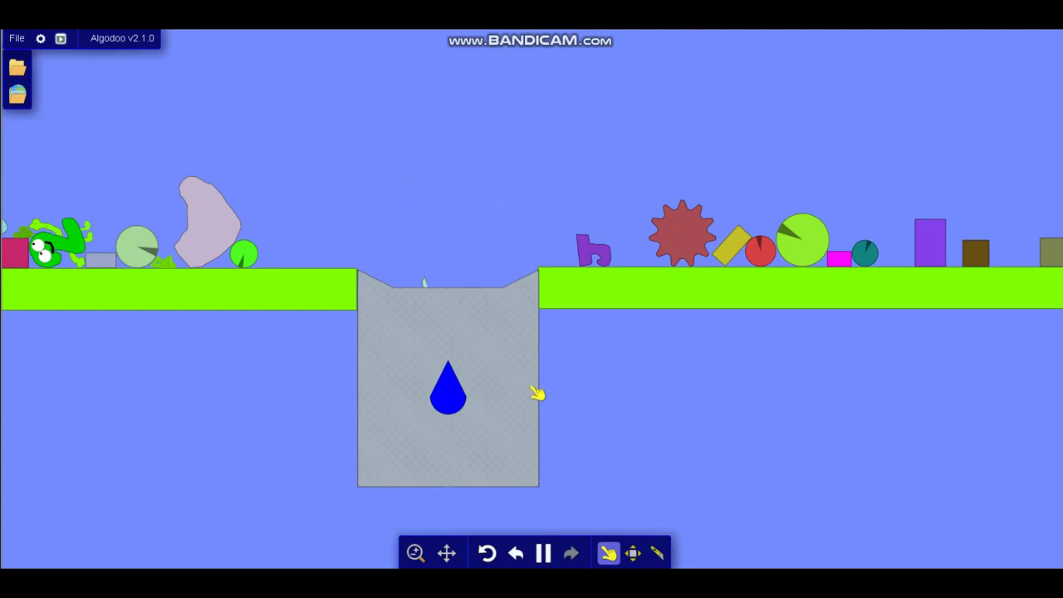
{"action": "scroll", "coordinate": [432, 244], "scroll_direction": "down", "scroll_amount": 2}
{"action": "scroll", "coordinate": [420, 507], "scroll_direction": "up", "scroll_amount": 8}
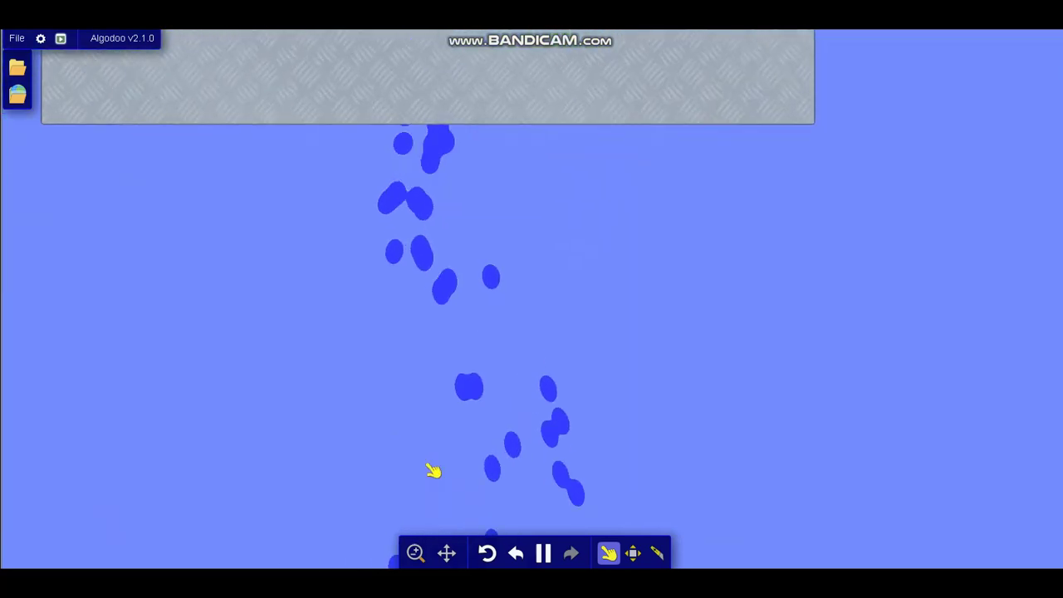
- Pull the tangled dark green chain off the crimson square and drop it into the water-drop box
{"action": "scroll", "coordinate": [433, 465], "scroll_direction": "down", "scroll_amount": 6}
{"action": "scroll", "coordinate": [369, 148], "scroll_direction": "up", "scroll_amount": 1}
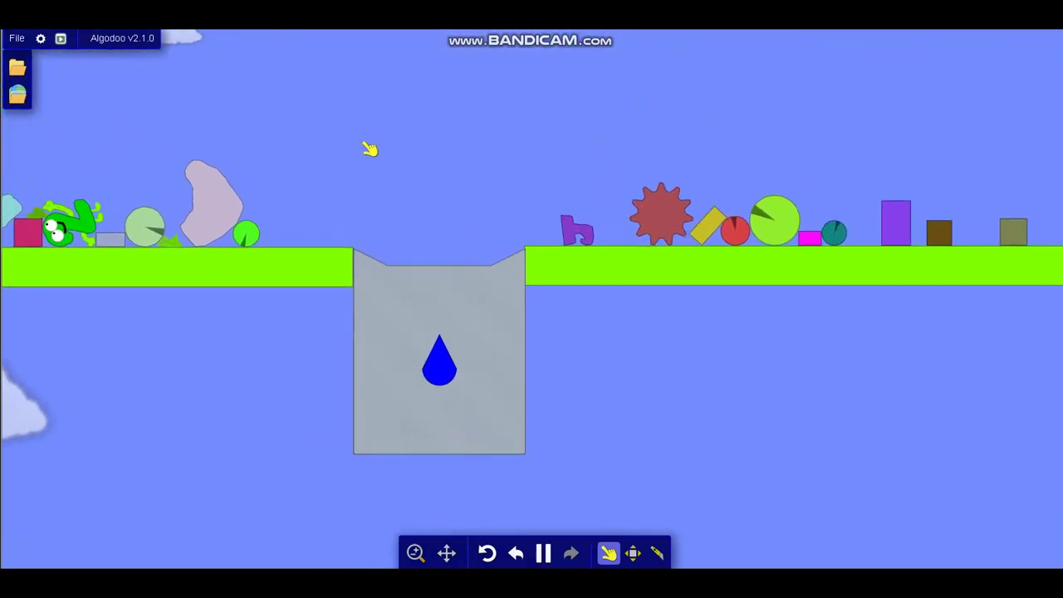
{"action": "scroll", "coordinate": [446, 379], "scroll_direction": "down", "scroll_amount": 3}
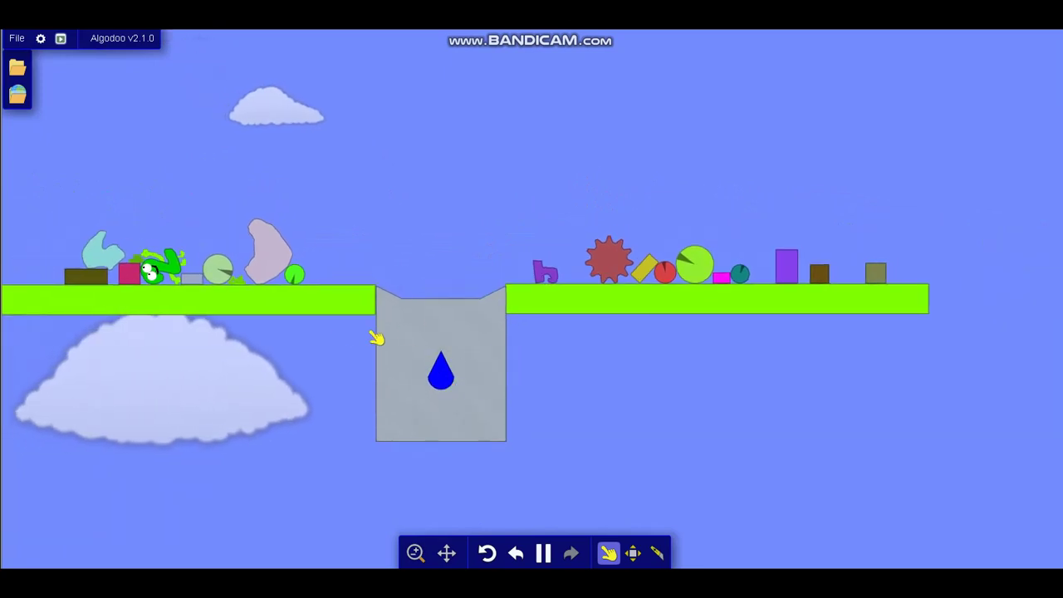
{"action": "scroll", "coordinate": [130, 278], "scroll_direction": "up", "scroll_amount": 6}
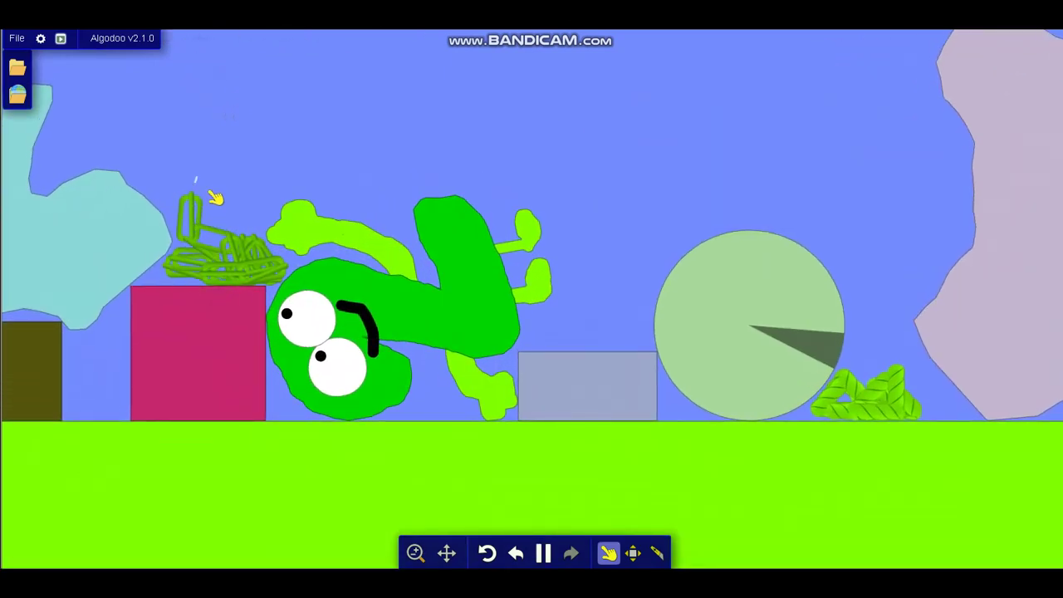
{"action": "scroll", "coordinate": [214, 196], "scroll_direction": "down", "scroll_amount": 5}
{"action": "mouse_move", "coordinate": [214, 197]}
{"action": "left_mouse_down"}
{"action": "mouse_move", "coordinate": [233, 88]}
{"action": "mouse_move", "coordinate": [355, 34]}
{"action": "mouse_move", "coordinate": [471, 70]}
{"action": "mouse_move", "coordinate": [652, 327]}
{"action": "left_mouse_up"}
{"action": "scroll", "coordinate": [636, 517], "scroll_direction": "up", "scroll_amount": 8}
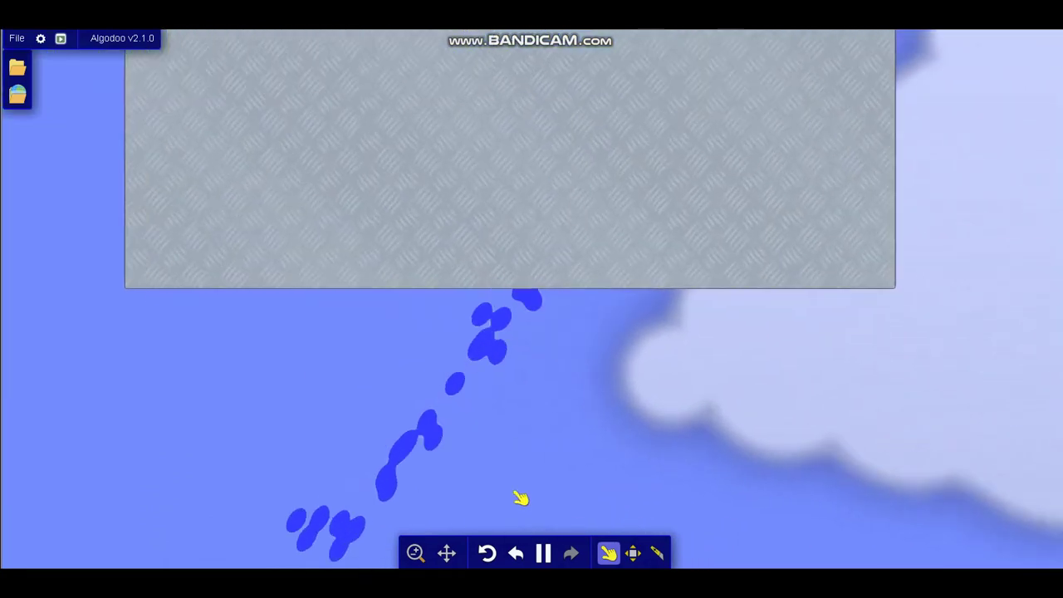
- Drag the light green chain from beside the pale pink blob into the water-drop box
{"action": "scroll", "coordinate": [519, 496], "scroll_direction": "down", "scroll_amount": 8}
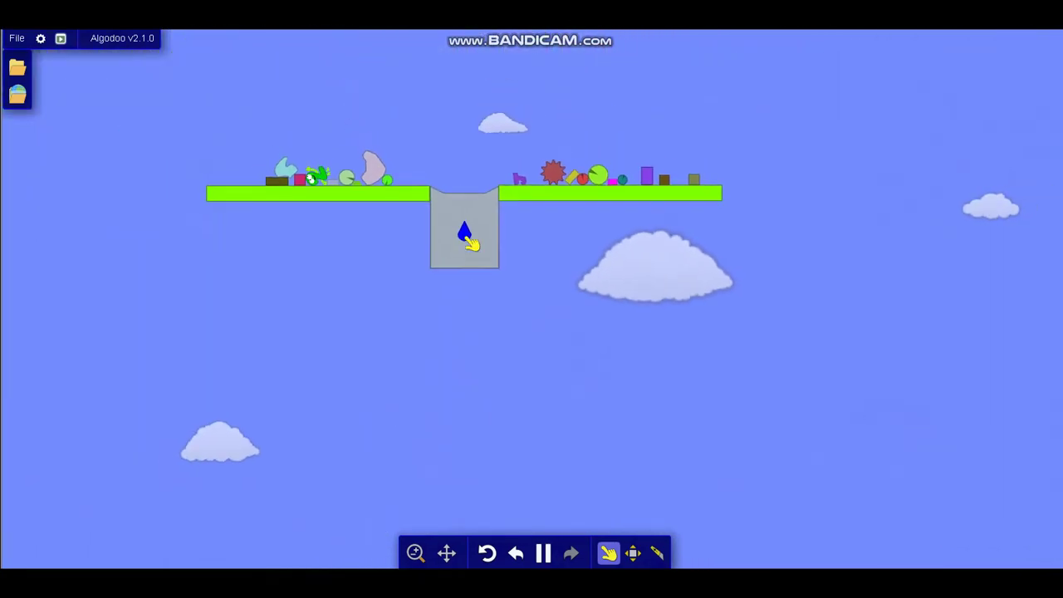
{"action": "scroll", "coordinate": [474, 201], "scroll_direction": "up", "scroll_amount": 3}
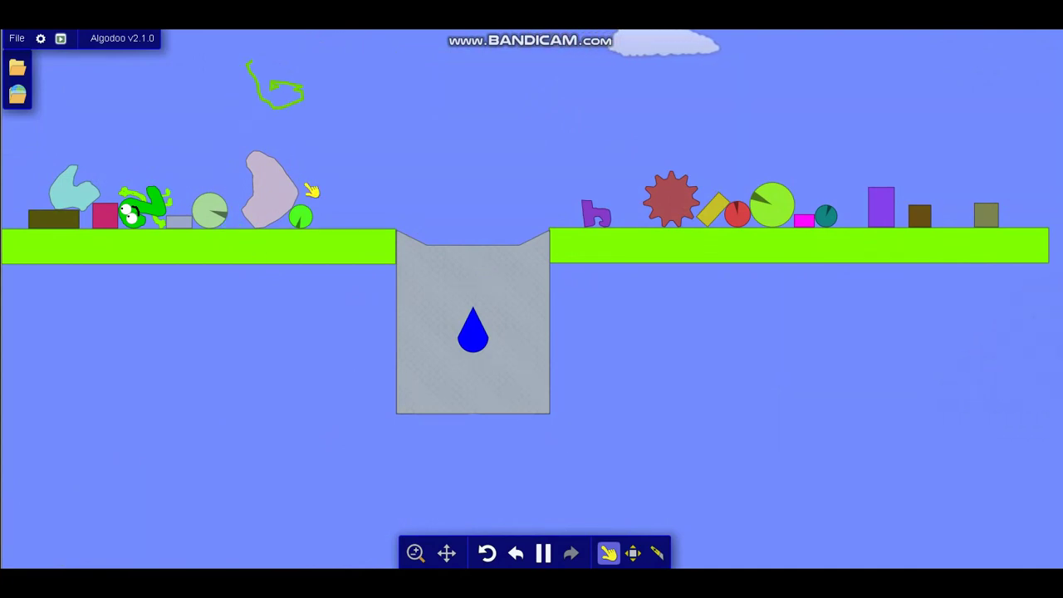
{"action": "scroll", "coordinate": [352, 230], "scroll_direction": "up", "scroll_amount": 3}
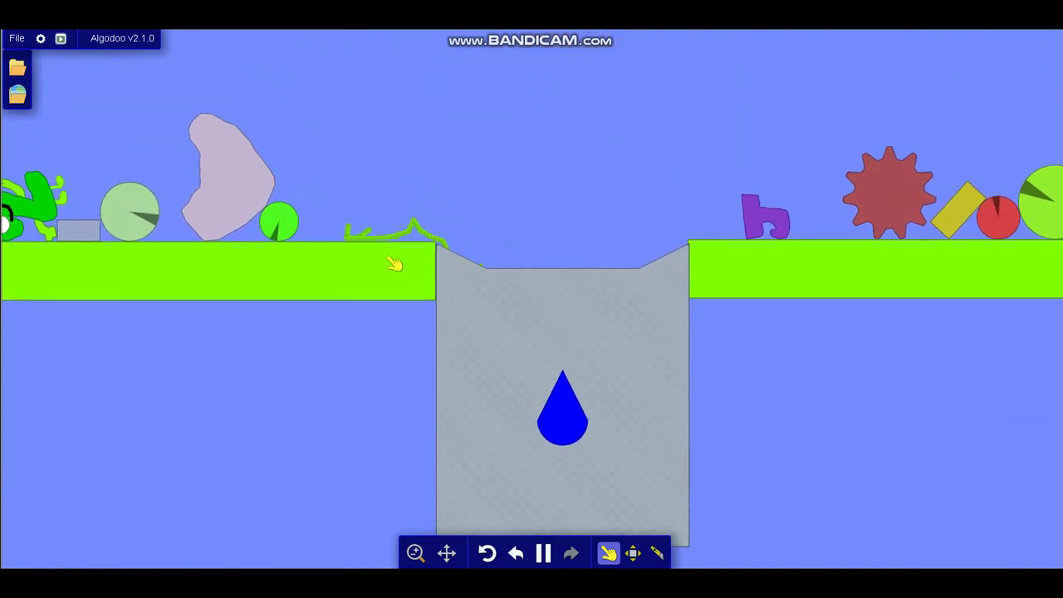
{"action": "left_click_drag", "start_coordinate": [433, 167], "coordinate": [424, 218]}
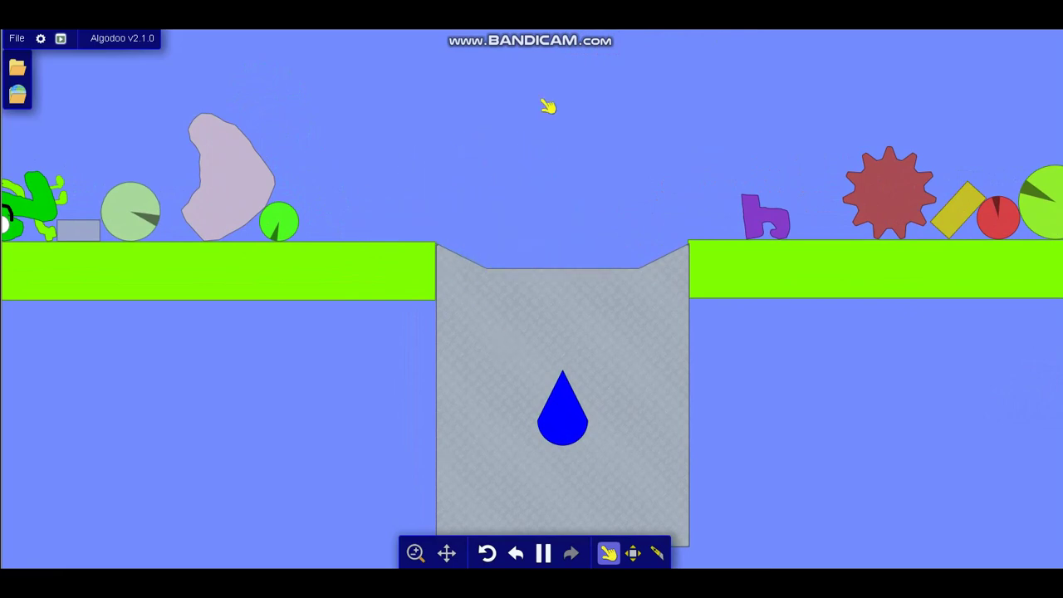
{"action": "scroll", "coordinate": [531, 465], "scroll_direction": "up", "scroll_amount": 3}
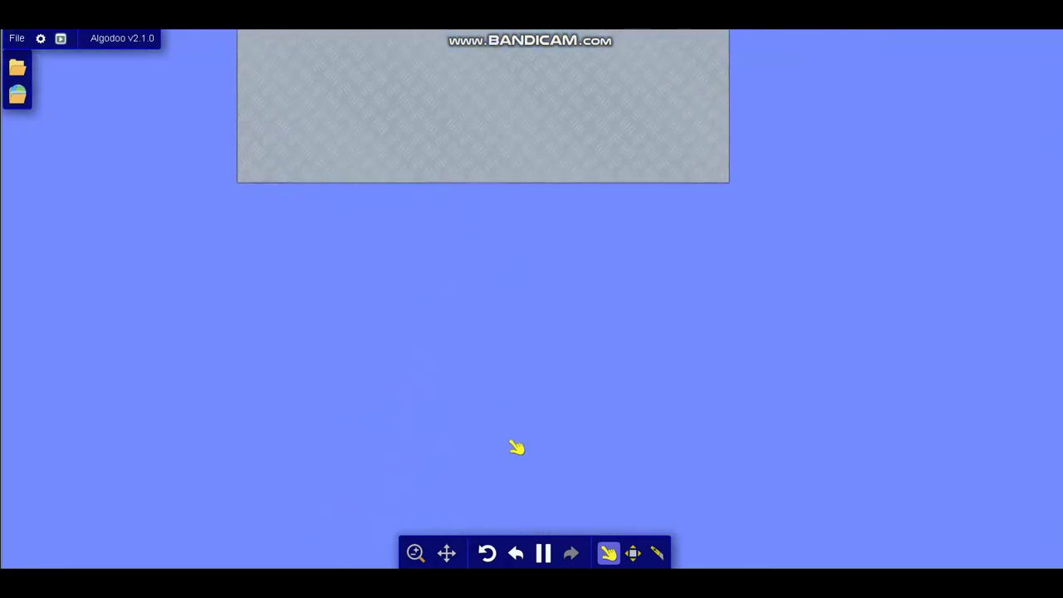
- Lift the purple J shape above the funnel and drop it into the water-drop box
{"action": "scroll", "coordinate": [514, 446], "scroll_direction": "down", "scroll_amount": 5}
{"action": "scroll", "coordinate": [508, 83], "scroll_direction": "up", "scroll_amount": 1}
{"action": "scroll", "coordinate": [519, 299], "scroll_direction": "down", "scroll_amount": 2}
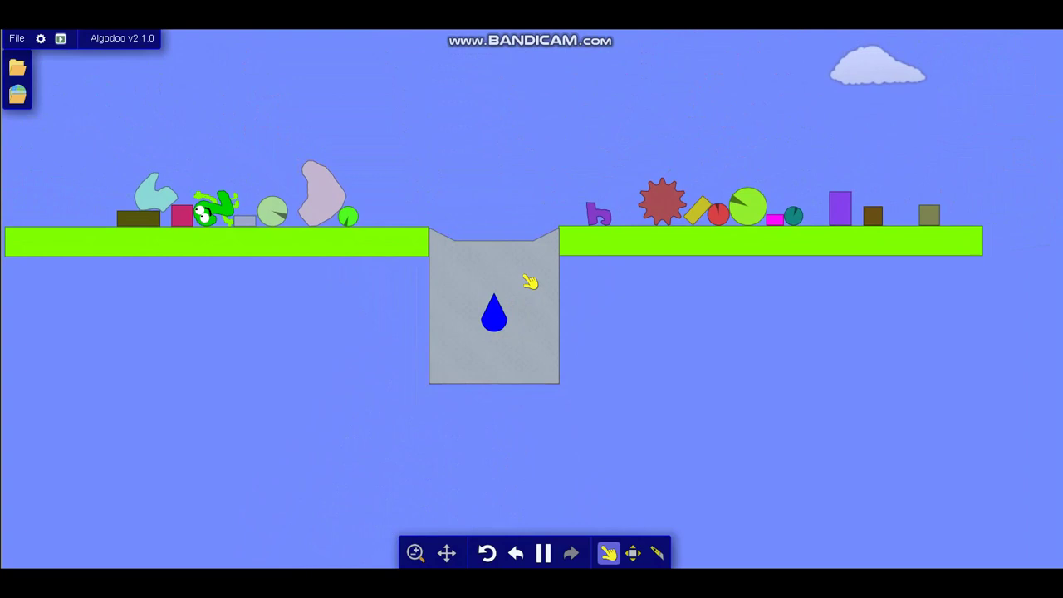
{"action": "scroll", "coordinate": [509, 137], "scroll_direction": "up", "scroll_amount": 5}
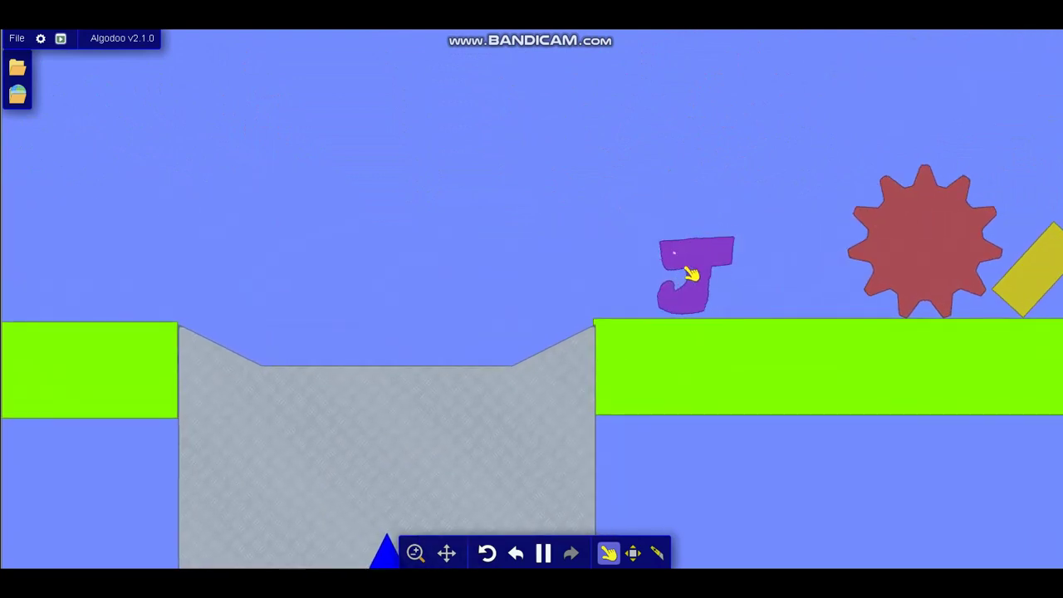
{"action": "left_click_drag", "start_coordinate": [636, 313], "coordinate": [572, 191]}
{"action": "scroll", "coordinate": [582, 300], "scroll_direction": "down", "scroll_amount": 4}
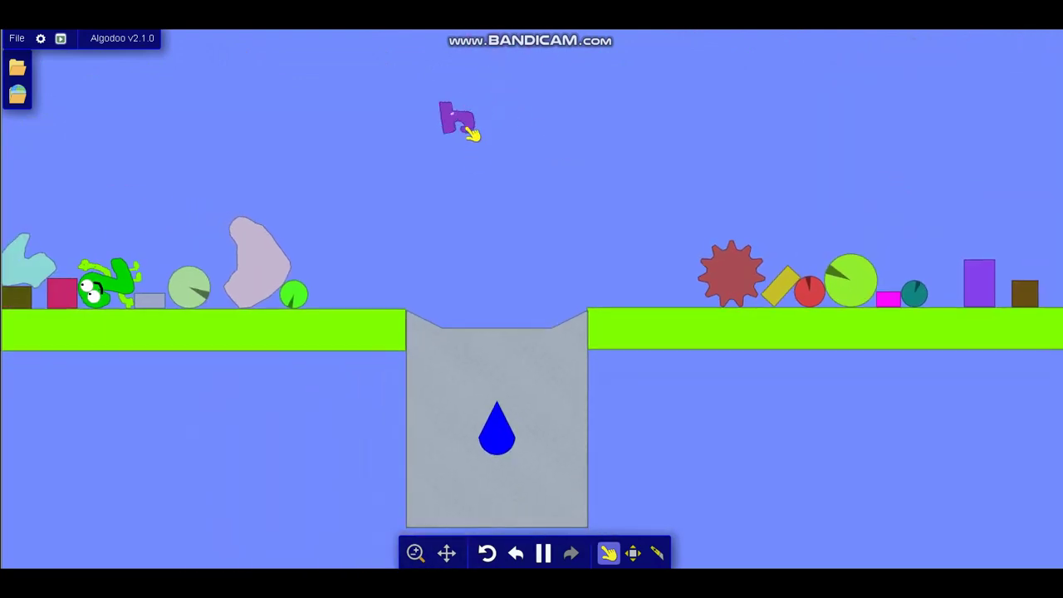
{"action": "scroll", "coordinate": [513, 362], "scroll_direction": "down", "scroll_amount": 3}
{"action": "scroll", "coordinate": [510, 287], "scroll_direction": "up", "scroll_amount": 5}
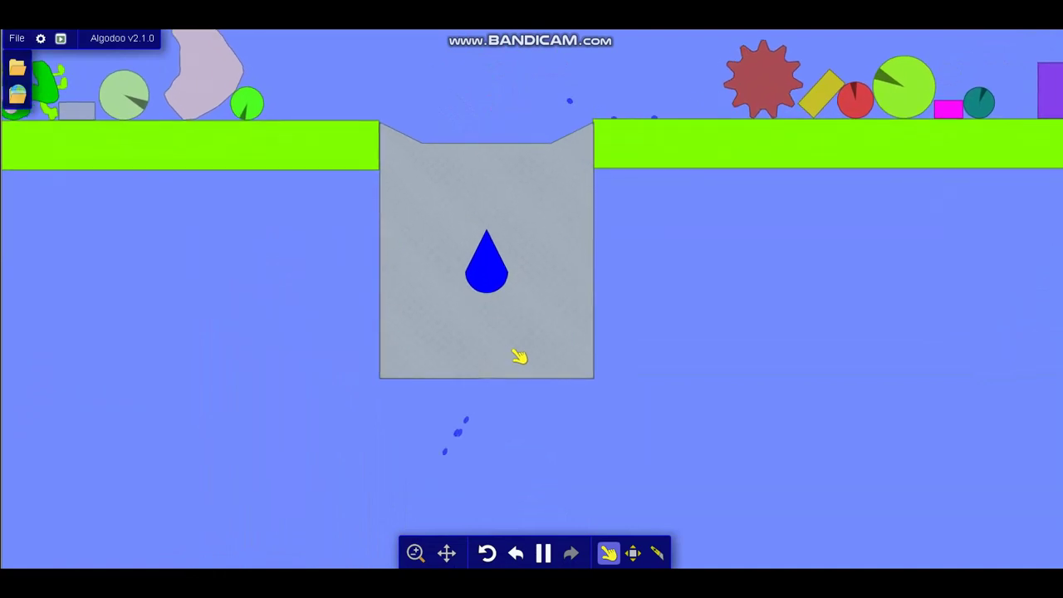
- Sweep the stray water droplets off the green platform with the red gear
{"action": "scroll", "coordinate": [736, 133], "scroll_direction": "up", "scroll_amount": 2}
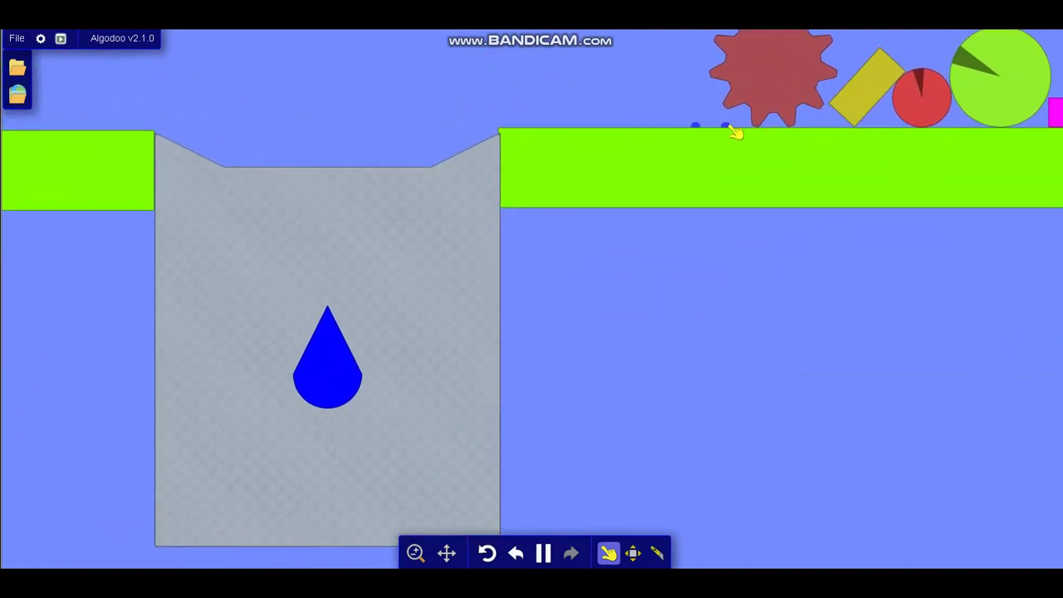
{"action": "scroll", "coordinate": [622, 352], "scroll_direction": "down", "scroll_amount": 3}
{"action": "scroll", "coordinate": [672, 233], "scroll_direction": "up", "scroll_amount": 4}
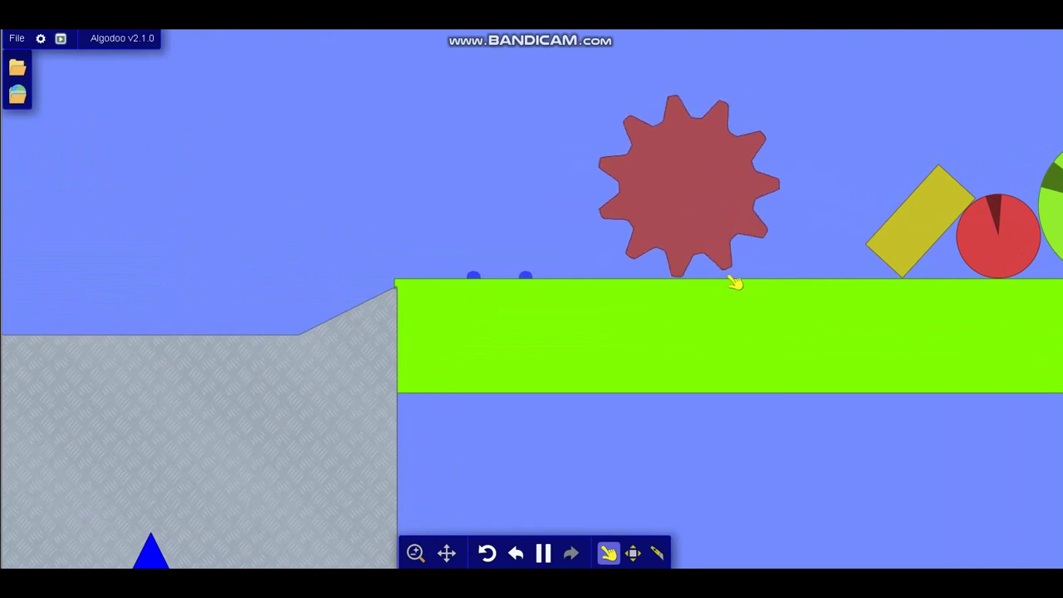
{"action": "scroll", "coordinate": [596, 105], "scroll_direction": "down", "scroll_amount": 5}
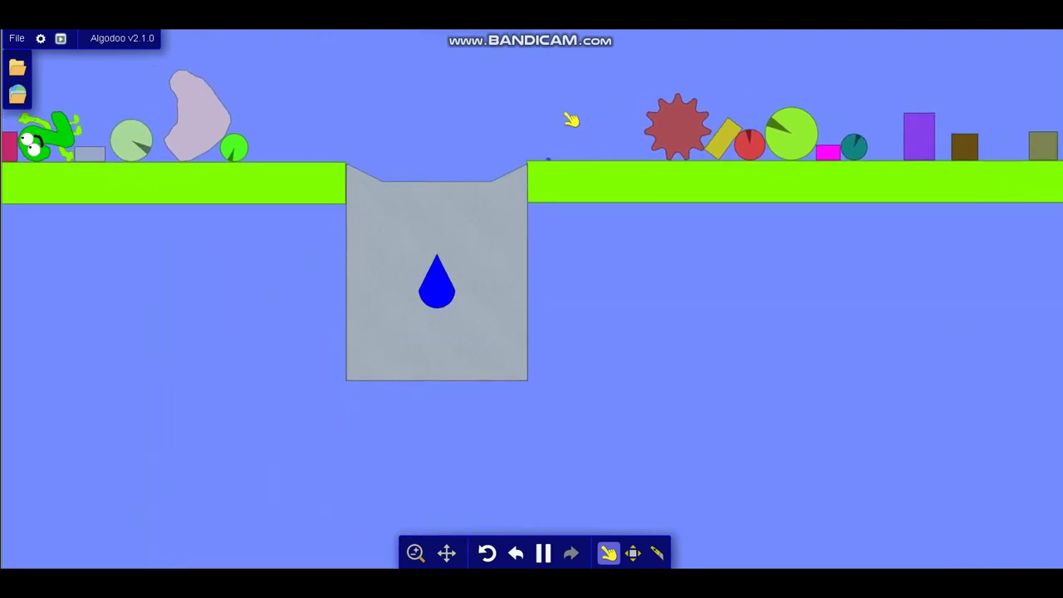
{"action": "left_click_drag", "start_coordinate": [689, 146], "coordinate": [594, 194]}
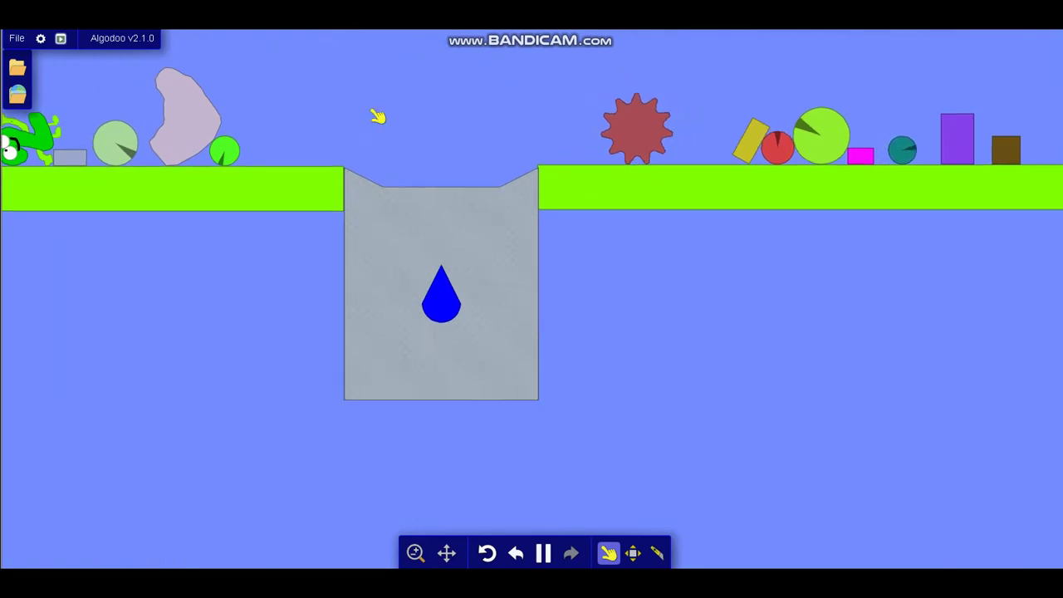
- Roll the red gear off the platform edge into the funnel of the water-drop box
{"action": "scroll", "coordinate": [514, 111], "scroll_direction": "up", "scroll_amount": 4}
{"action": "scroll", "coordinate": [517, 104], "scroll_direction": "down", "scroll_amount": 2}
{"action": "scroll", "coordinate": [519, 94], "scroll_direction": "down", "scroll_amount": 4}
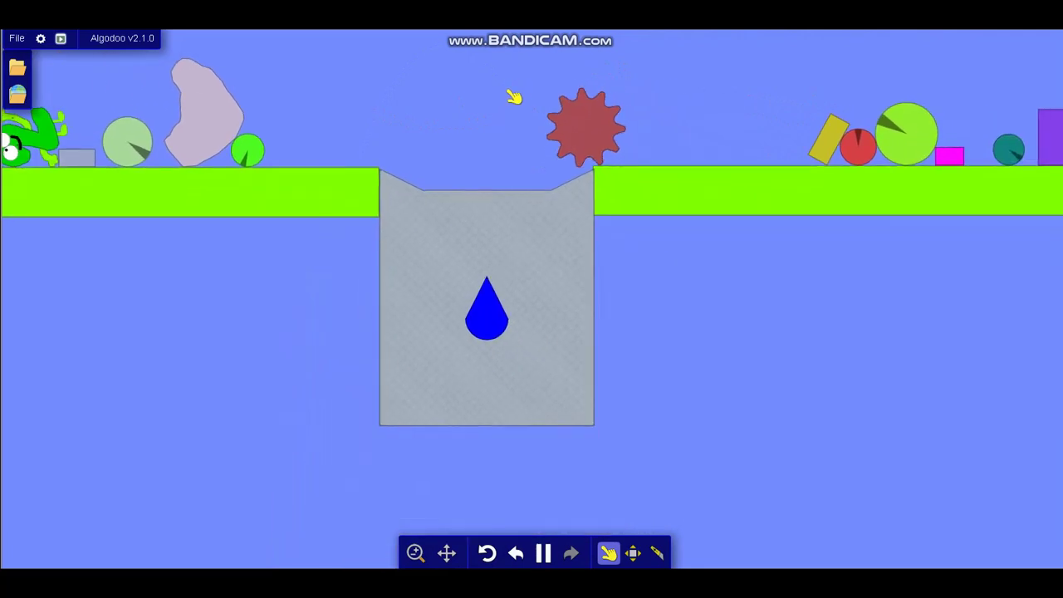
{"action": "scroll", "coordinate": [498, 401], "scroll_direction": "up", "scroll_amount": 6}
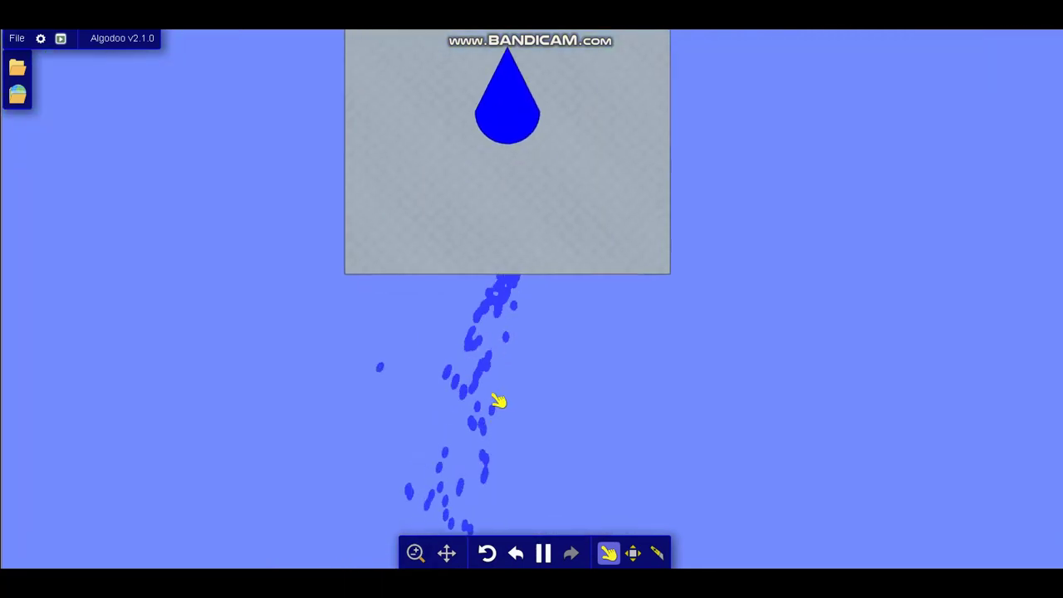
- Drag the pale pink blob off its platform and drop it into the funnel of the water-drop box
{"action": "scroll", "coordinate": [498, 399], "scroll_direction": "down", "scroll_amount": 5}
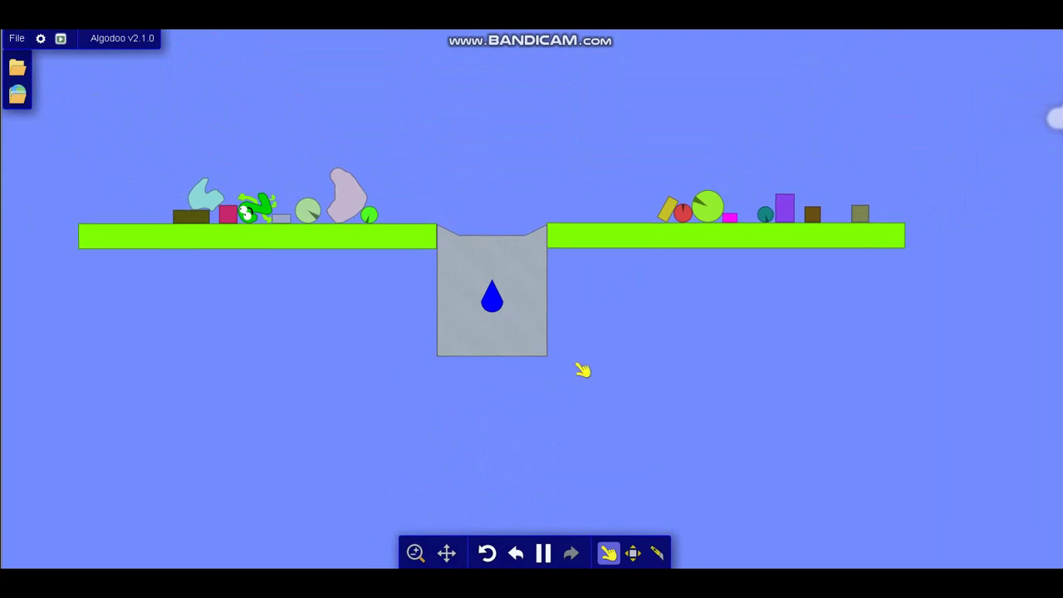
{"action": "scroll", "coordinate": [458, 216], "scroll_direction": "up", "scroll_amount": 4}
{"action": "left_click_drag", "start_coordinate": [286, 195], "coordinate": [548, 204]}
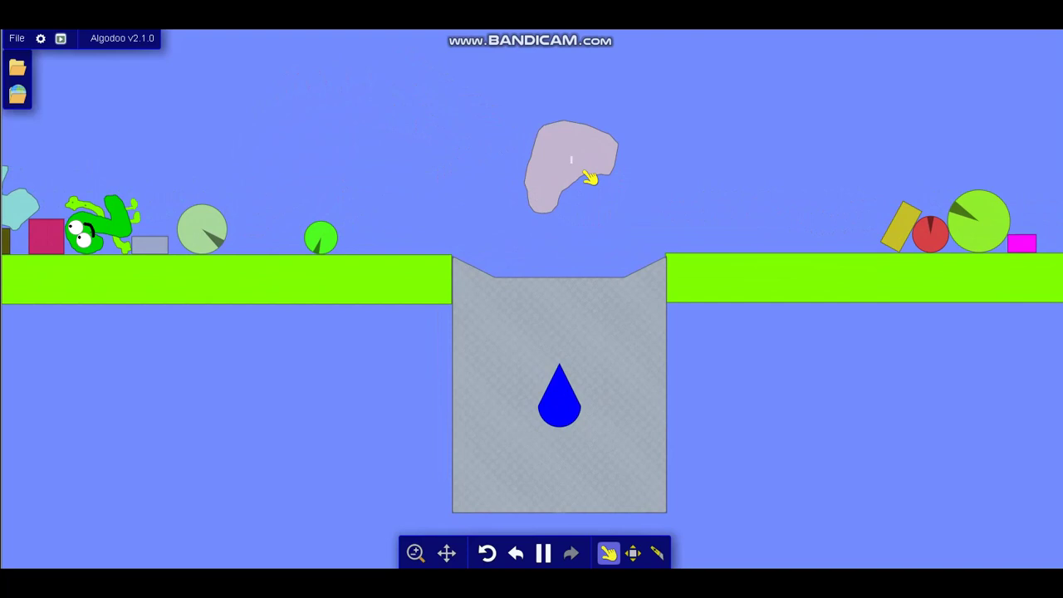
{"action": "scroll", "coordinate": [553, 200], "scroll_direction": "down", "scroll_amount": 3}
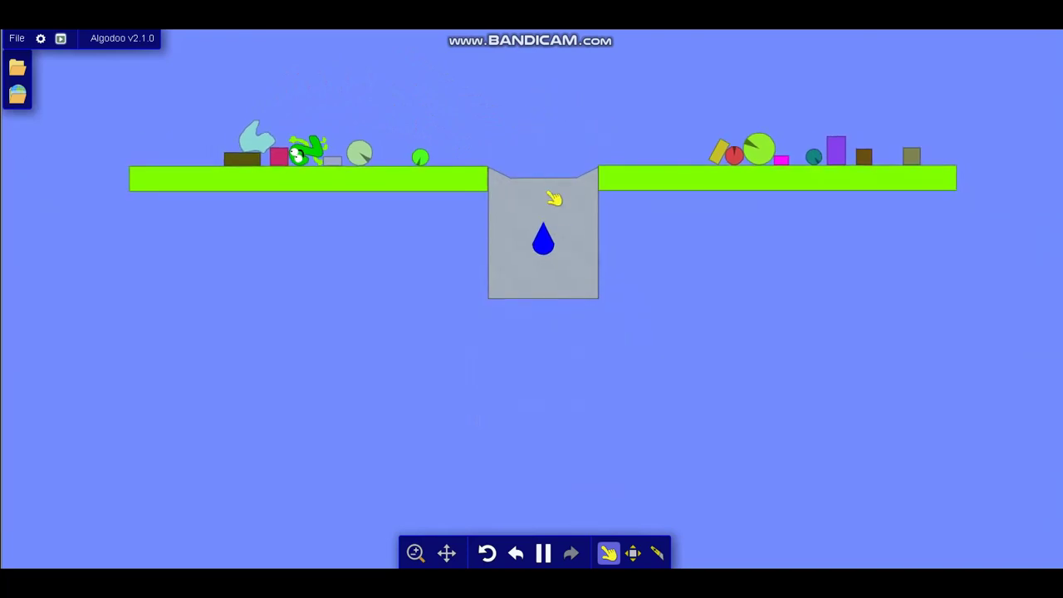
{"action": "scroll", "coordinate": [570, 341], "scroll_direction": "up", "scroll_amount": 6}
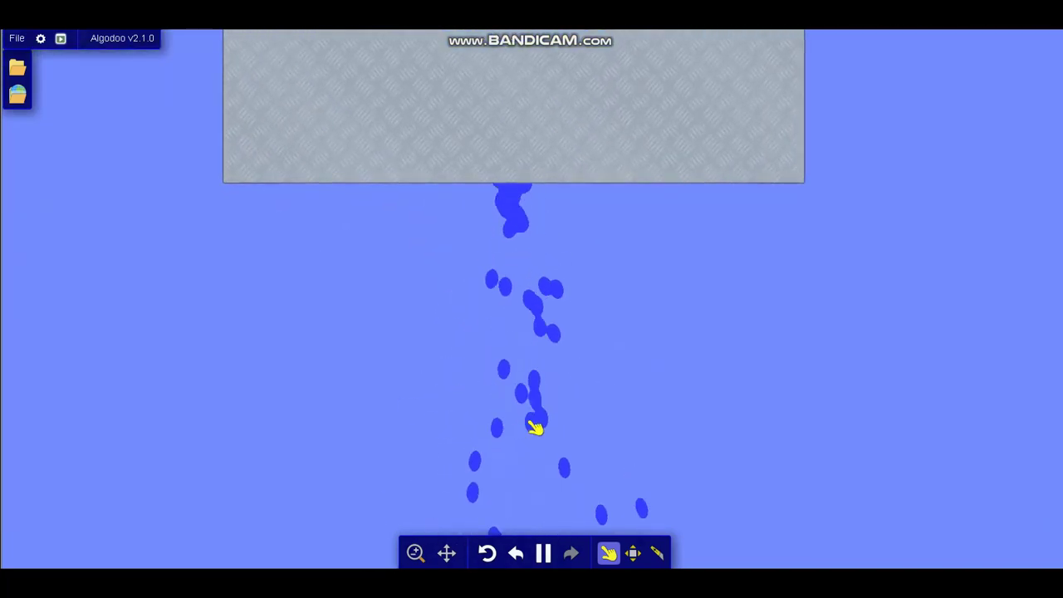
{"action": "scroll", "coordinate": [517, 425], "scroll_direction": "down", "scroll_amount": 5}
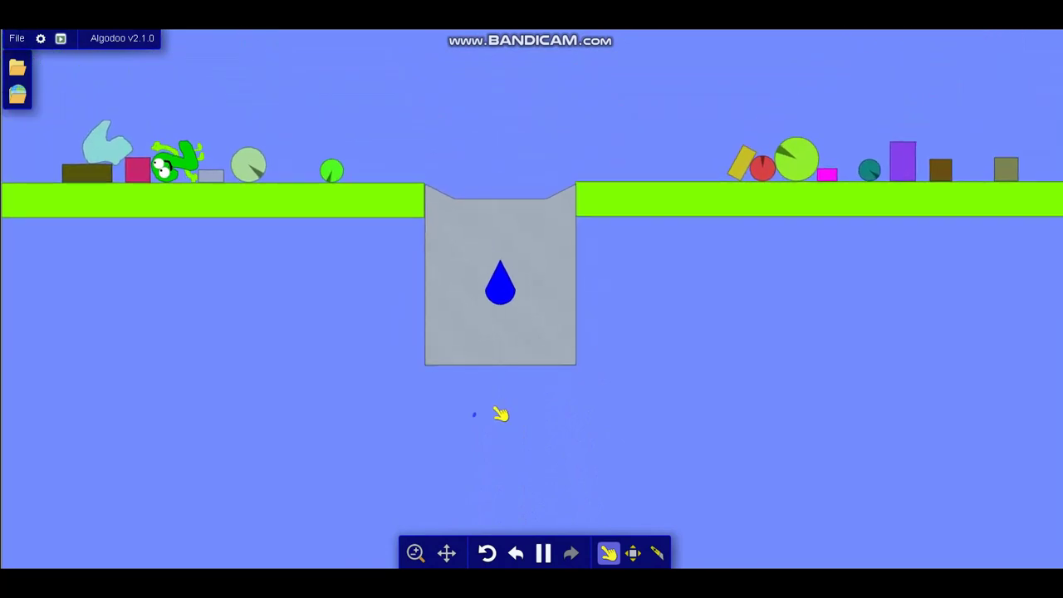
- Carry the large yellow-green circle from beside the red circle over the funnel and drop it into the water-drop box
{"action": "scroll", "coordinate": [500, 195], "scroll_direction": "up", "scroll_amount": 2}
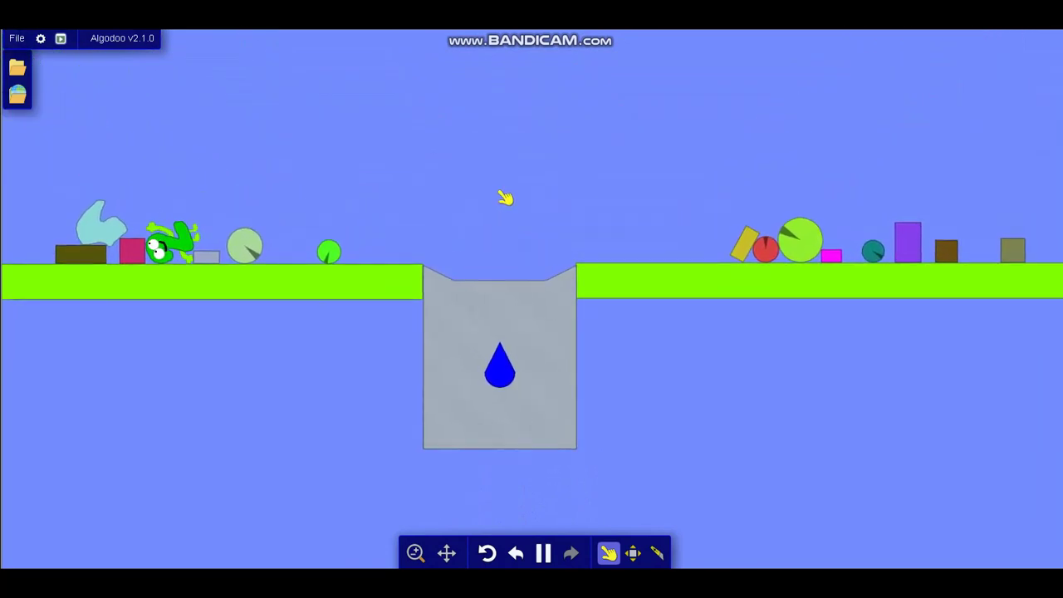
{"action": "scroll", "coordinate": [491, 410], "scroll_direction": "down", "scroll_amount": 1}
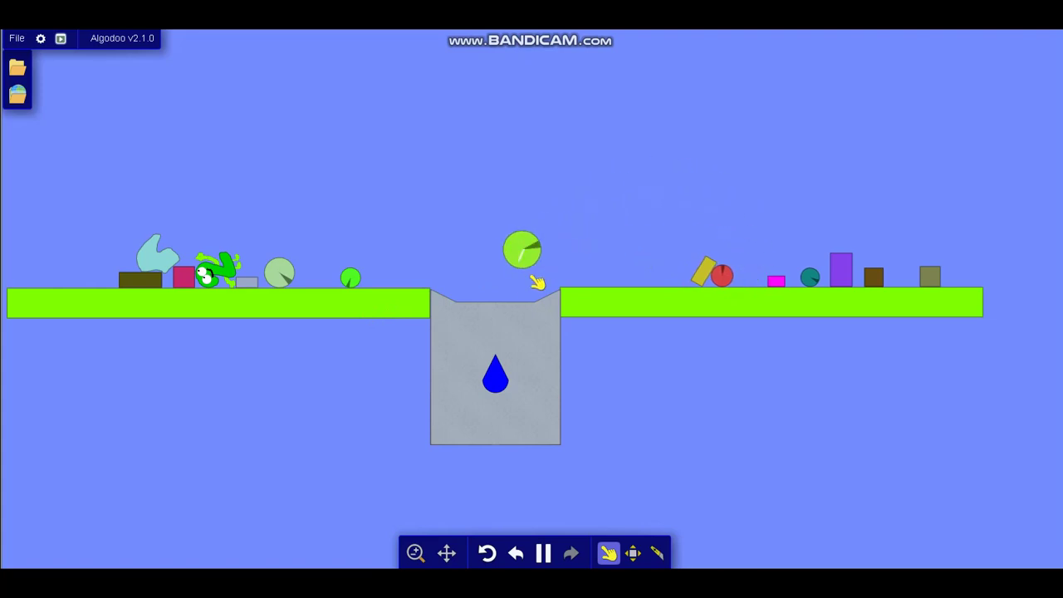
{"action": "scroll", "coordinate": [517, 291], "scroll_direction": "up", "scroll_amount": 4}
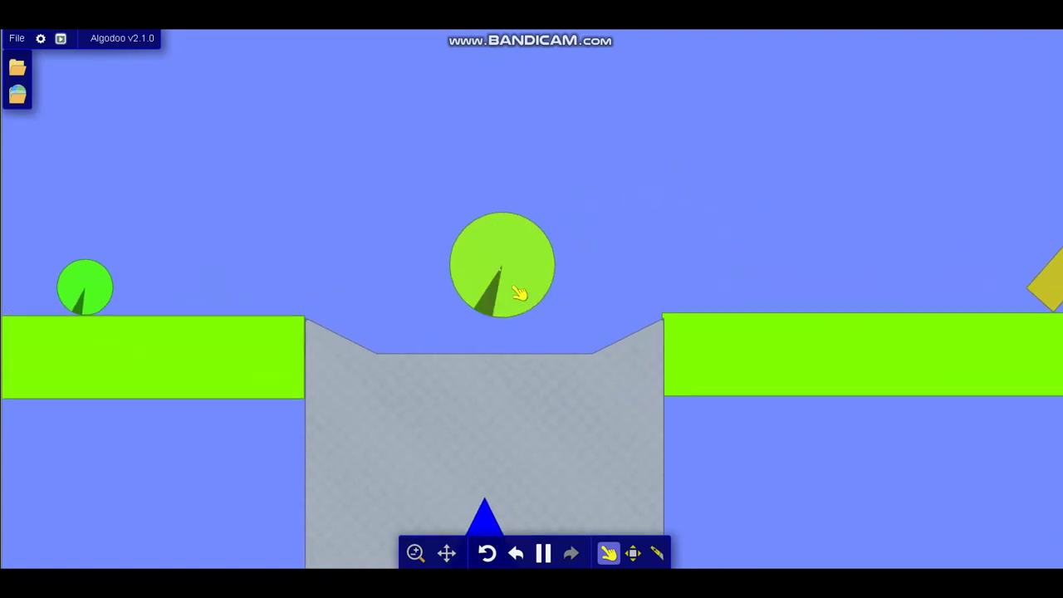
{"action": "scroll", "coordinate": [505, 172], "scroll_direction": "down", "scroll_amount": 4}
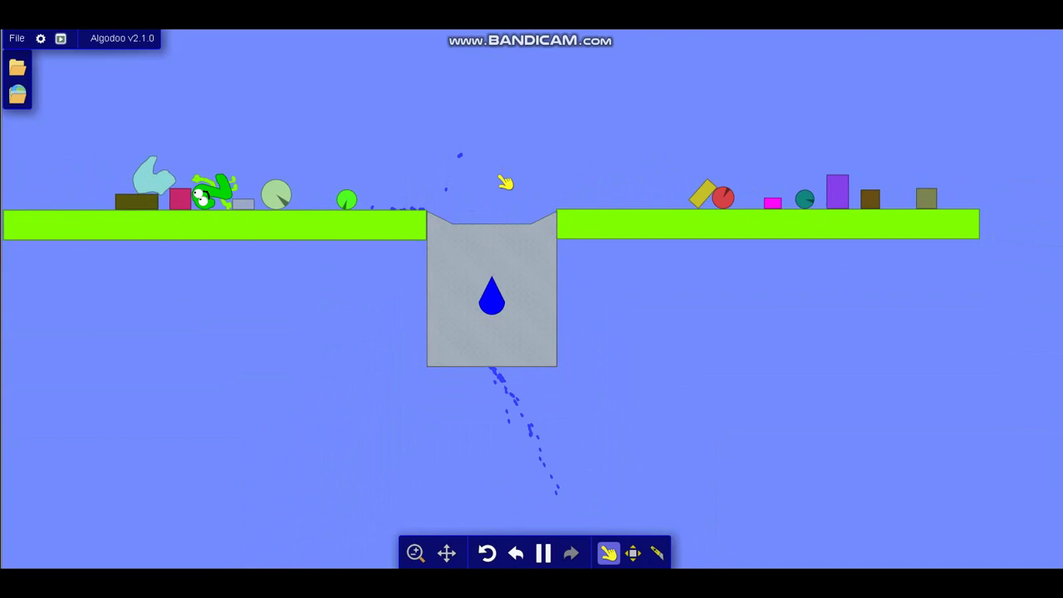
{"action": "scroll", "coordinate": [498, 415], "scroll_direction": "up", "scroll_amount": 4}
{"action": "scroll", "coordinate": [465, 374], "scroll_direction": "down", "scroll_amount": 5}
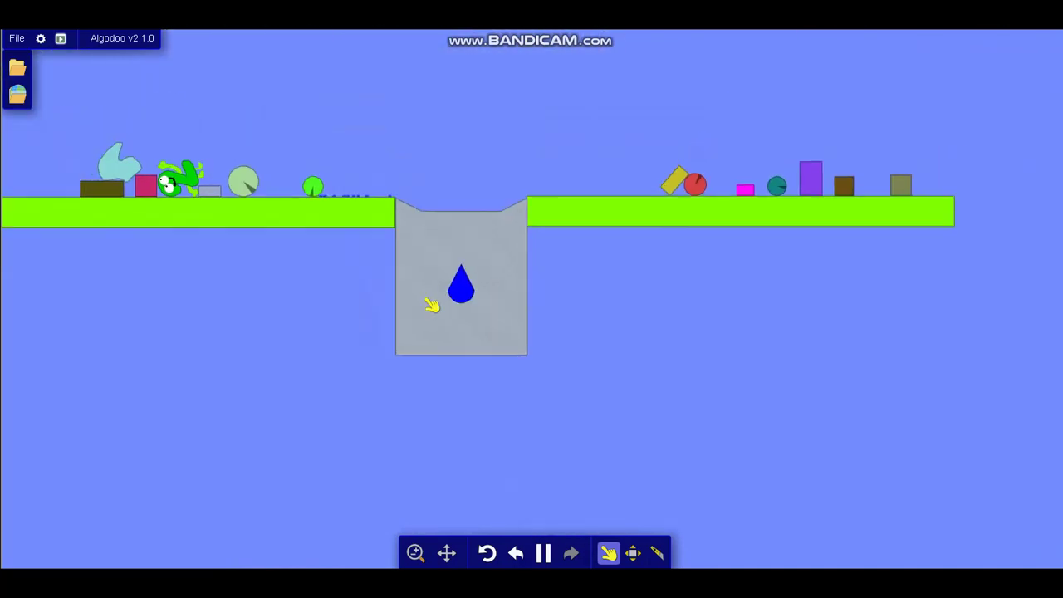
- Sweep the stray water droplets along the platform towards the funnel with the small bright green circle
{"action": "scroll", "coordinate": [341, 249], "scroll_direction": "up", "scroll_amount": 5}
{"action": "left_click_drag", "start_coordinate": [335, 270], "coordinate": [443, 264]}
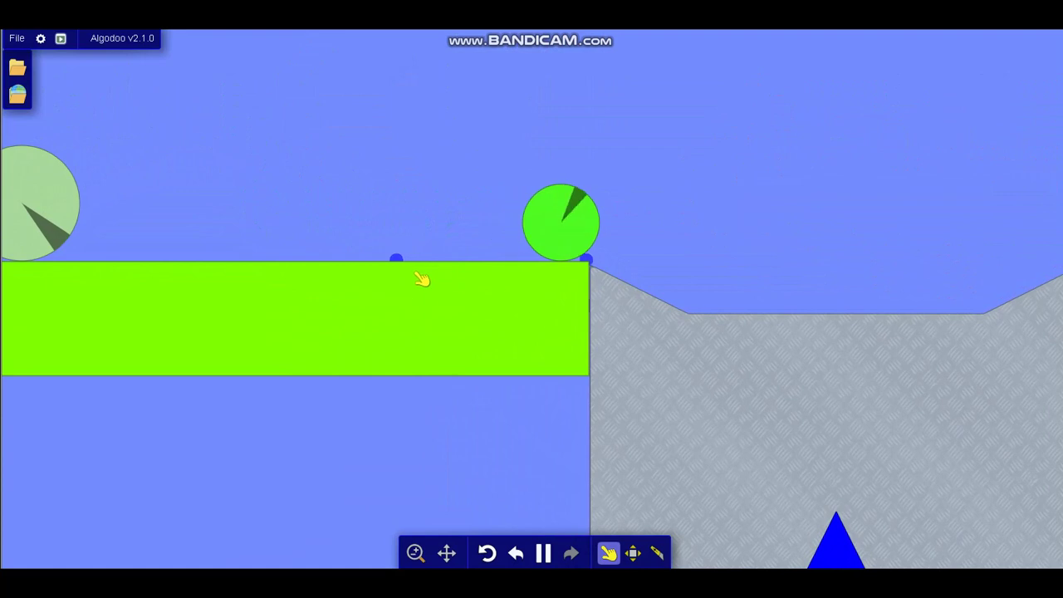
{"action": "scroll", "coordinate": [423, 273], "scroll_direction": "down", "scroll_amount": 2}
{"action": "left_click_drag", "start_coordinate": [576, 287], "coordinate": [359, 295]}
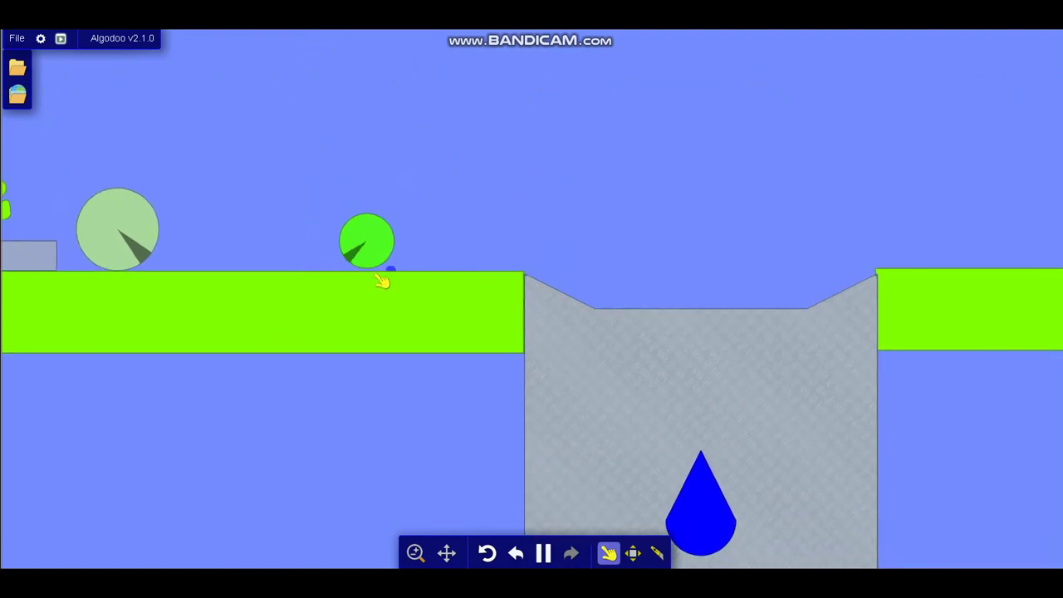
- Roll the small bright green circle off the platform edge into the water-drop box
{"action": "scroll", "coordinate": [343, 242], "scroll_direction": "down", "scroll_amount": 5}
{"action": "scroll", "coordinate": [484, 347], "scroll_direction": "up", "scroll_amount": 2}
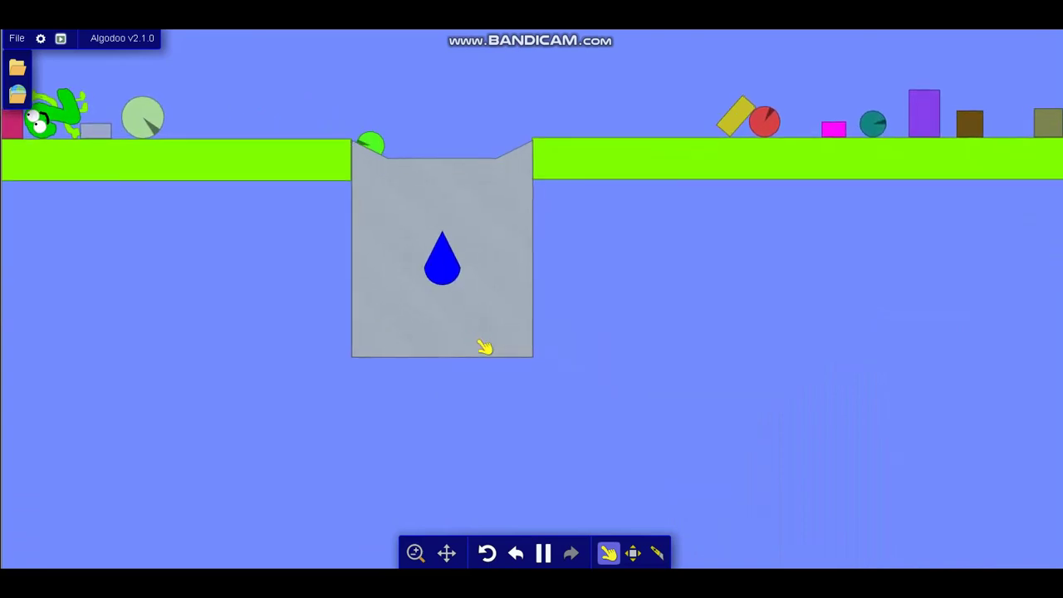
{"action": "scroll", "coordinate": [484, 434], "scroll_direction": "up", "scroll_amount": 2}
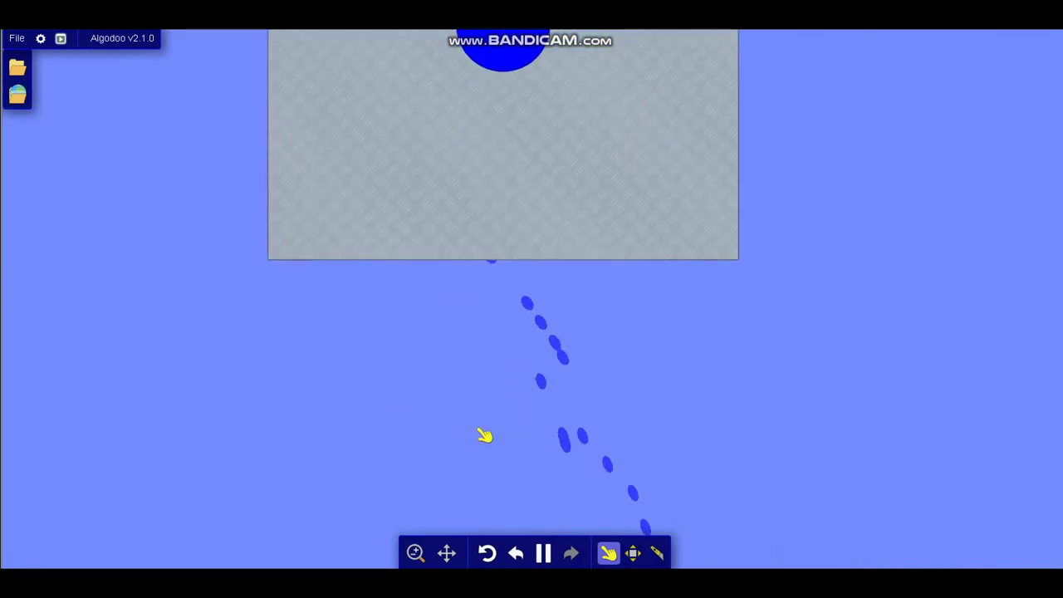
{"action": "scroll", "coordinate": [483, 417], "scroll_direction": "down", "scroll_amount": 3}
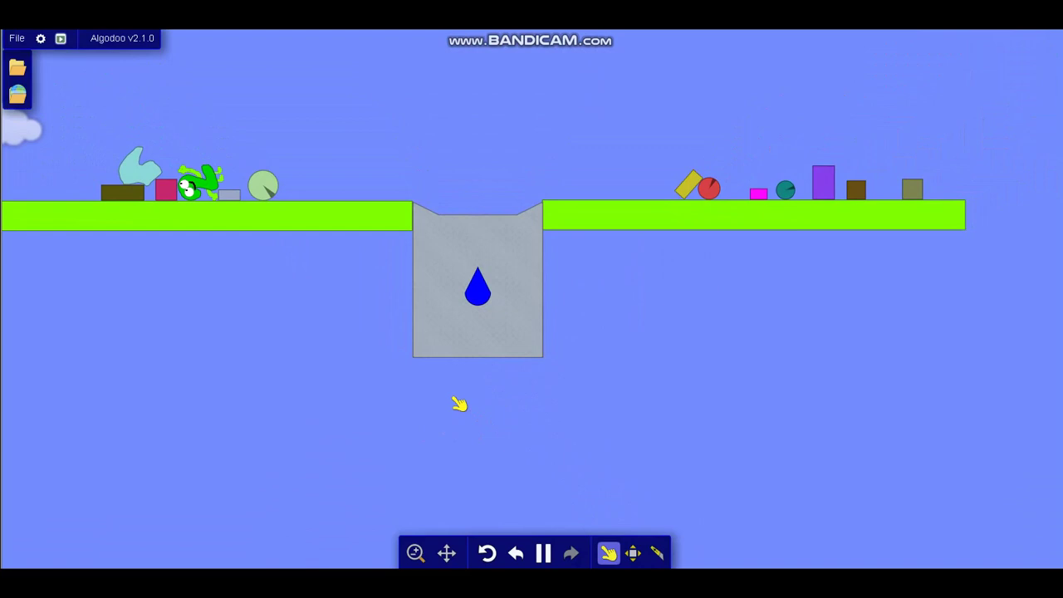
- Drag the green cartoon creature from between the crimson and grey blocks into the funnel of the water-drop box
{"action": "scroll", "coordinate": [124, 175], "scroll_direction": "up", "scroll_amount": 5}
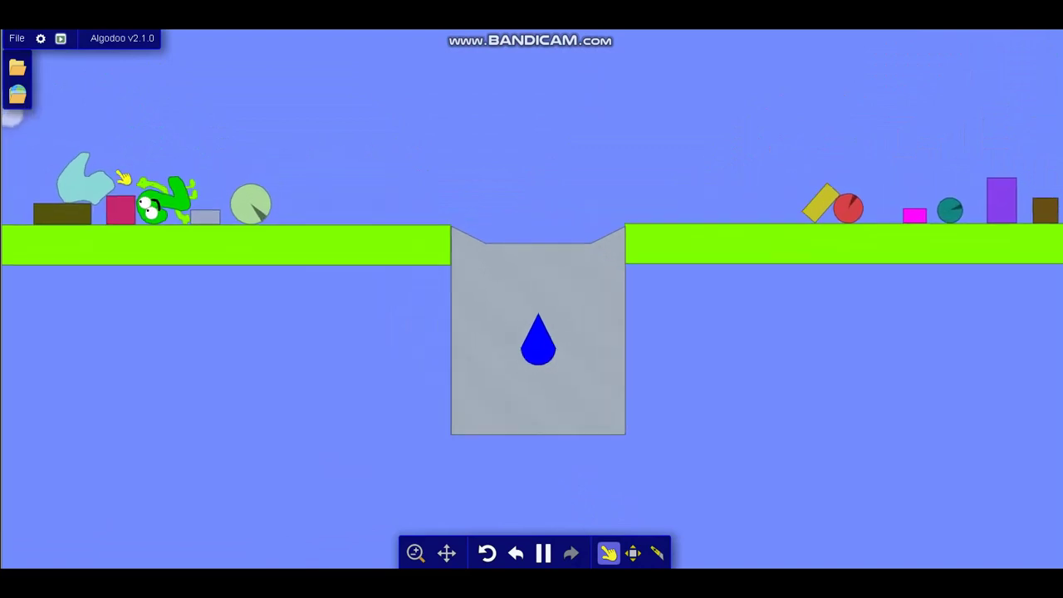
{"action": "left_click_drag", "start_coordinate": [266, 251], "coordinate": [850, 220]}
{"action": "scroll", "coordinate": [315, 141], "scroll_direction": "down", "scroll_amount": 4}
{"action": "scroll", "coordinate": [851, 220], "scroll_direction": "up", "scroll_amount": 4}
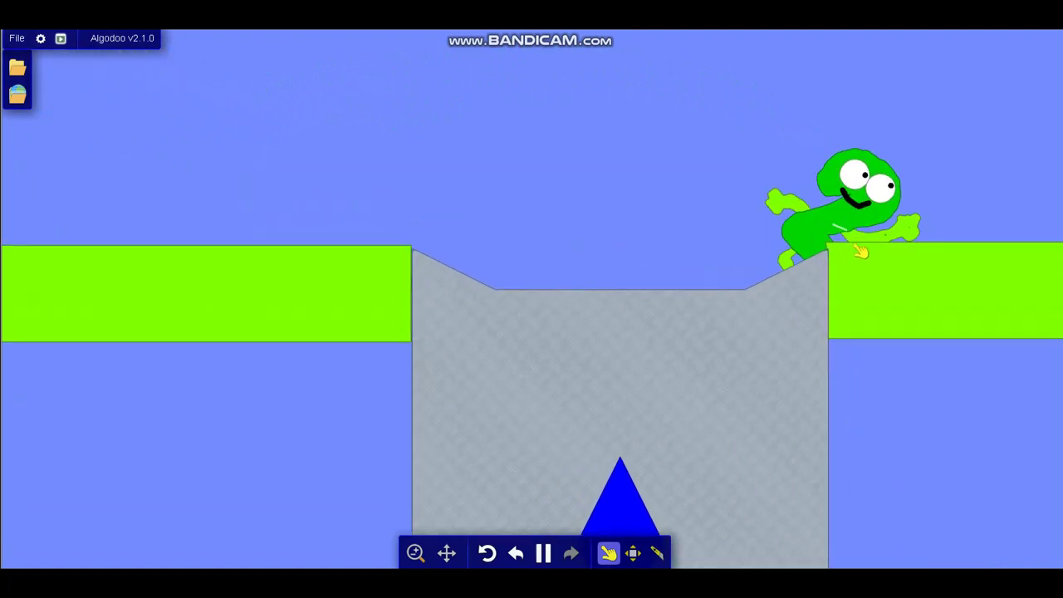
{"action": "scroll", "coordinate": [600, 204], "scroll_direction": "down", "scroll_amount": 5}
{"action": "scroll", "coordinate": [605, 160], "scroll_direction": "up", "scroll_amount": 2}
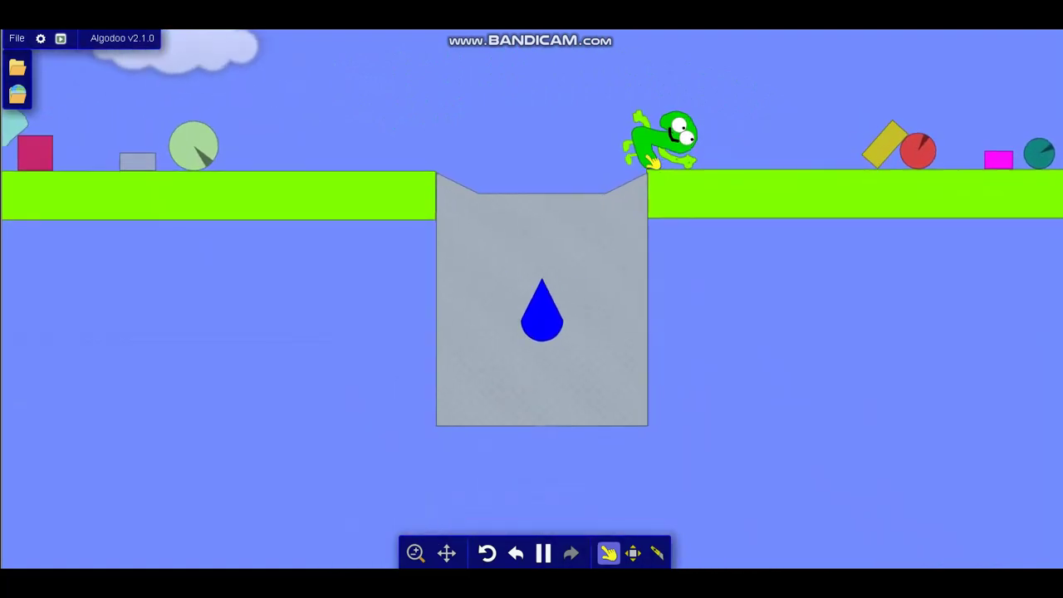
{"action": "left_click_drag", "start_coordinate": [656, 150], "coordinate": [575, 148]}
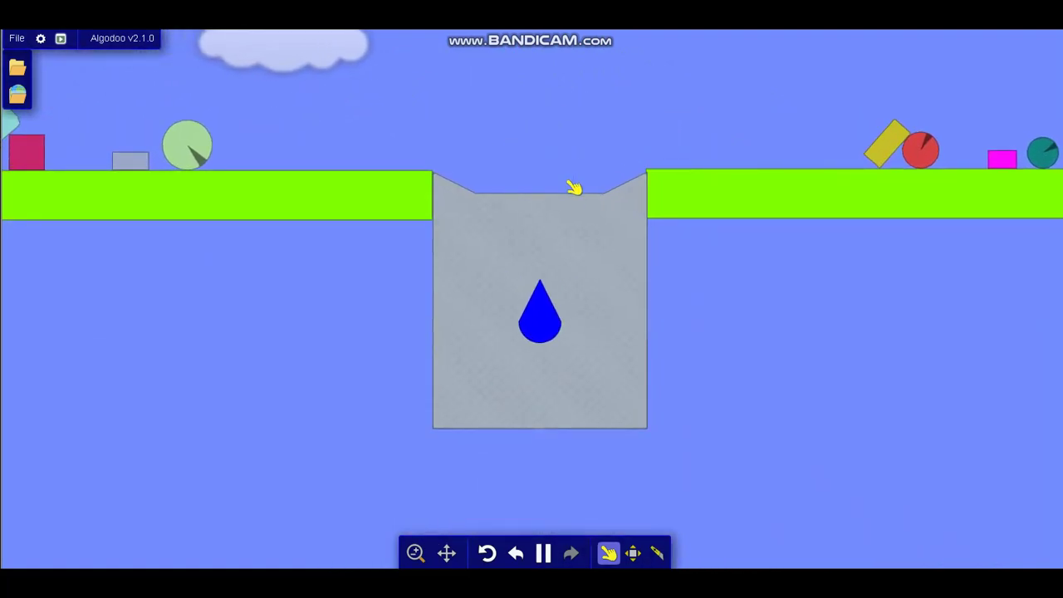
{"action": "scroll", "coordinate": [573, 465], "scroll_direction": "up", "scroll_amount": 6}
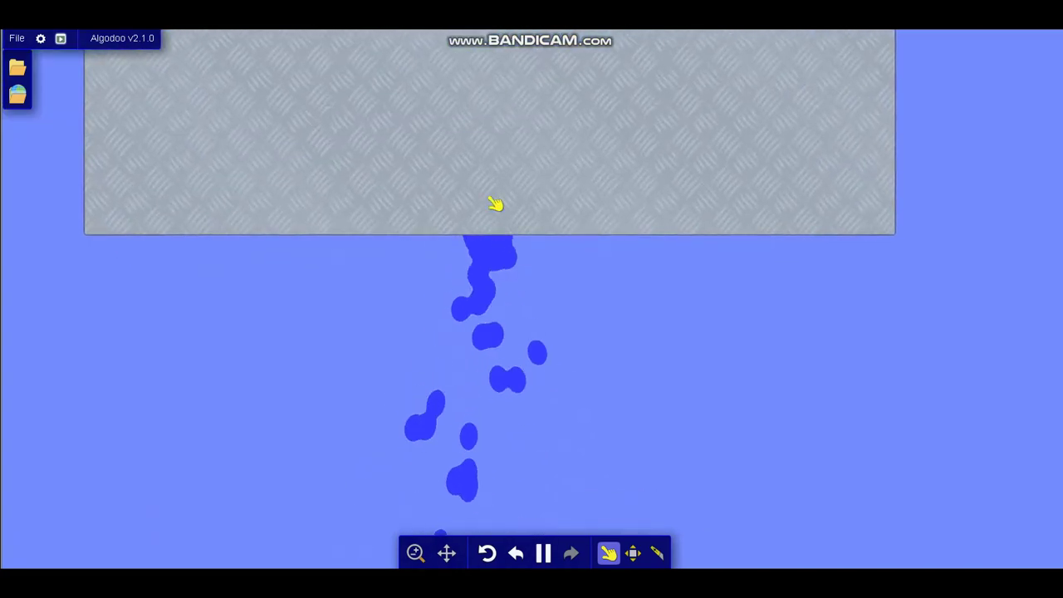
{"action": "scroll", "coordinate": [493, 204], "scroll_direction": "down", "scroll_amount": 2}
{"action": "scroll", "coordinate": [503, 261], "scroll_direction": "down", "scroll_amount": 2}
{"action": "scroll", "coordinate": [505, 311], "scroll_direction": "up", "scroll_amount": 3}
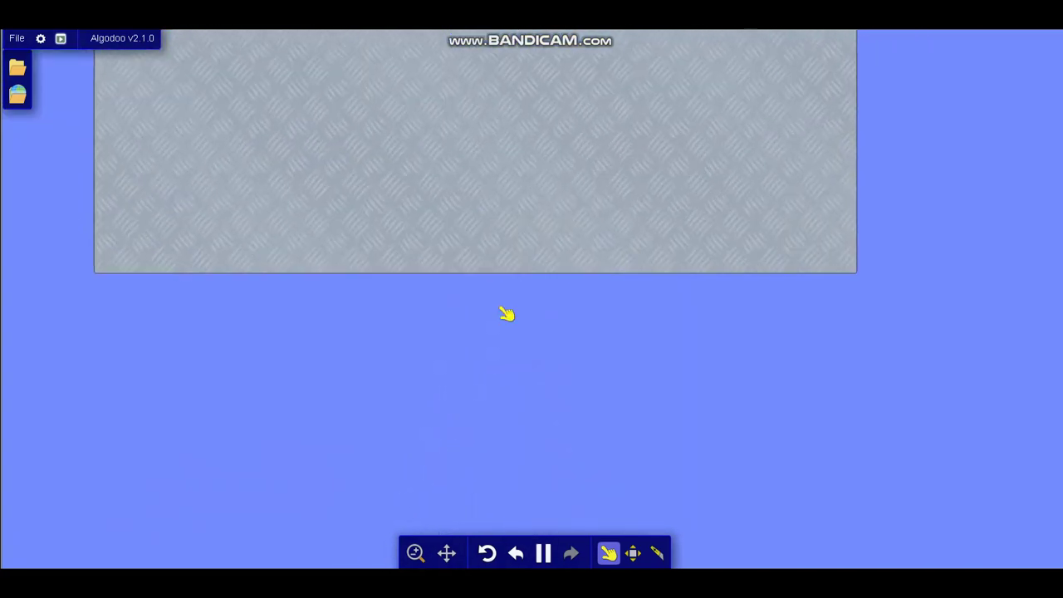
- Drop the pale green circle into the water-drop box and push the red circle in with the teal circle
{"action": "scroll", "coordinate": [507, 437], "scroll_direction": "down", "scroll_amount": 6}
{"action": "scroll", "coordinate": [513, 428], "scroll_direction": "down", "scroll_amount": 2}
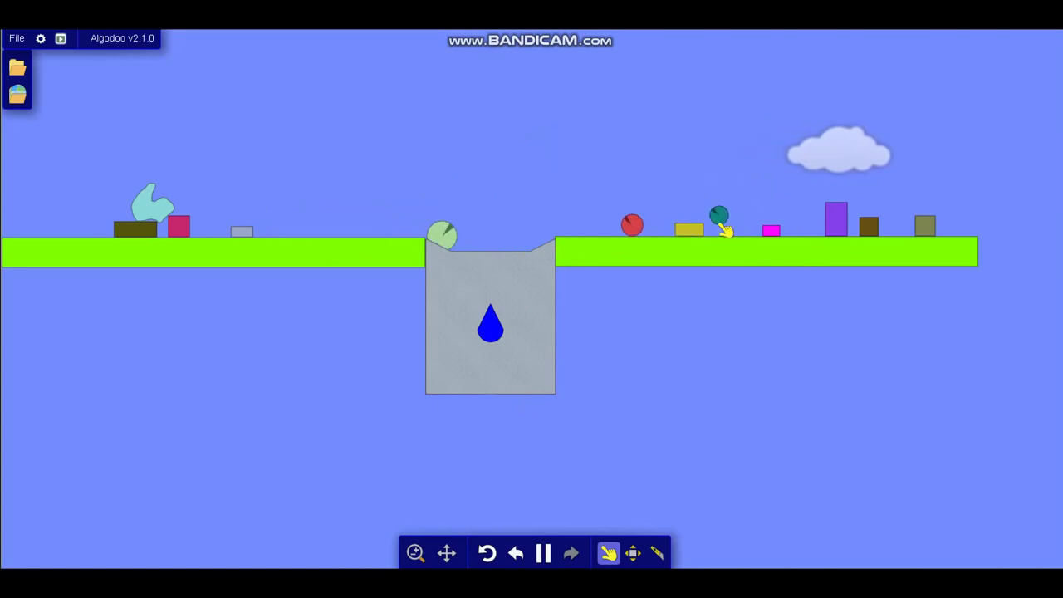
{"action": "scroll", "coordinate": [498, 365], "scroll_direction": "up", "scroll_amount": 5}
{"action": "scroll", "coordinate": [485, 100], "scroll_direction": "down", "scroll_amount": 3}
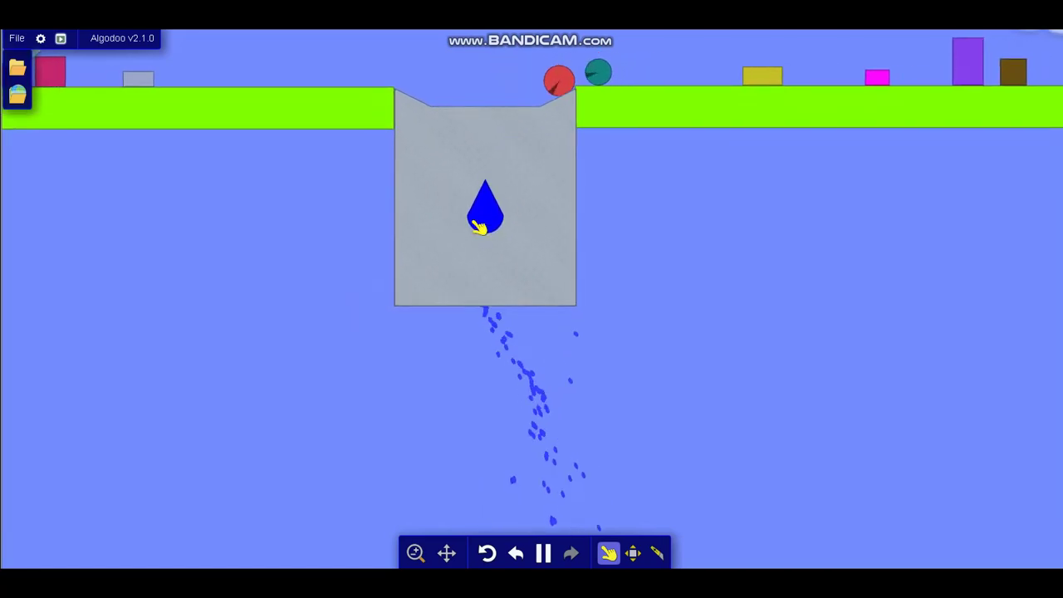
{"action": "scroll", "coordinate": [512, 333], "scroll_direction": "up", "scroll_amount": 5}
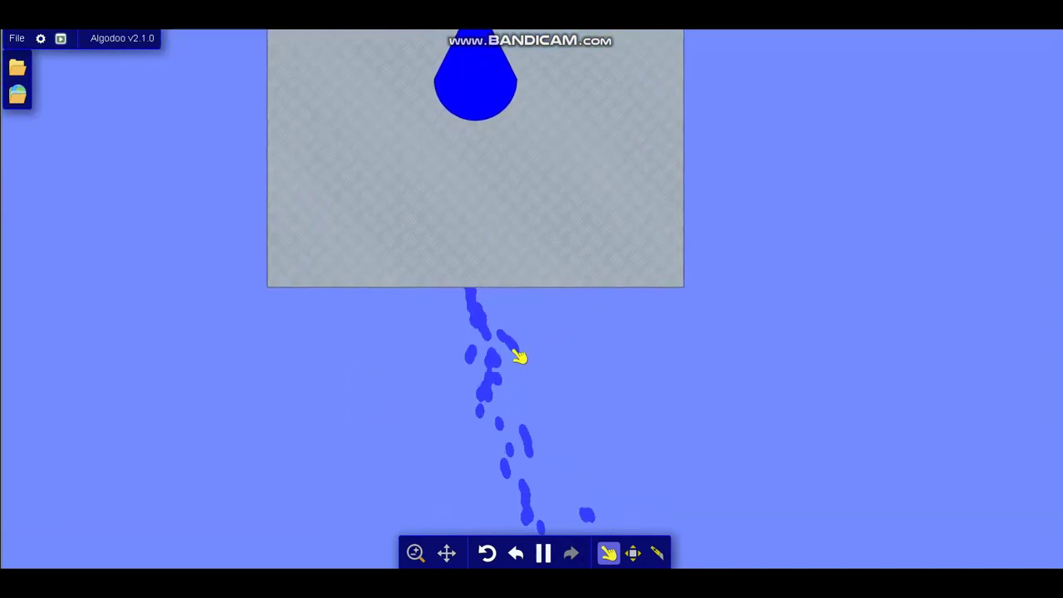
- Push the remaining blocks and the light blue shape from both platforms into the water-drop box
{"action": "scroll", "coordinate": [492, 369], "scroll_direction": "down", "scroll_amount": 6}
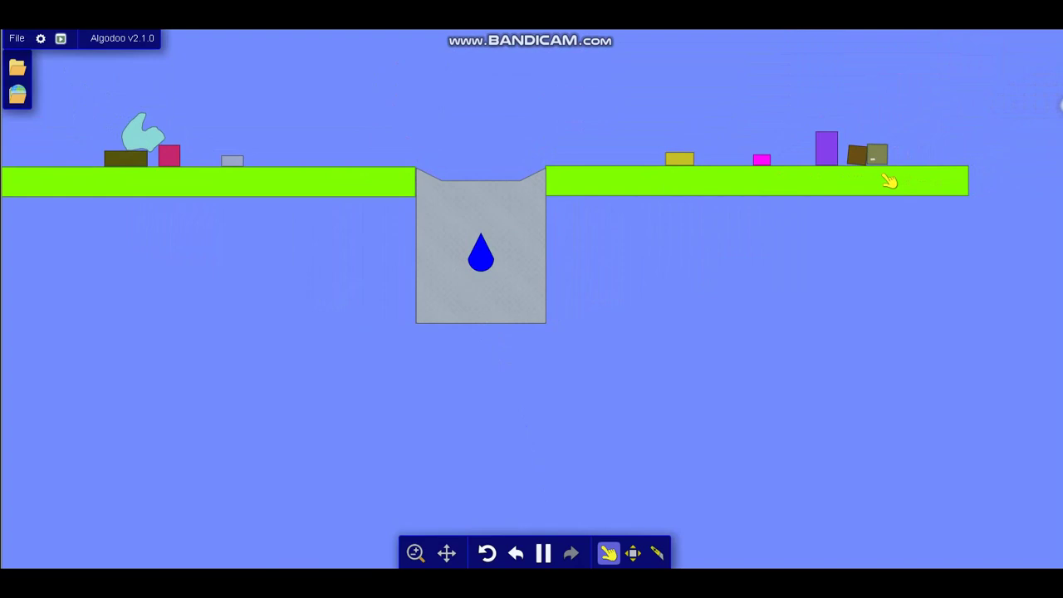
{"action": "scroll", "coordinate": [705, 177], "scroll_direction": "up", "scroll_amount": 1}
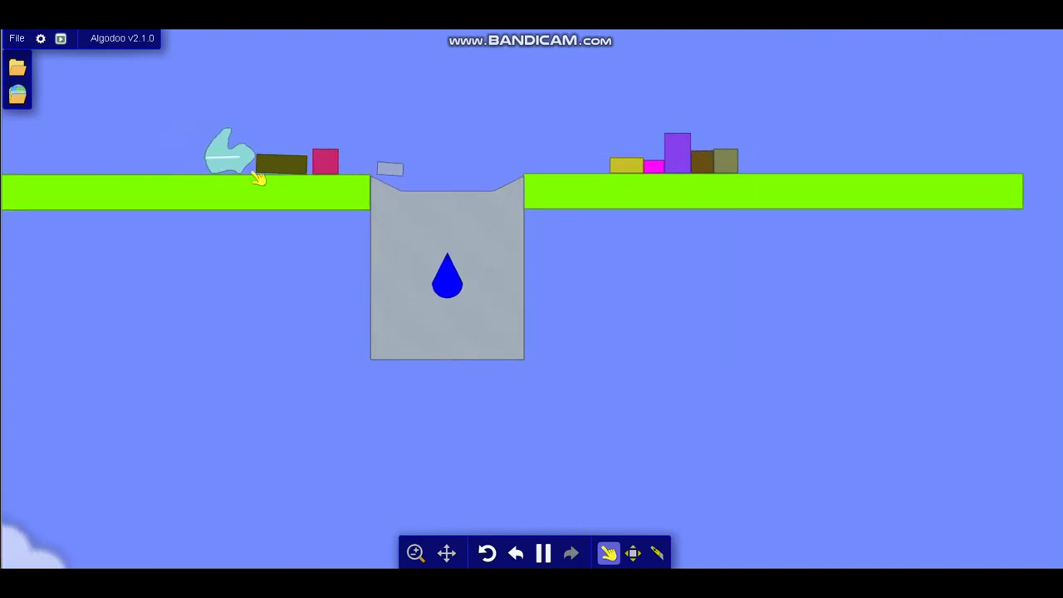
{"action": "left_click_drag", "start_coordinate": [258, 179], "coordinate": [235, 162]}
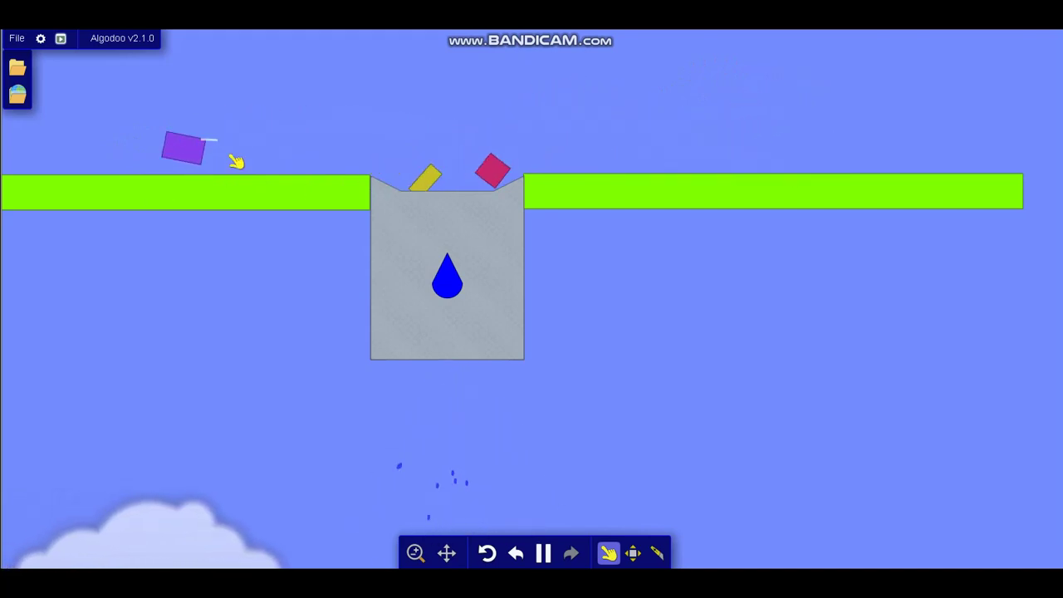
{"action": "scroll", "coordinate": [460, 477], "scroll_direction": "up", "scroll_amount": 5}
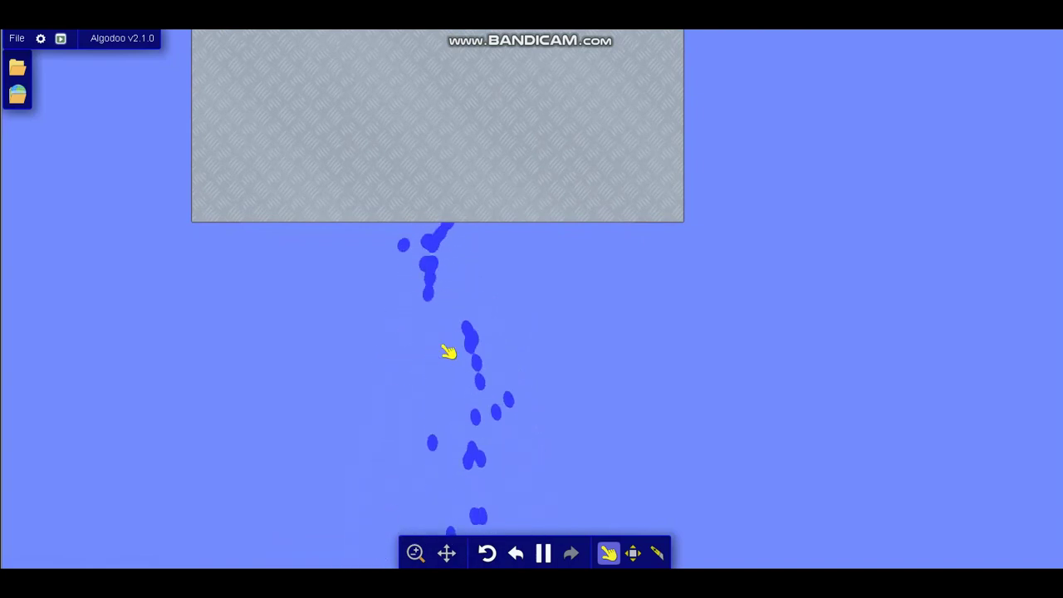
{"action": "scroll", "coordinate": [464, 328], "scroll_direction": "down", "scroll_amount": 5}
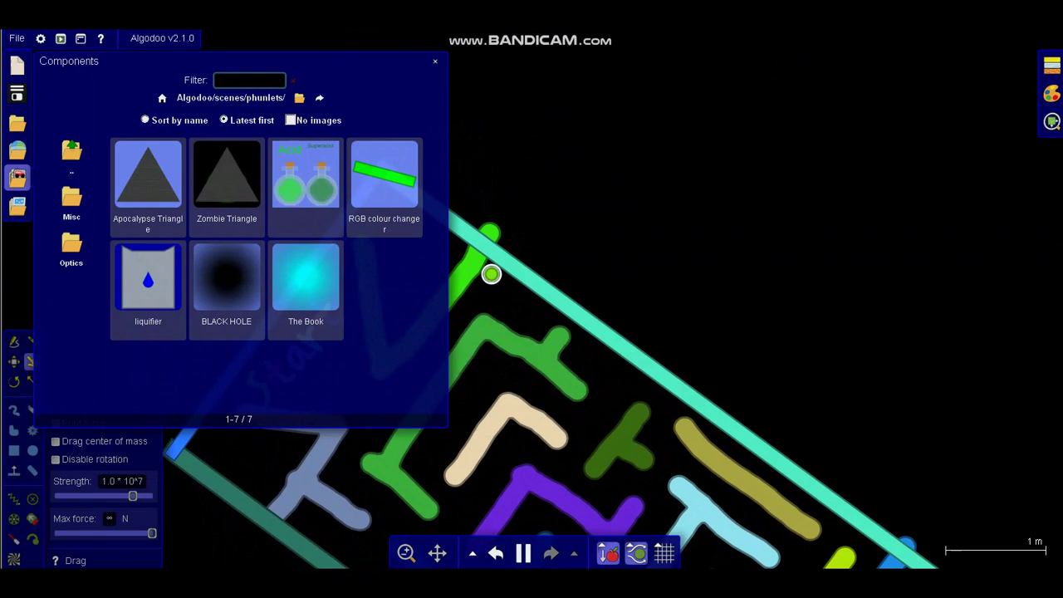
- Place the Apocalypse Triangle component next to the maze's turquoise wall and close the component library
{"action": "scroll", "coordinate": [581, 324], "scroll_direction": "down", "scroll_amount": 4}
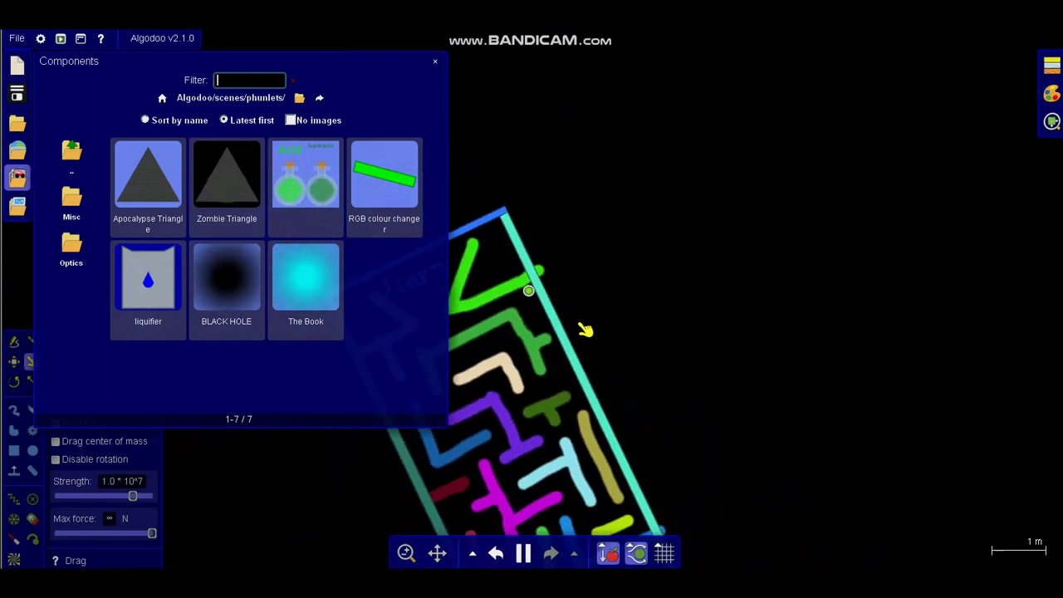
{"action": "scroll", "coordinate": [506, 291], "scroll_direction": "up", "scroll_amount": 5}
{"action": "scroll", "coordinate": [617, 285], "scroll_direction": "down", "scroll_amount": 1}
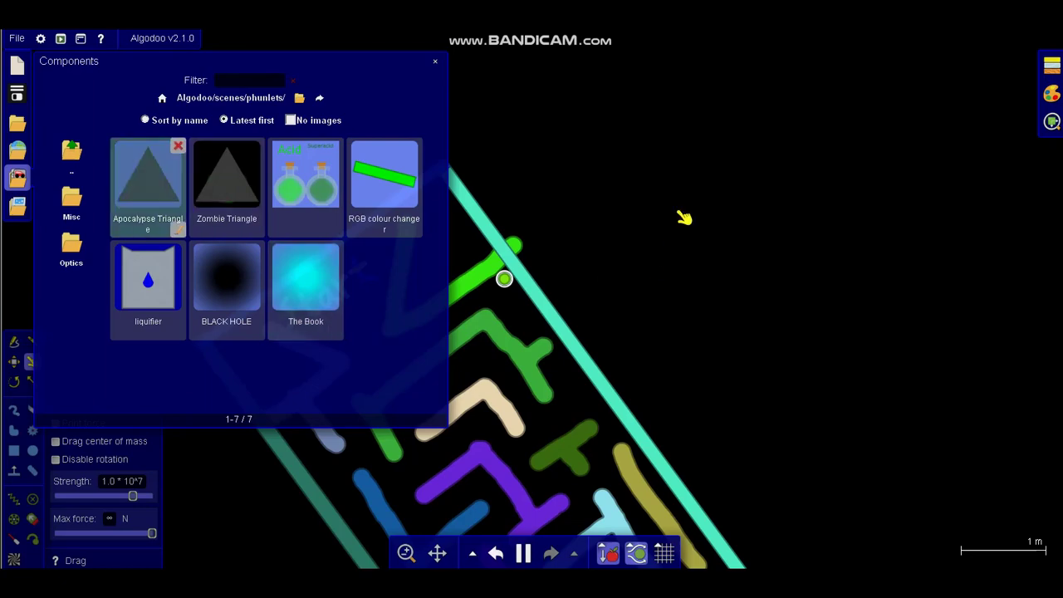
{"action": "left_click_drag", "start_coordinate": [148, 187], "coordinate": [679, 212]}
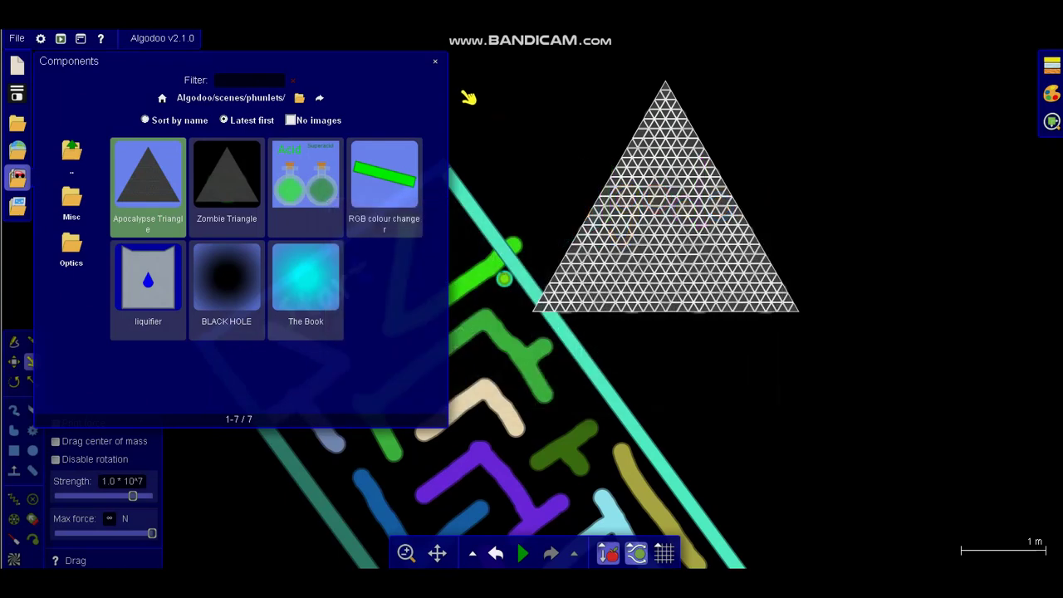
{"action": "left_click", "coordinate": [435, 60]}
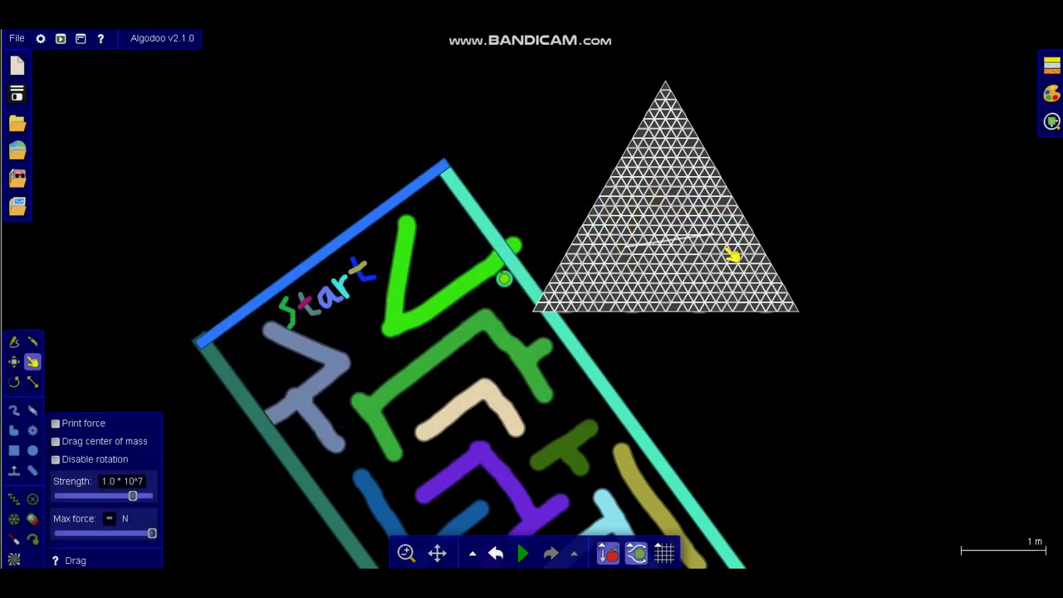
- Move the Apocalypse Triangle farther away from the maze wall and switch to the simplified play-mode interface
{"action": "left_click", "coordinate": [14, 361]}
{"action": "left_click_drag", "start_coordinate": [682, 277], "coordinate": [767, 286]}
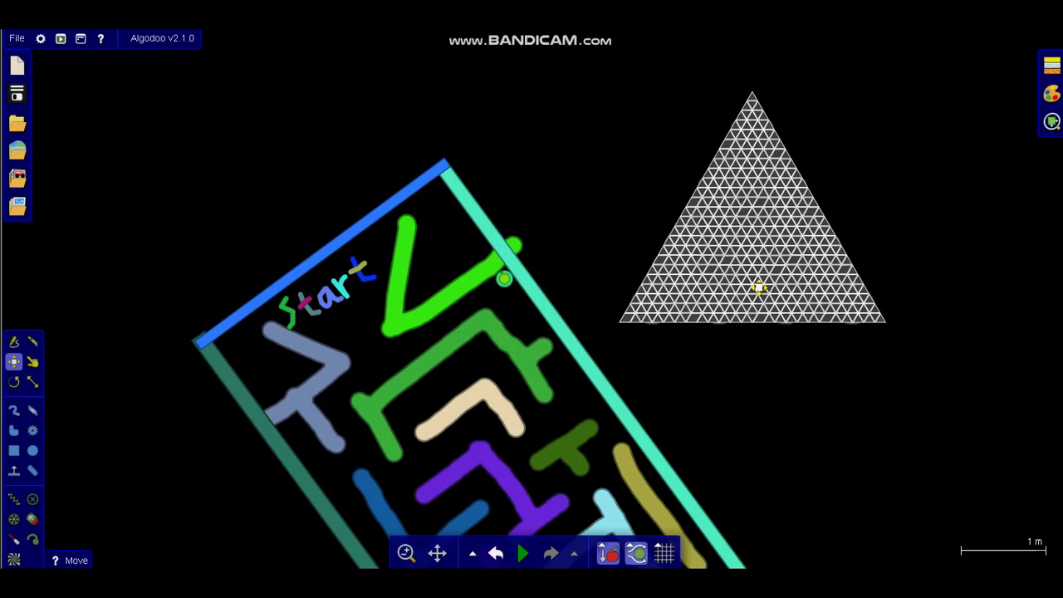
{"action": "left_click", "coordinate": [61, 38]}
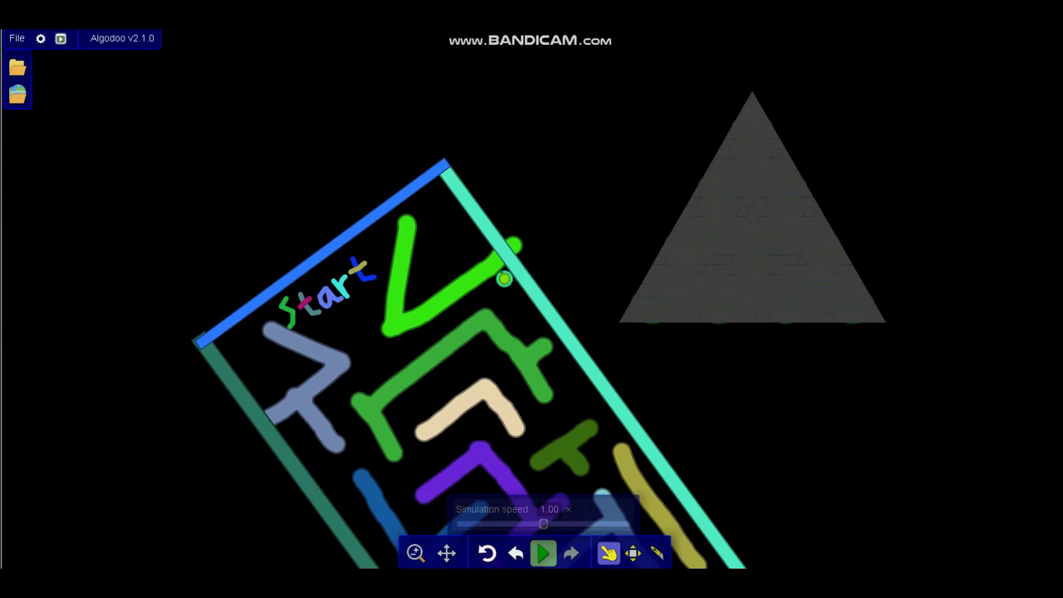
- Start the simulation with the Apocalypse Triangle standing beside the maze
{"action": "scroll", "coordinate": [765, 268], "scroll_direction": "up", "scroll_amount": 1}
{"action": "scroll", "coordinate": [706, 334], "scroll_direction": "down", "scroll_amount": 1}
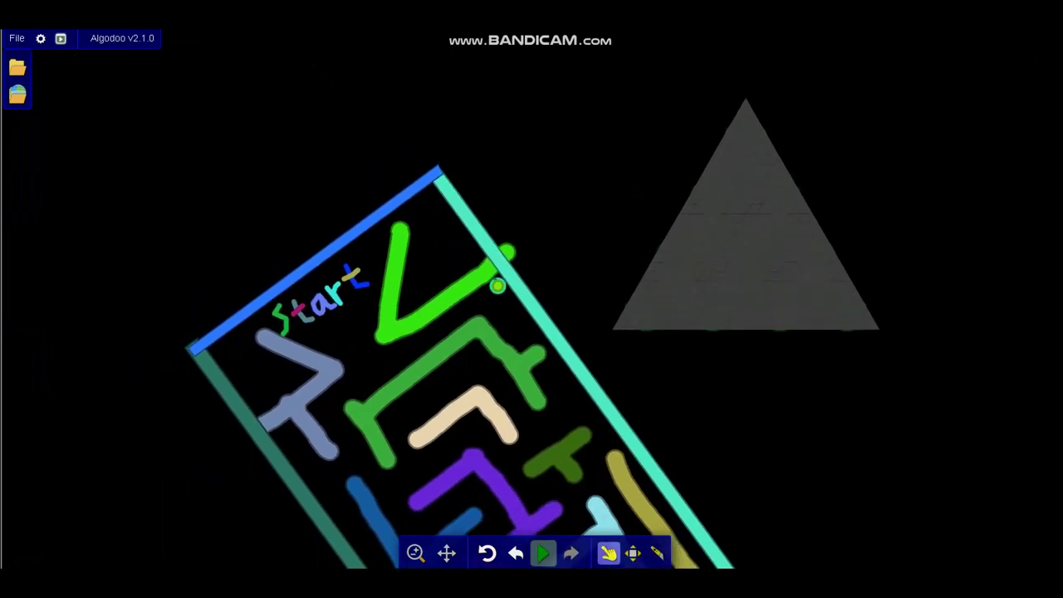
{"action": "left_click", "coordinate": [543, 553]}
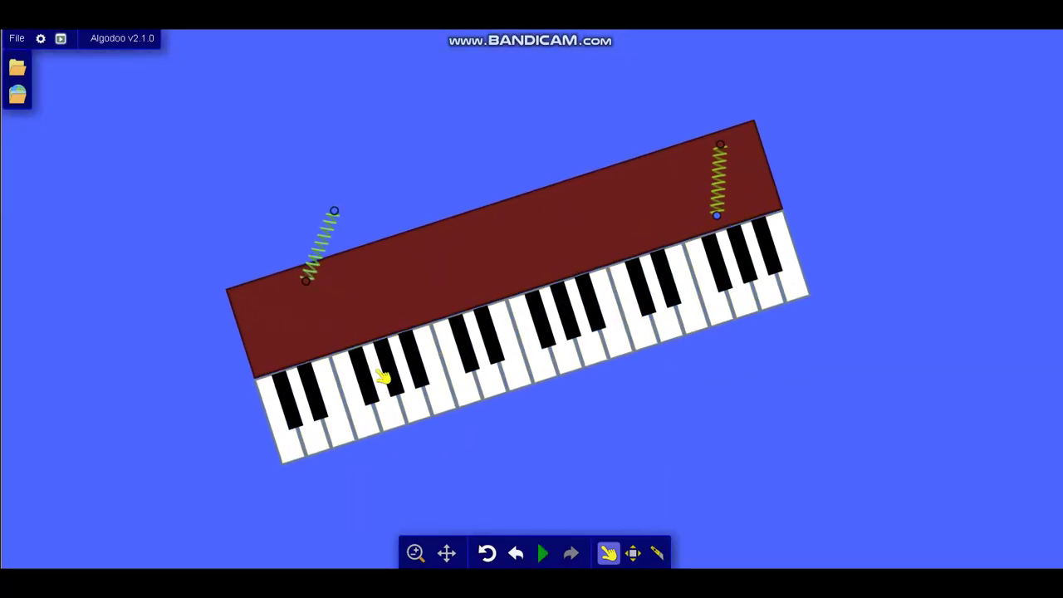
- Start the simulation of the piano hanging from its two springs
{"action": "left_click", "coordinate": [543, 553]}
{"action": "scroll", "coordinate": [455, 206], "scroll_direction": "down", "scroll_amount": 5}
{"action": "scroll", "coordinate": [459, 276], "scroll_direction": "up", "scroll_amount": 2}
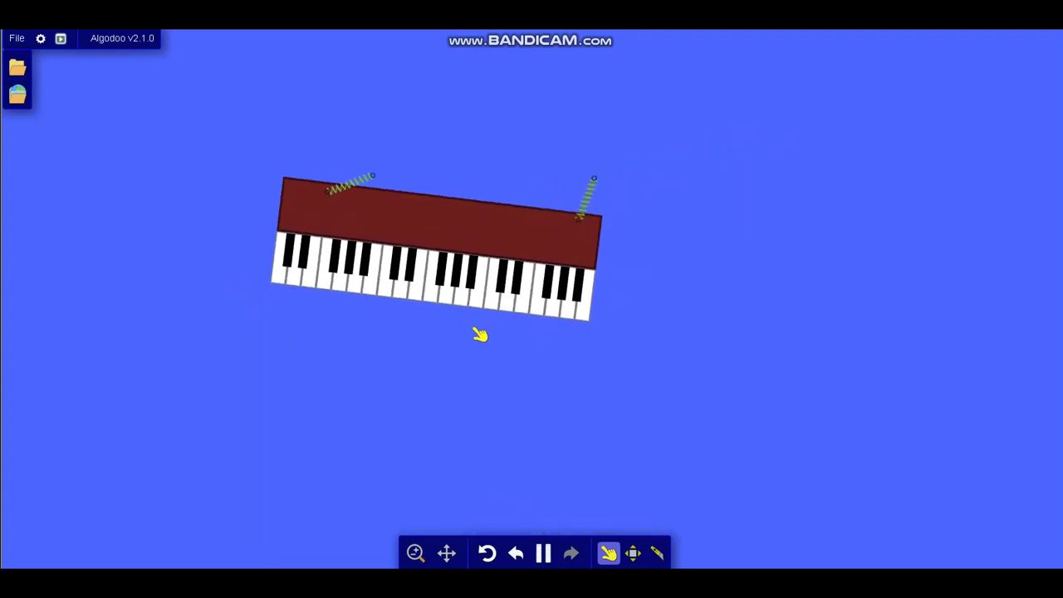
{"action": "scroll", "coordinate": [459, 424], "scroll_direction": "down", "scroll_amount": 3}
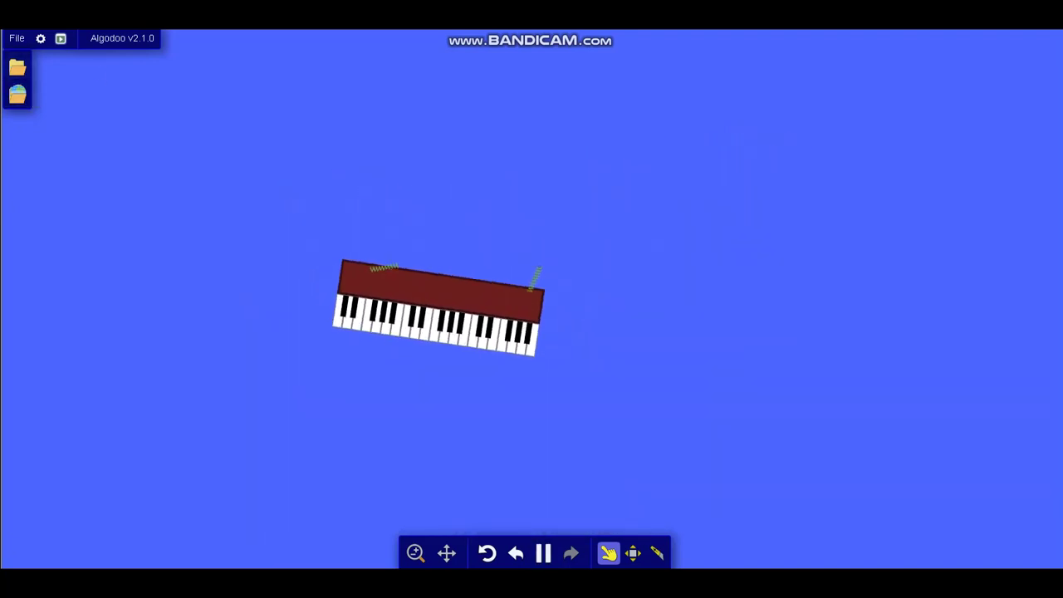
- Switch to the full editing interface and place the BLACK HOLE component beside the spring-hung piano, closing the component library
{"action": "left_click", "coordinate": [61, 38]}
{"action": "left_click", "coordinate": [18, 178]}
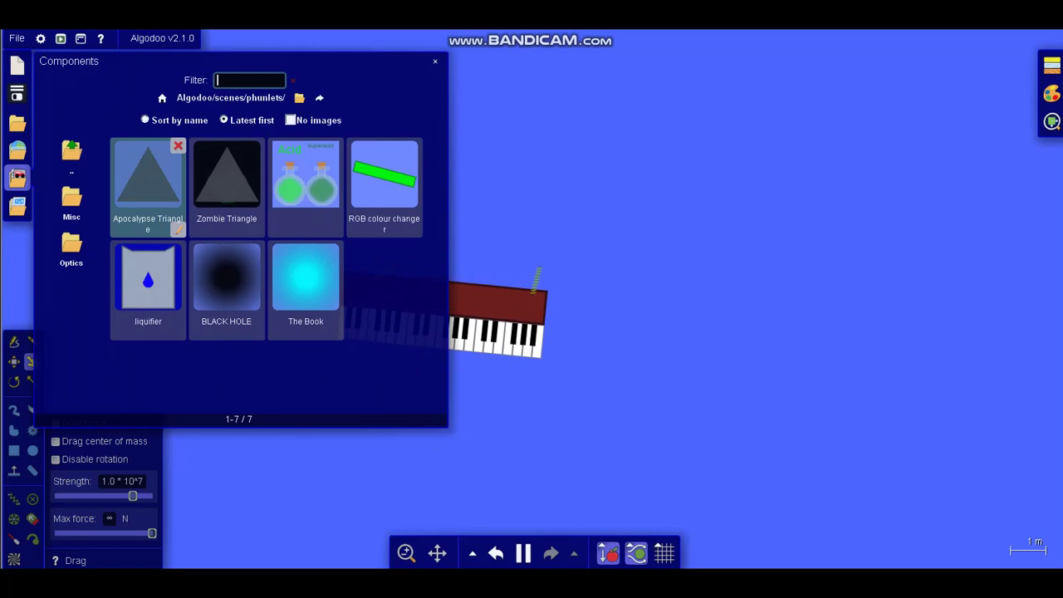
{"action": "left_click_drag", "start_coordinate": [227, 282], "coordinate": [895, 142]}
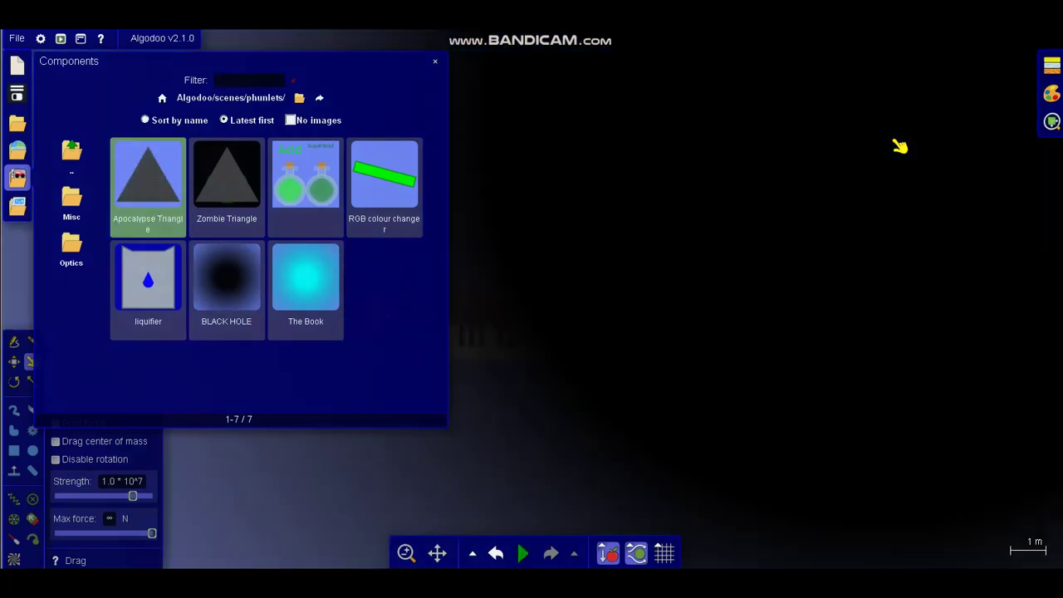
{"action": "left_click", "coordinate": [434, 61]}
{"action": "left_click", "coordinate": [13, 361]}
{"action": "scroll", "coordinate": [191, 386], "scroll_direction": "down", "scroll_amount": 6}
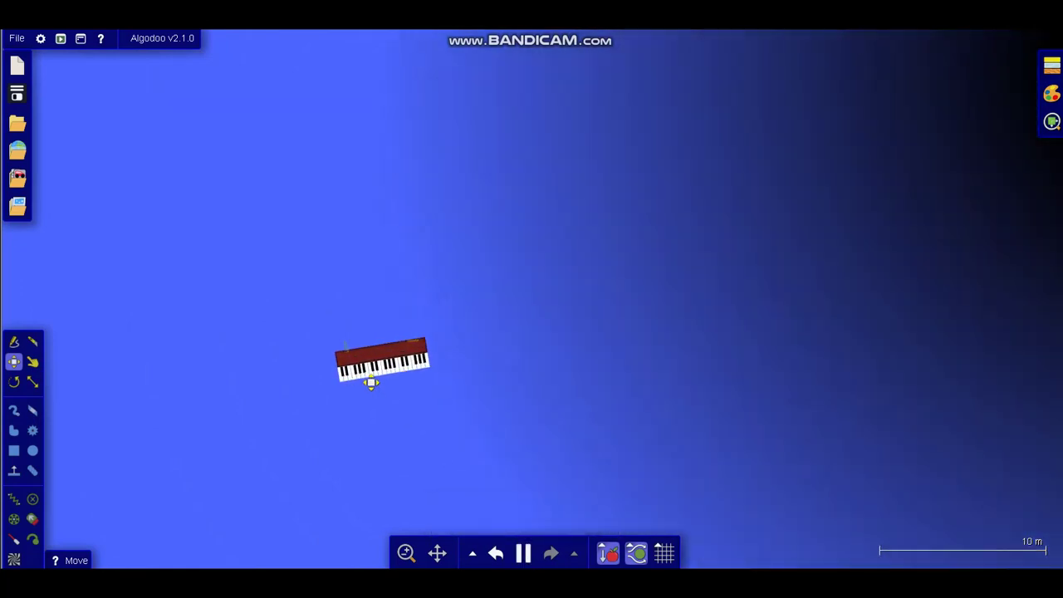
- Cut the springs holding the piano with the Knife to release it toward the black hole
{"action": "left_click", "coordinate": [32, 361]}
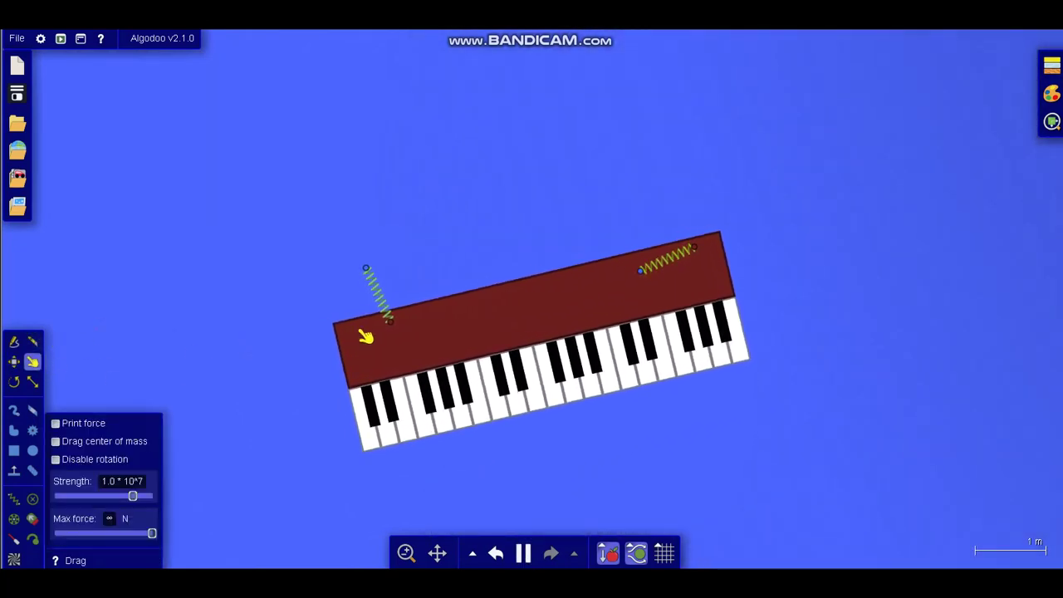
{"action": "left_click", "coordinate": [33, 341]}
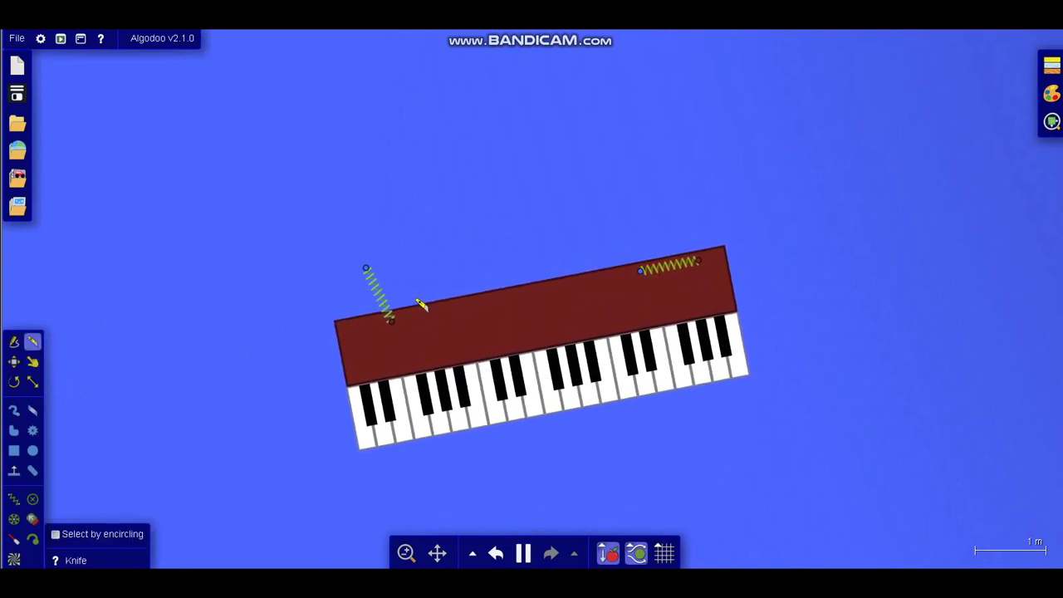
{"action": "left_click_drag", "start_coordinate": [415, 300], "coordinate": [278, 318]}
{"action": "scroll", "coordinate": [292, 267], "scroll_direction": "down", "scroll_amount": 5}
{"action": "scroll", "coordinate": [295, 274], "scroll_direction": "down", "scroll_amount": 3}
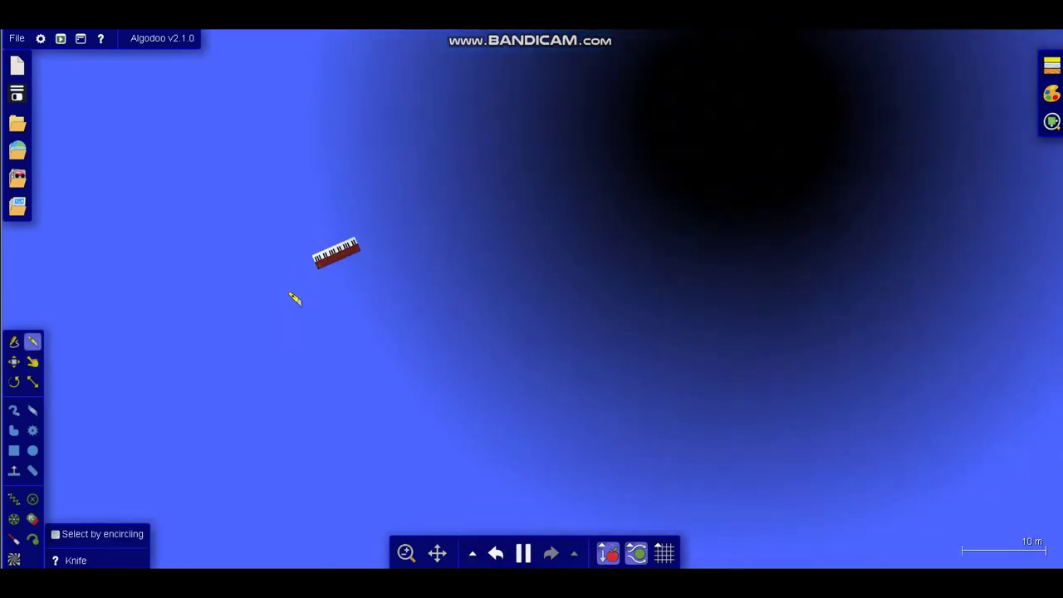
{"action": "scroll", "coordinate": [373, 304], "scroll_direction": "up", "scroll_amount": 5}
{"action": "left_click_drag", "start_coordinate": [374, 311], "coordinate": [403, 193]}
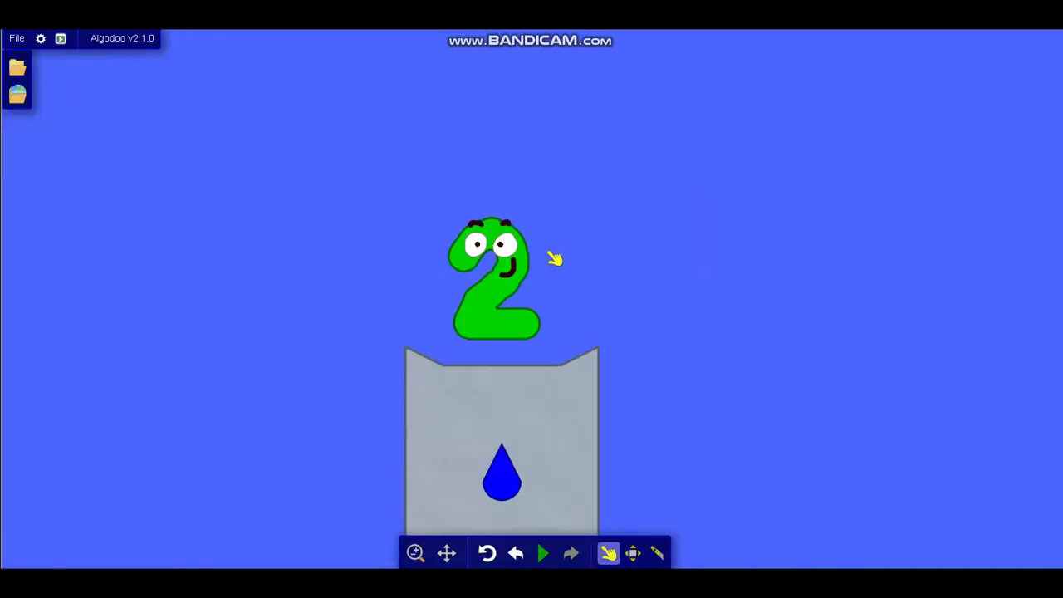
- Run the simulation to drop the green number 2 into the water-drop box and follow its liquid down to the yellow basin
{"action": "scroll", "coordinate": [503, 279], "scroll_direction": "up", "scroll_amount": 3}
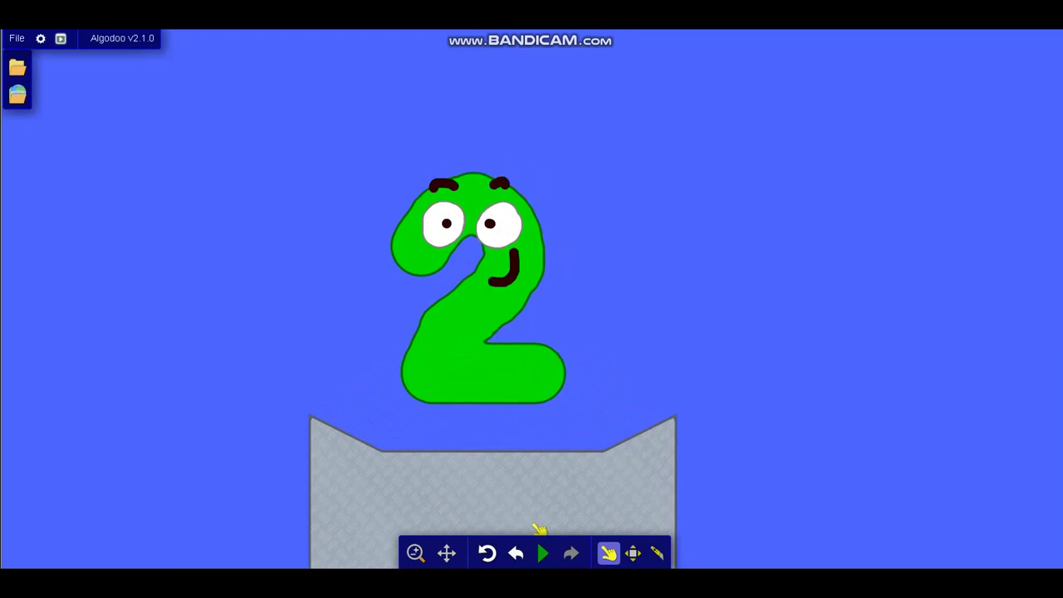
{"action": "scroll", "coordinate": [473, 206], "scroll_direction": "down", "scroll_amount": 2}
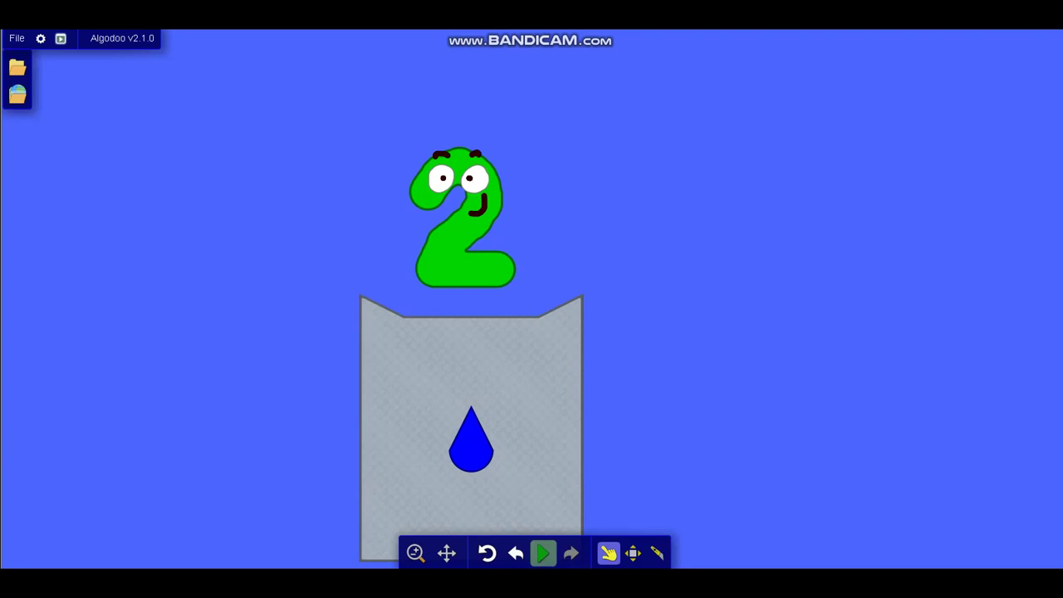
{"action": "left_click", "coordinate": [543, 553]}
{"action": "left_click_drag", "start_coordinate": [184, 311], "coordinate": [192, 181]}
{"action": "scroll", "coordinate": [500, 519], "scroll_direction": "up", "scroll_amount": 2}
{"action": "scroll", "coordinate": [482, 116], "scroll_direction": "down", "scroll_amount": 5}
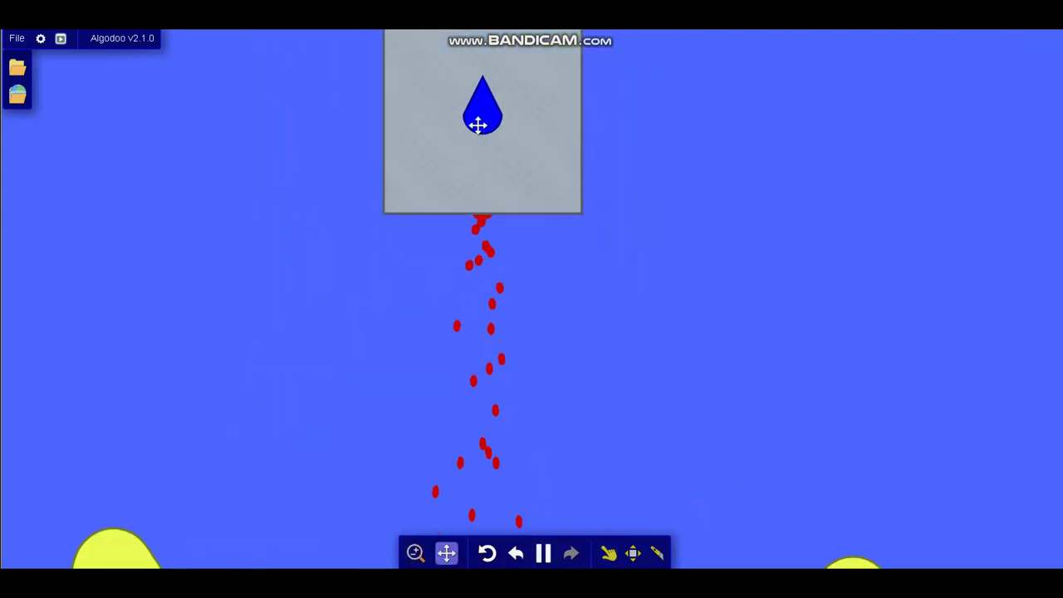
{"action": "scroll", "coordinate": [475, 449], "scroll_direction": "up", "scroll_amount": 1}
{"action": "scroll", "coordinate": [470, 419], "scroll_direction": "up", "scroll_amount": 3}
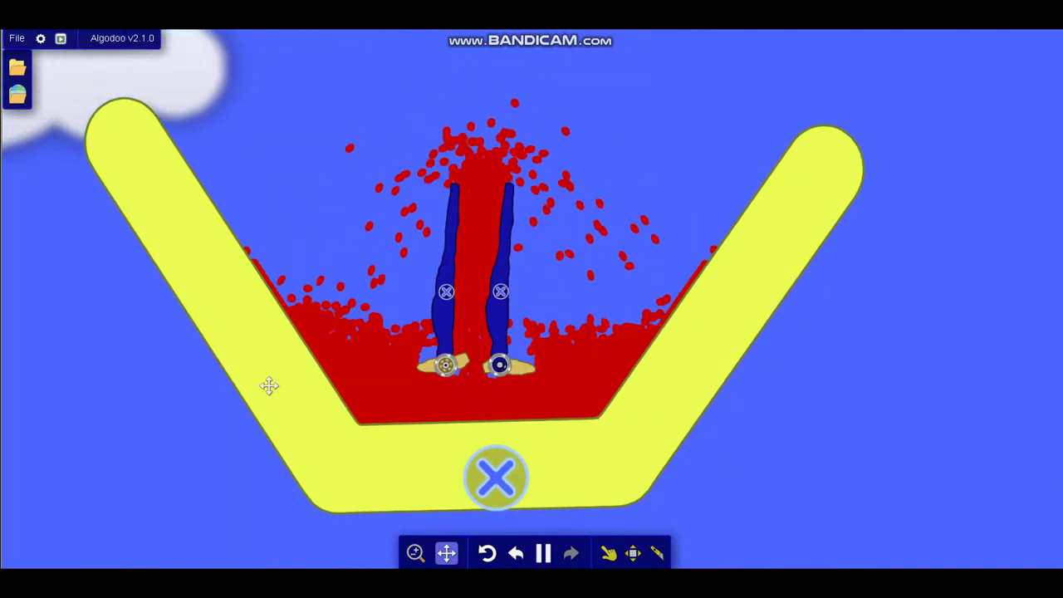
{"action": "scroll", "coordinate": [265, 438], "scroll_direction": "down", "scroll_amount": 3}
{"action": "scroll", "coordinate": [266, 439], "scroll_direction": "down", "scroll_amount": 2}
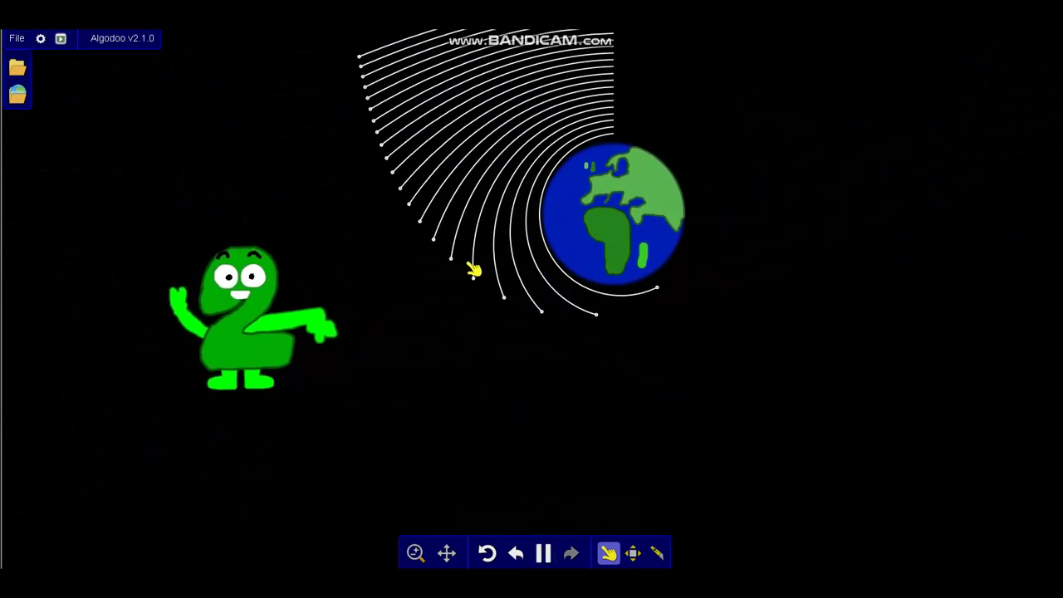
- Examine the green number 2 character and the white tracer paths curving around the Earth
{"action": "scroll", "coordinate": [161, 343], "scroll_direction": "up", "scroll_amount": 4}
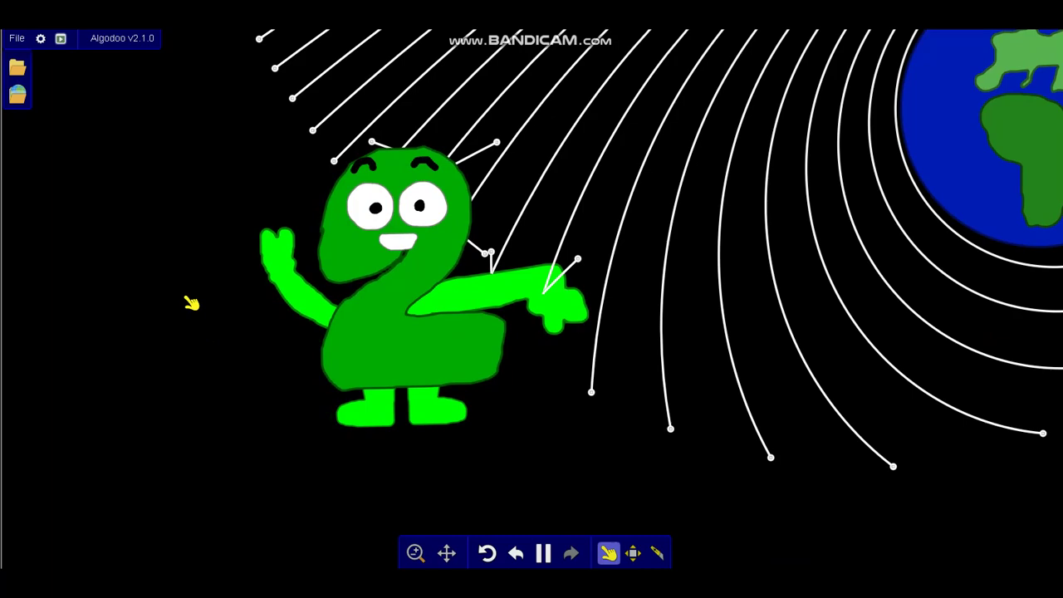
{"action": "scroll", "coordinate": [241, 332], "scroll_direction": "down", "scroll_amount": 3}
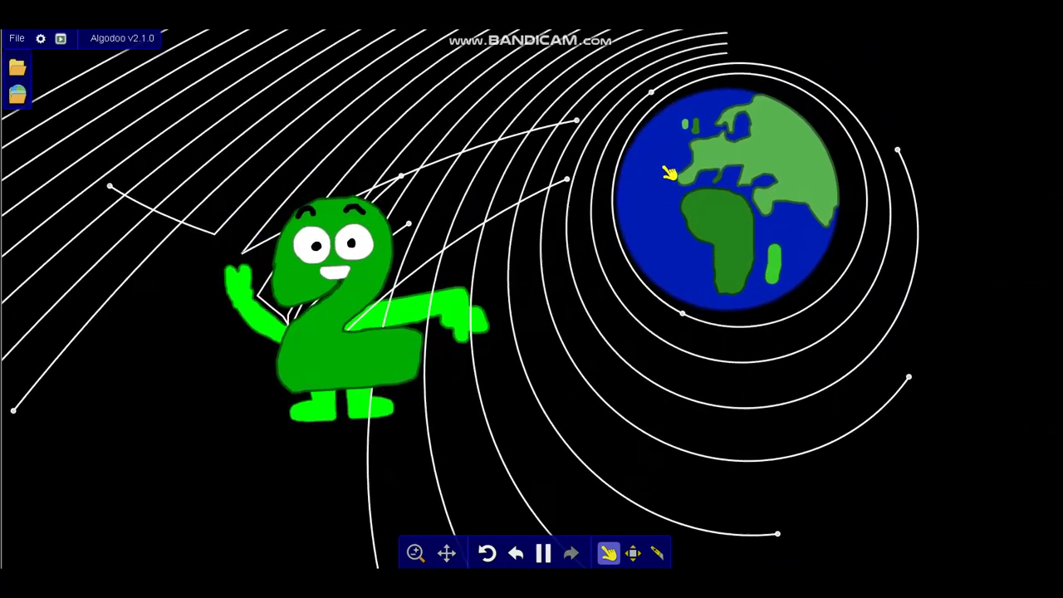
{"action": "scroll", "coordinate": [672, 171], "scroll_direction": "up", "scroll_amount": 2}
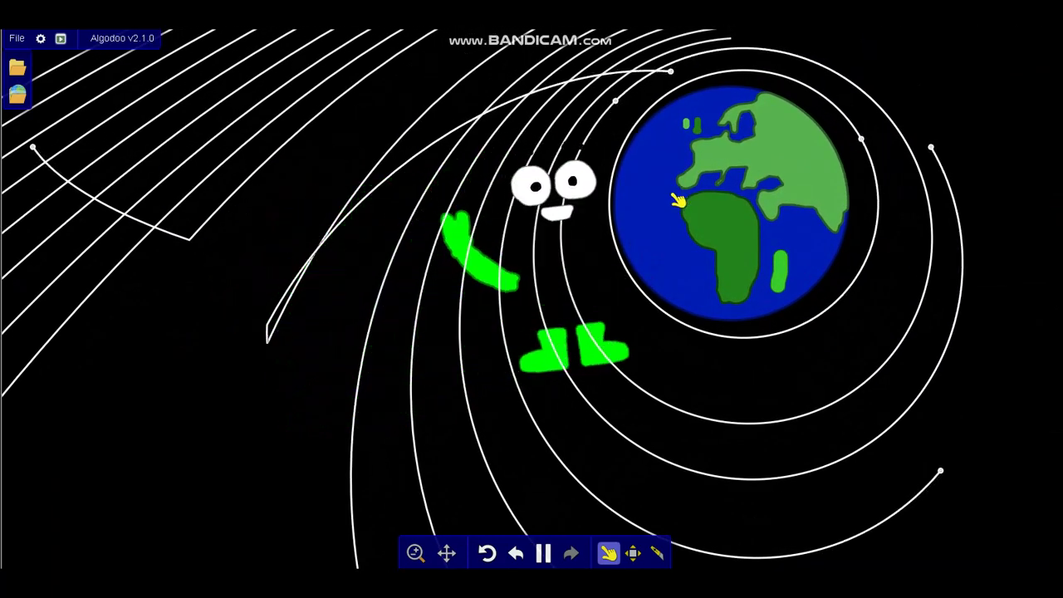
{"action": "scroll", "coordinate": [678, 199], "scroll_direction": "up", "scroll_amount": 2}
{"action": "scroll", "coordinate": [719, 214], "scroll_direction": "down", "scroll_amount": 3}
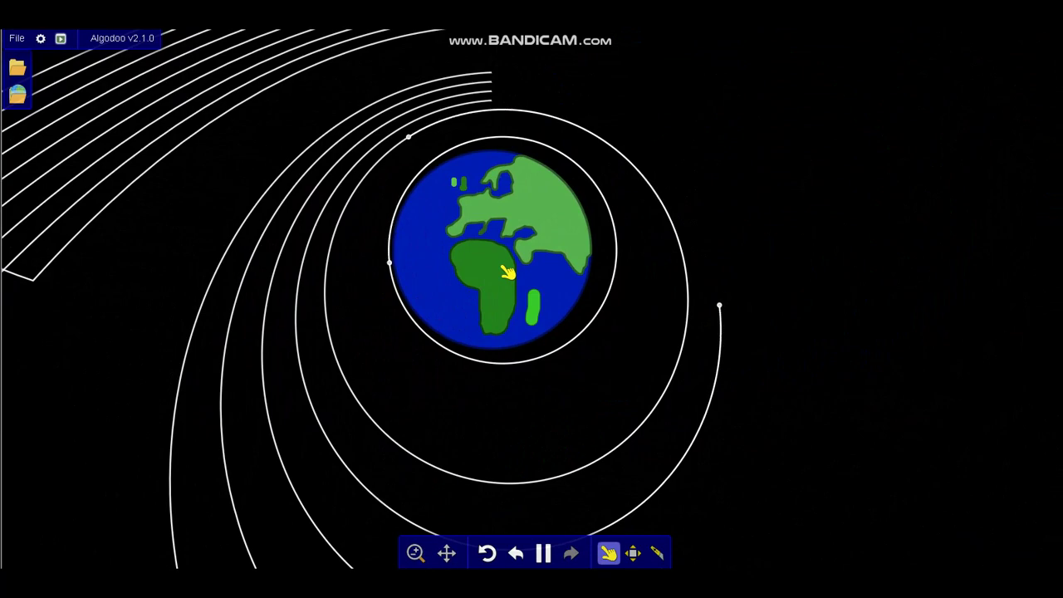
{"action": "scroll", "coordinate": [507, 271], "scroll_direction": "down", "scroll_amount": 3}
{"action": "scroll", "coordinate": [498, 200], "scroll_direction": "up", "scroll_amount": 6}
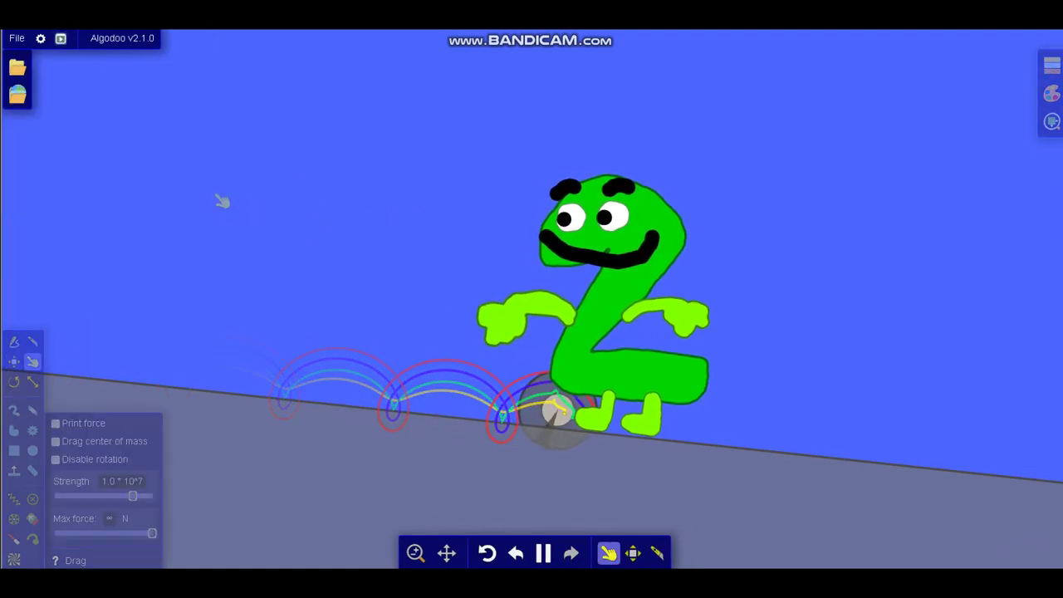
- Move the smiling green number 2 and its wheel into the water-drop box and inspect the liquid on the slope beneath
{"action": "scroll", "coordinate": [742, 360], "scroll_direction": "up", "scroll_amount": 8}
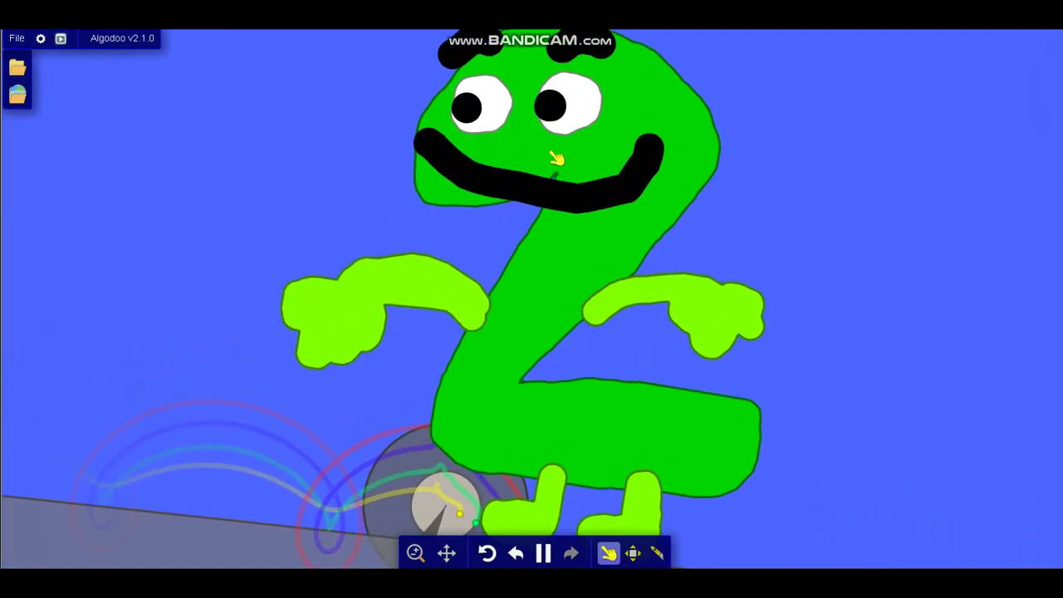
{"action": "scroll", "coordinate": [513, 301], "scroll_direction": "down", "scroll_amount": 5}
{"action": "scroll", "coordinate": [531, 339], "scroll_direction": "up", "scroll_amount": 6}
{"action": "scroll", "coordinate": [536, 367], "scroll_direction": "down", "scroll_amount": 6}
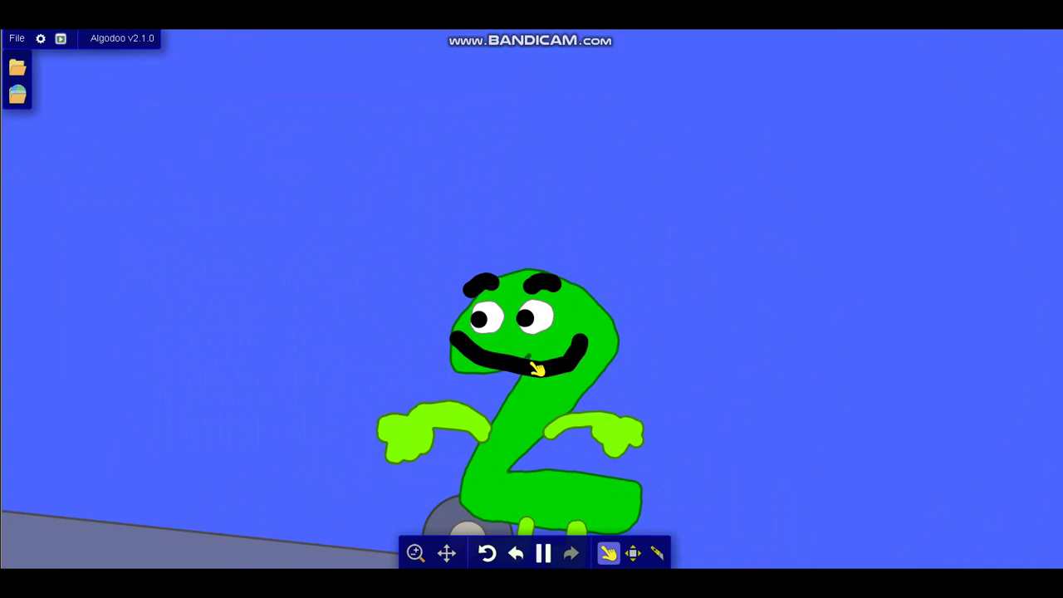
{"action": "scroll", "coordinate": [552, 280], "scroll_direction": "up", "scroll_amount": 7}
{"action": "scroll", "coordinate": [552, 280], "scroll_direction": "down", "scroll_amount": 8}
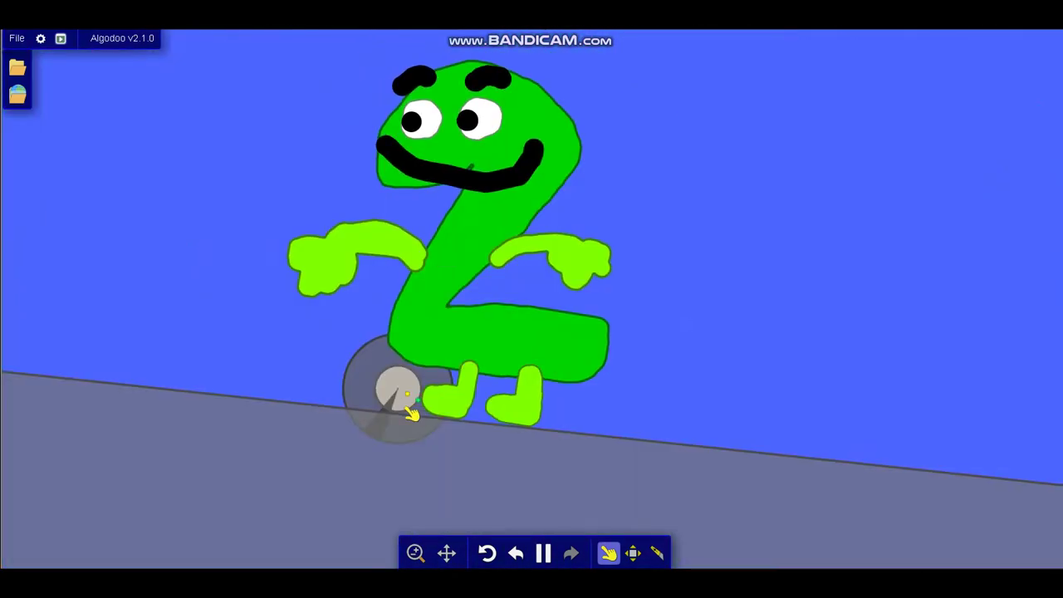
{"action": "left_click_drag", "start_coordinate": [224, 394], "coordinate": [304, 244]}
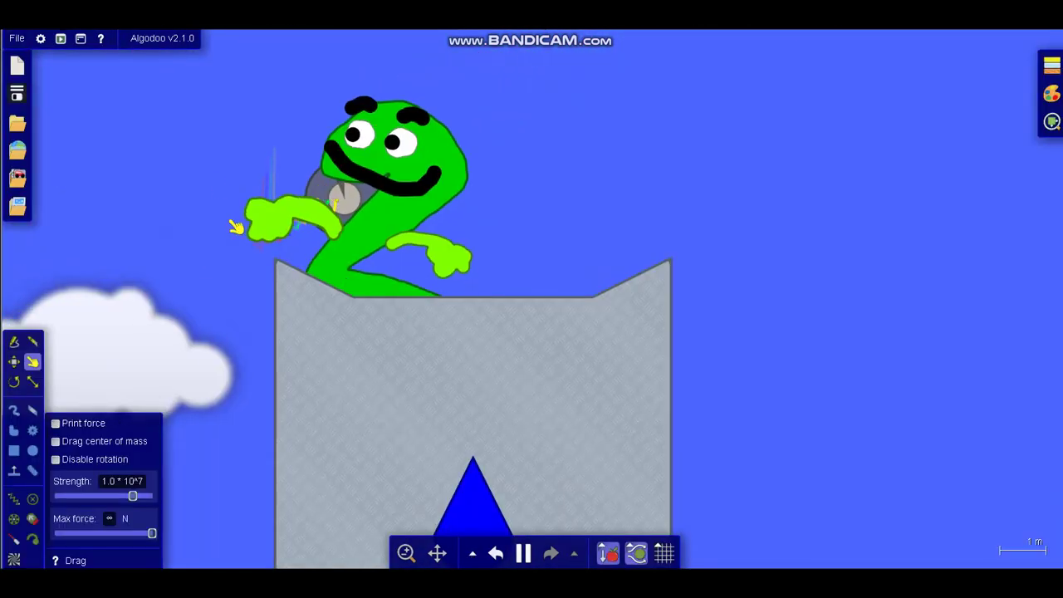
{"action": "scroll", "coordinate": [526, 116], "scroll_direction": "down", "scroll_amount": 3}
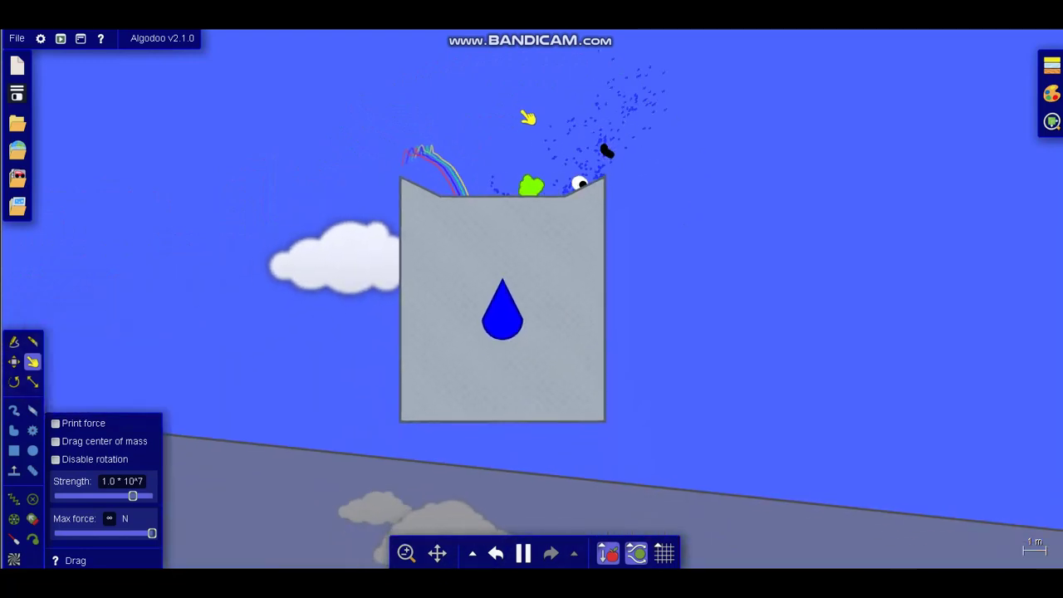
{"action": "scroll", "coordinate": [552, 512], "scroll_direction": "up", "scroll_amount": 5}
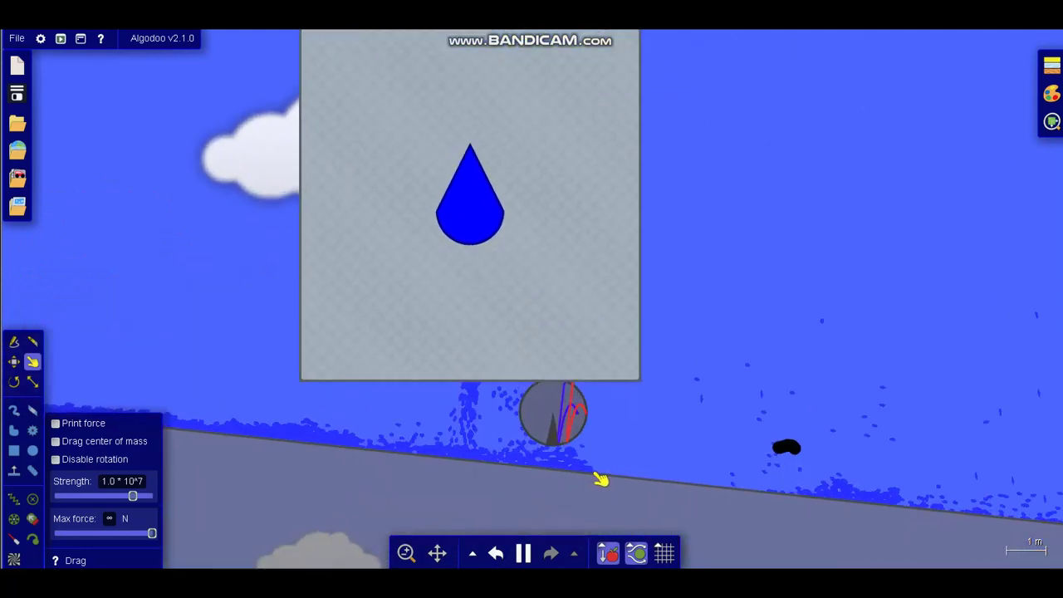
{"action": "scroll", "coordinate": [457, 439], "scroll_direction": "up", "scroll_amount": 5}
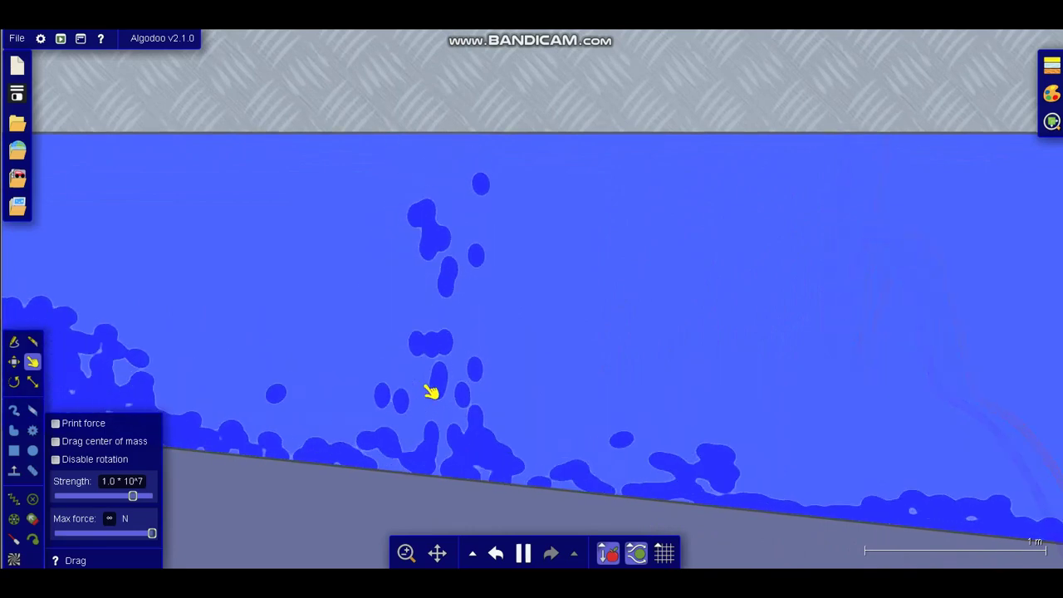
{"action": "scroll", "coordinate": [416, 381], "scroll_direction": "down", "scroll_amount": 3}
{"action": "scroll", "coordinate": [416, 381], "scroll_direction": "down", "scroll_amount": 4}
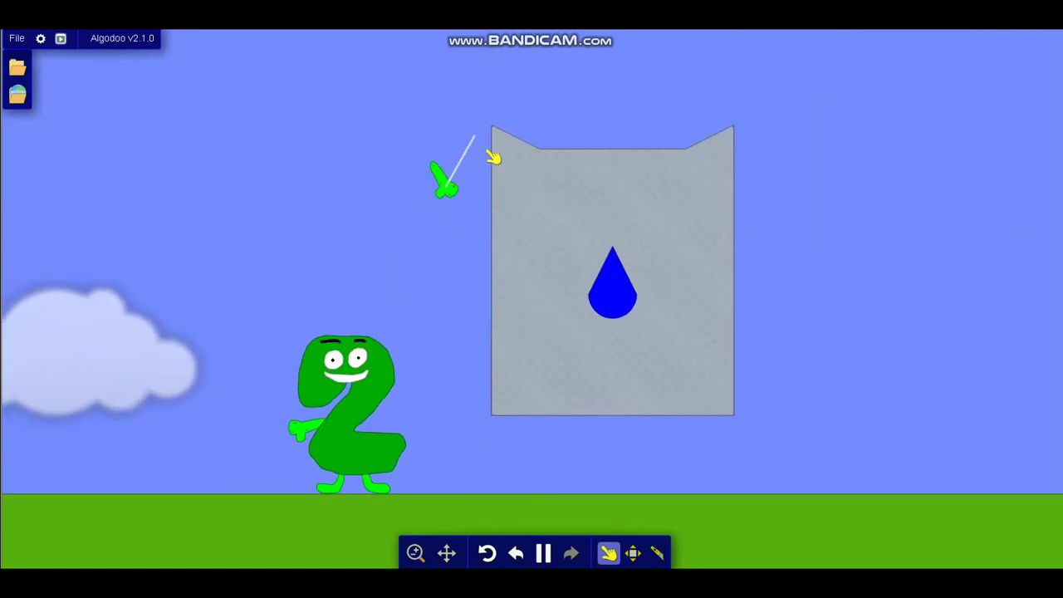
- Move the loose green arm and the green number 2 into the water-drop box, and inspect the liquid on the green ground
{"action": "scroll", "coordinate": [647, 81], "scroll_direction": "up", "scroll_amount": 4}
{"action": "left_click_drag", "start_coordinate": [488, 151], "coordinate": [614, 150]}
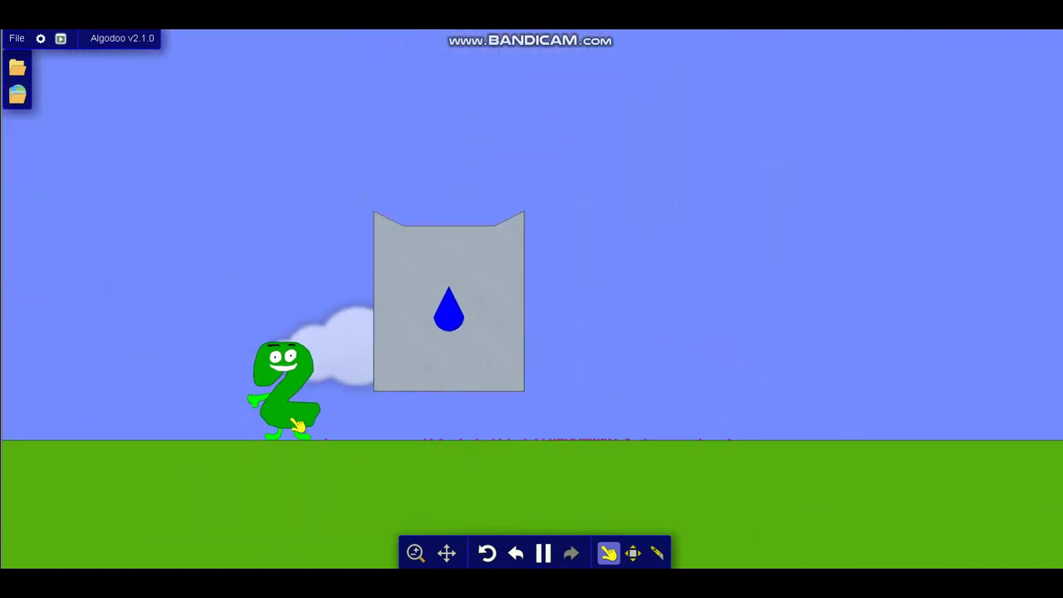
{"action": "left_click_drag", "start_coordinate": [297, 425], "coordinate": [336, 200]}
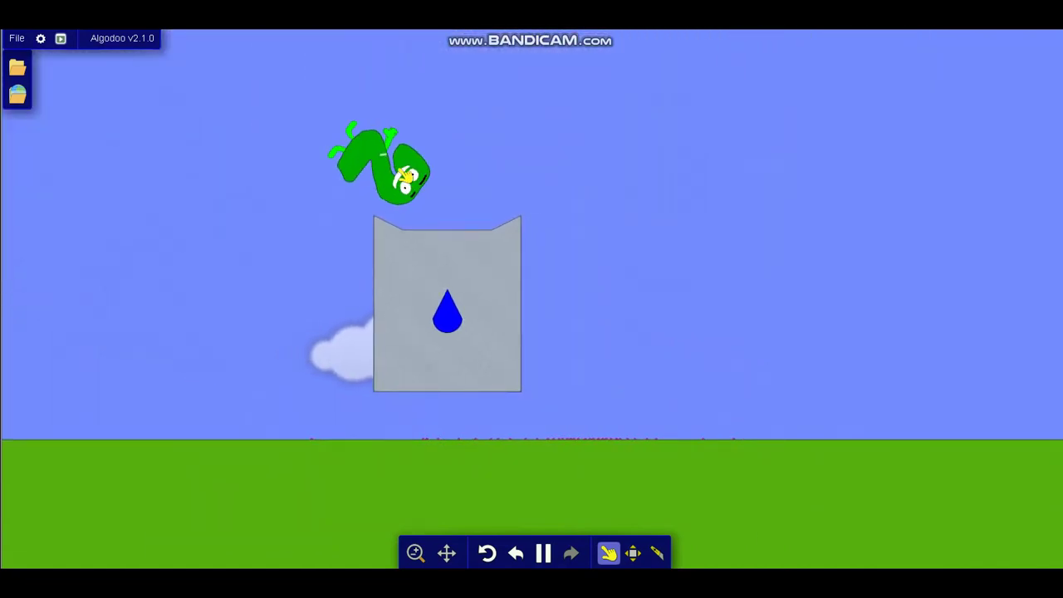
{"action": "scroll", "coordinate": [448, 384], "scroll_direction": "up", "scroll_amount": 3}
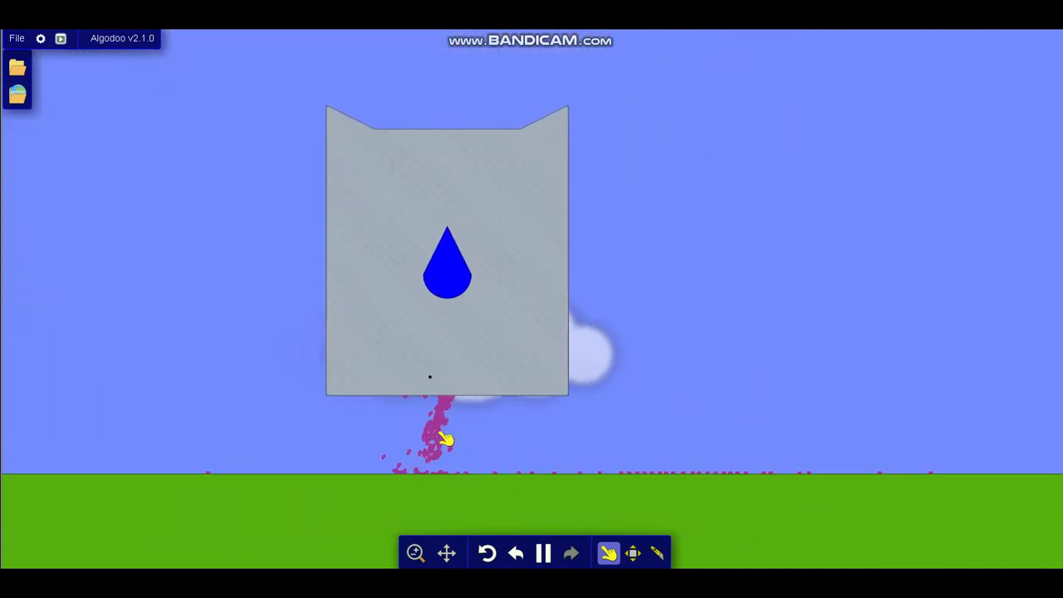
{"action": "scroll", "coordinate": [449, 508], "scroll_direction": "up", "scroll_amount": 5}
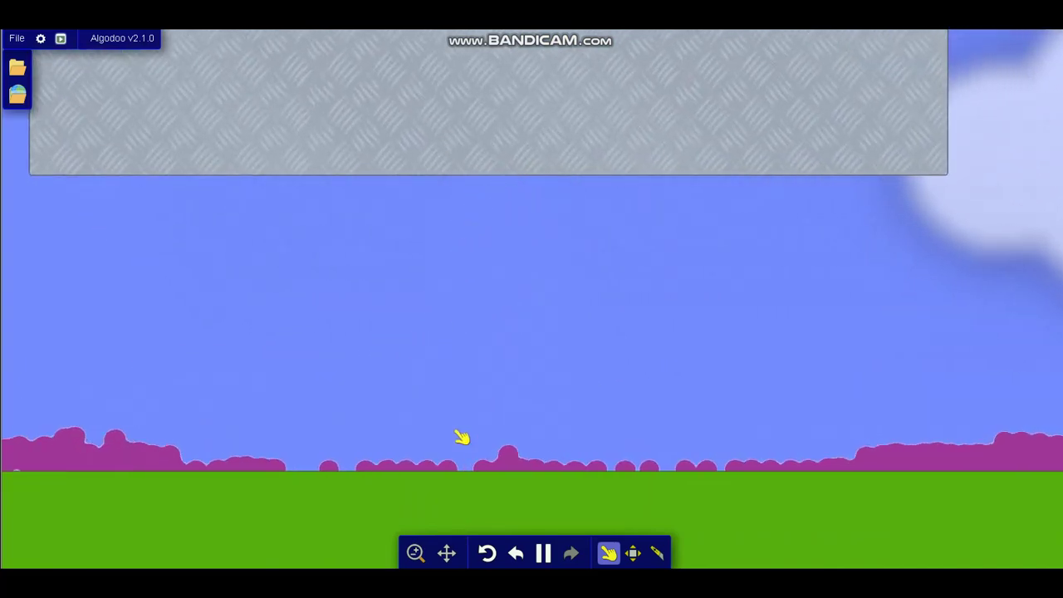
{"action": "scroll", "coordinate": [462, 437], "scroll_direction": "down", "scroll_amount": 5}
{"action": "scroll", "coordinate": [714, 469], "scroll_direction": "up", "scroll_amount": 5}
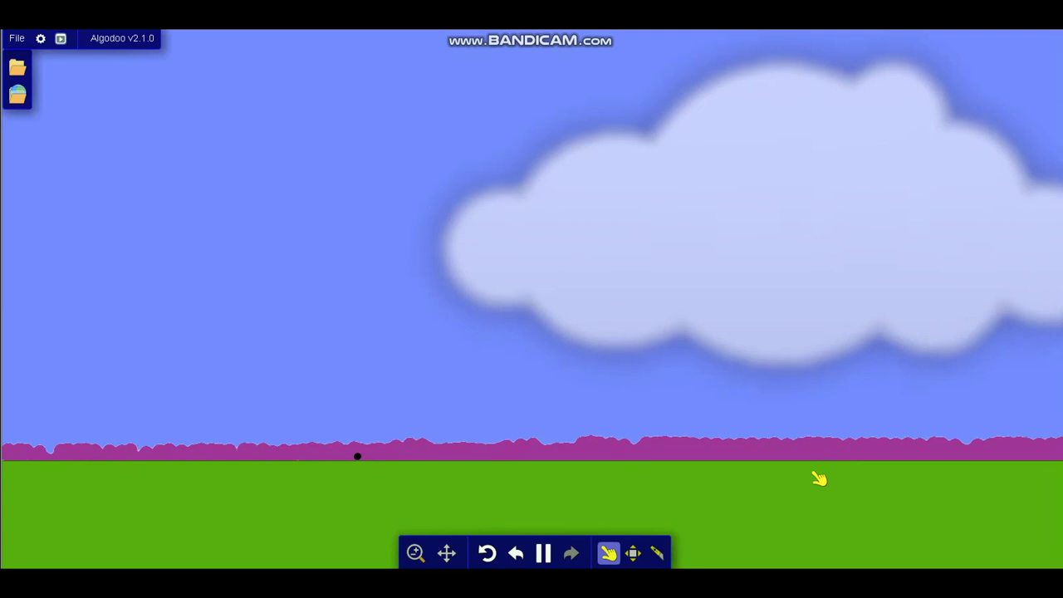
{"action": "scroll", "coordinate": [204, 470], "scroll_direction": "up", "scroll_amount": 5}
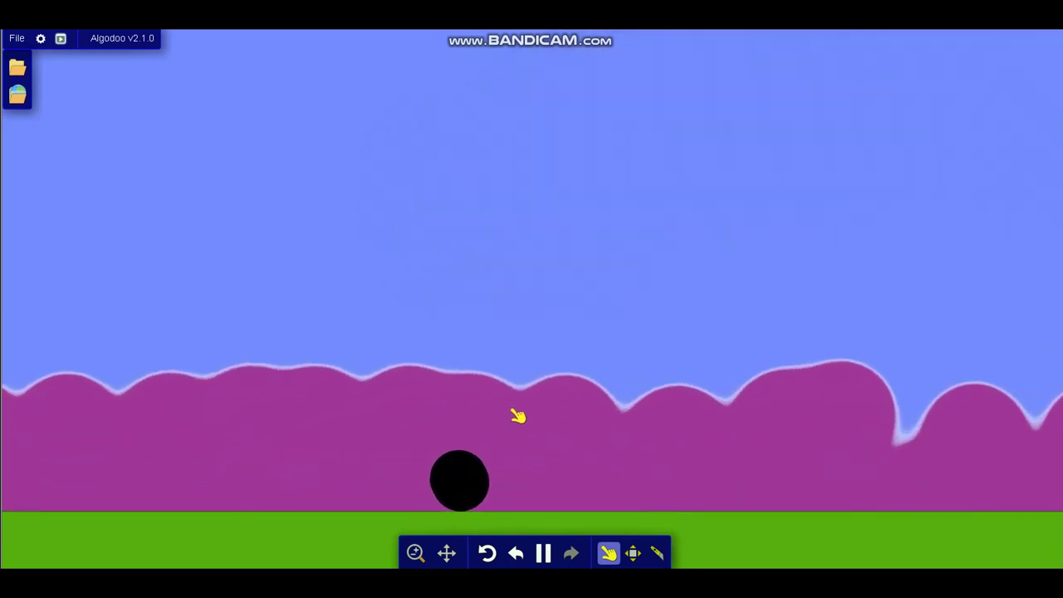
- Examine the purple liquid spread over the green ground around the water-drop box
{"action": "scroll", "coordinate": [526, 498], "scroll_direction": "down", "scroll_amount": 10}
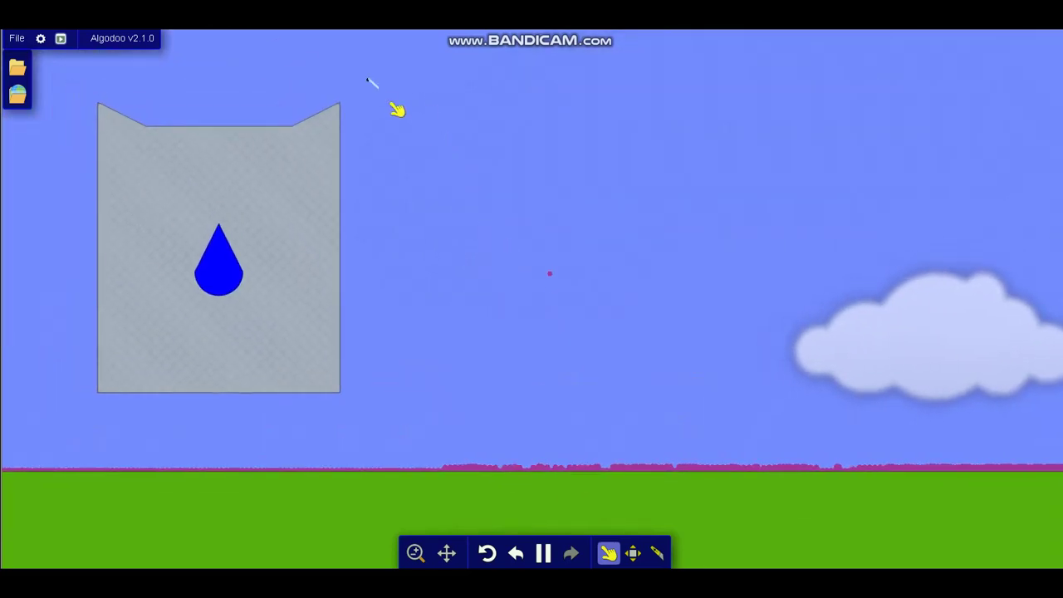
{"action": "scroll", "coordinate": [124, 515], "scroll_direction": "up", "scroll_amount": 3}
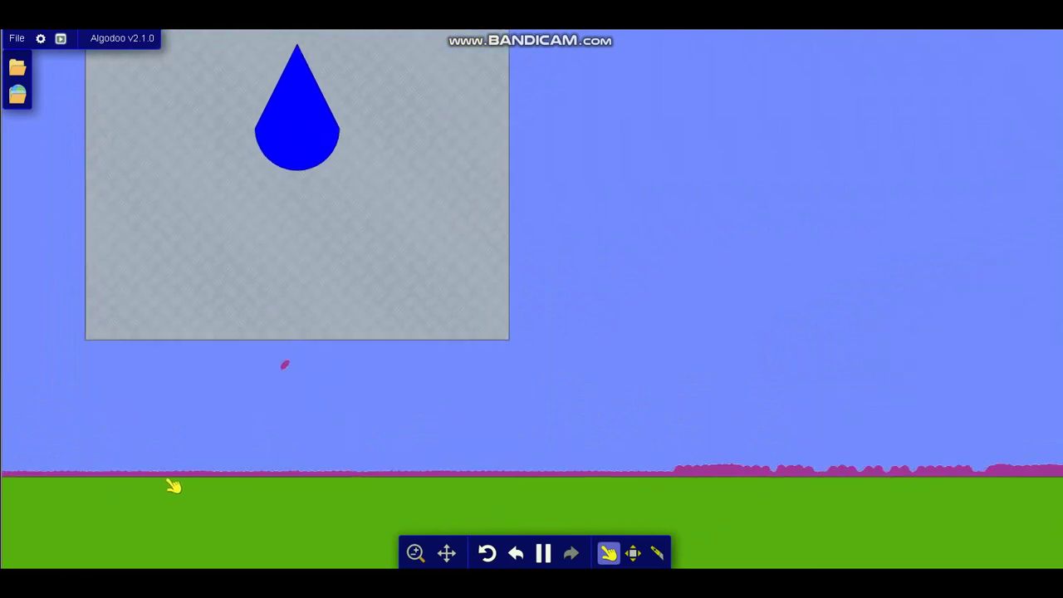
{"action": "scroll", "coordinate": [498, 378], "scroll_direction": "down", "scroll_amount": 5}
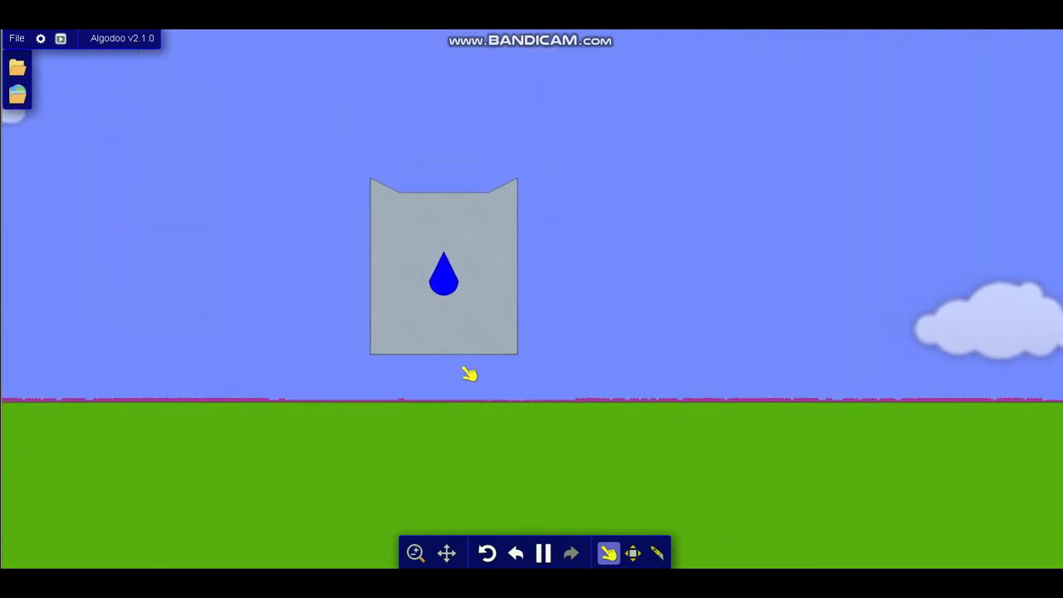
{"action": "scroll", "coordinate": [244, 406], "scroll_direction": "up", "scroll_amount": 5}
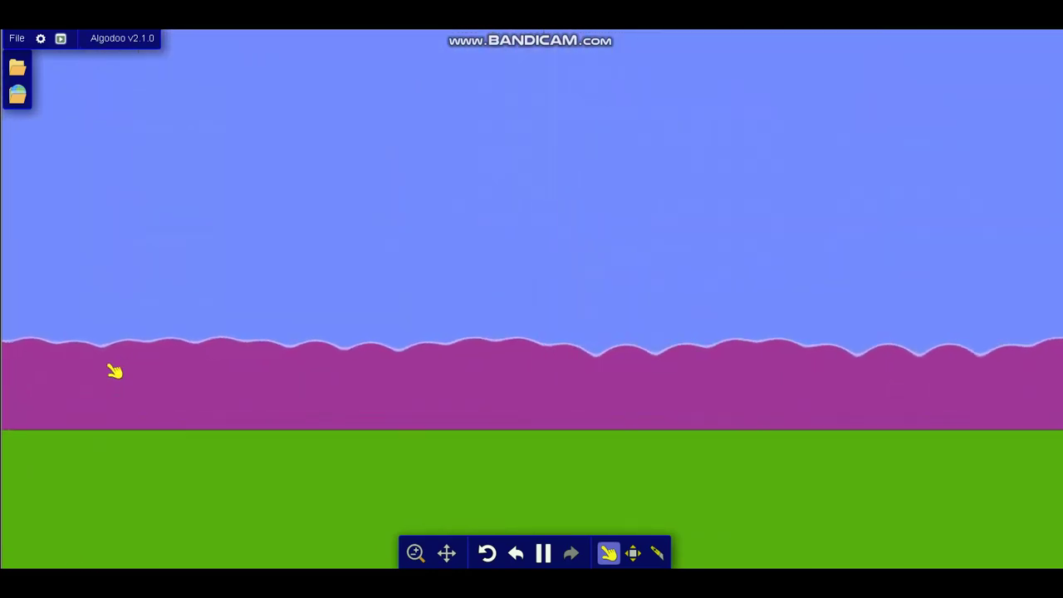
{"action": "scroll", "coordinate": [115, 371], "scroll_direction": "down", "scroll_amount": 4}
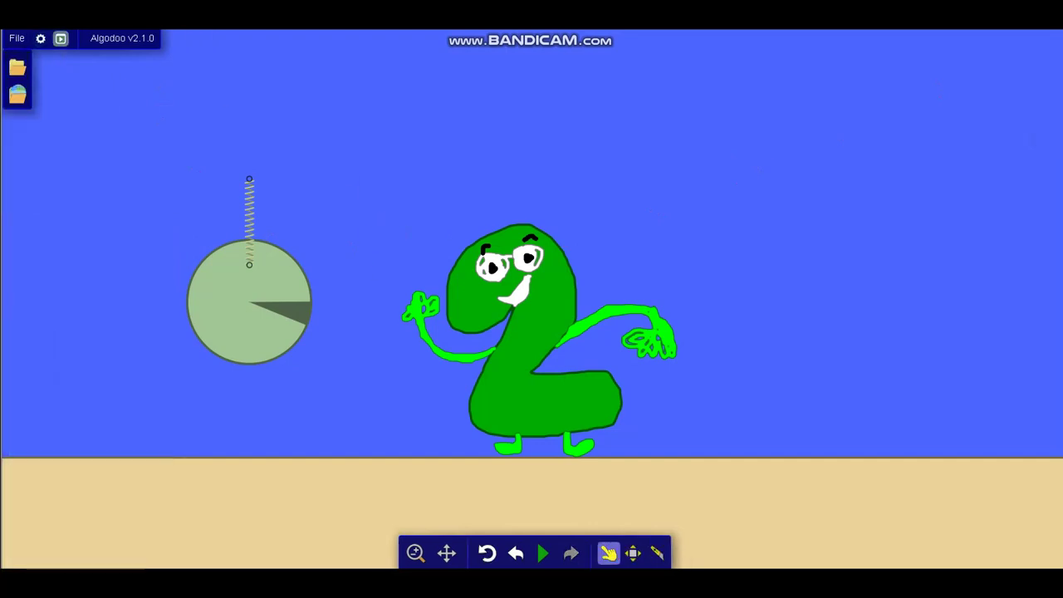
- Run the simulation at 100× speed with the green number 2 beside the spring-hung circle, and view the surrounding sky
{"action": "scroll", "coordinate": [576, 428], "scroll_direction": "up", "scroll_amount": 1}
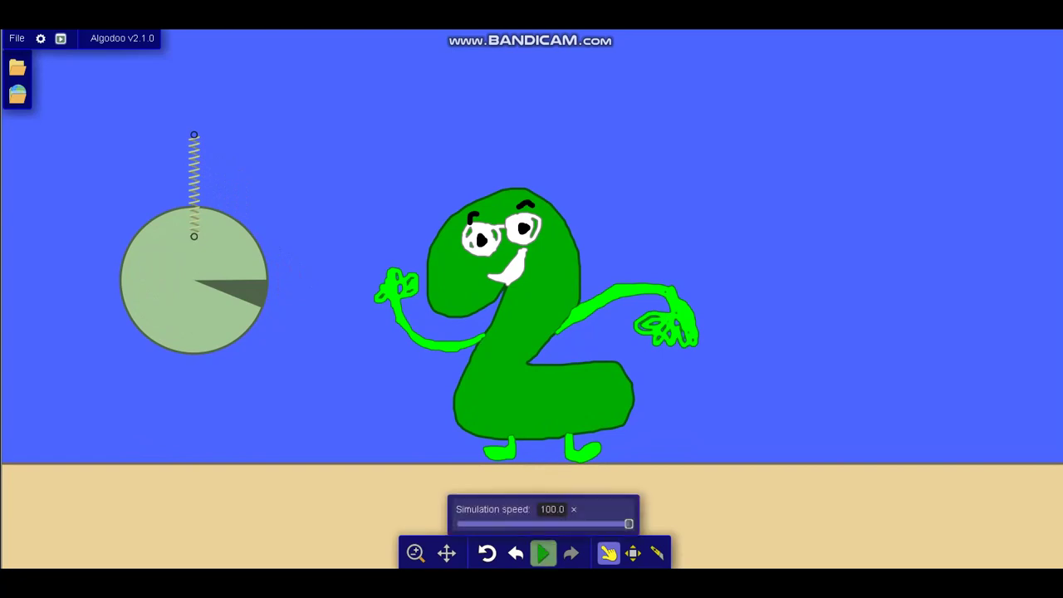
{"action": "left_click", "coordinate": [543, 553]}
{"action": "scroll", "coordinate": [510, 439], "scroll_direction": "down", "scroll_amount": 10}
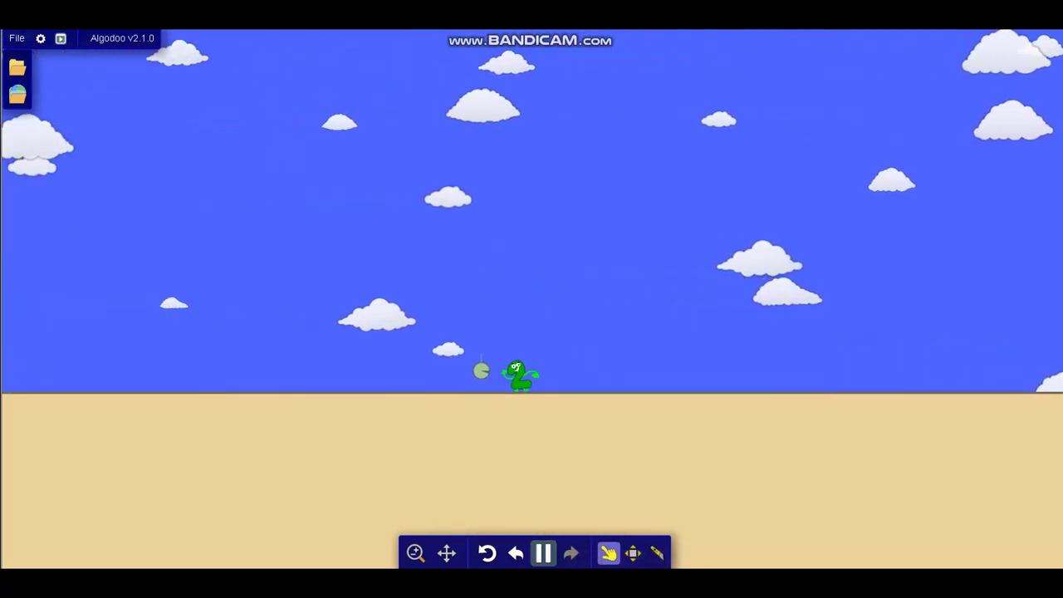
{"action": "mouse_move", "coordinate": [542, 553]}
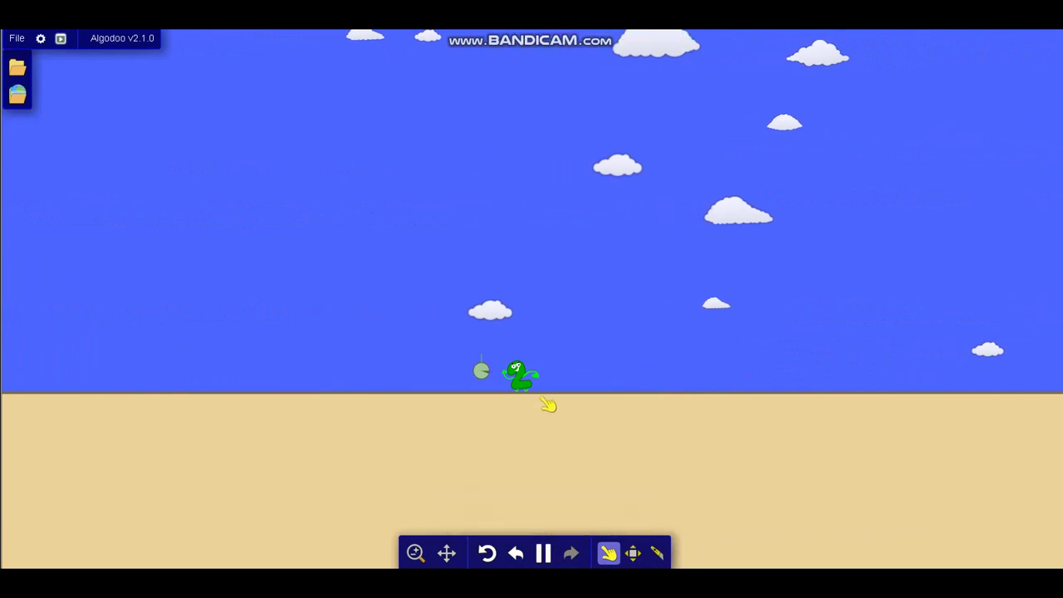
{"action": "scroll", "coordinate": [542, 408], "scroll_direction": "up", "scroll_amount": 3}
{"action": "scroll", "coordinate": [540, 411], "scroll_direction": "down", "scroll_amount": 3}
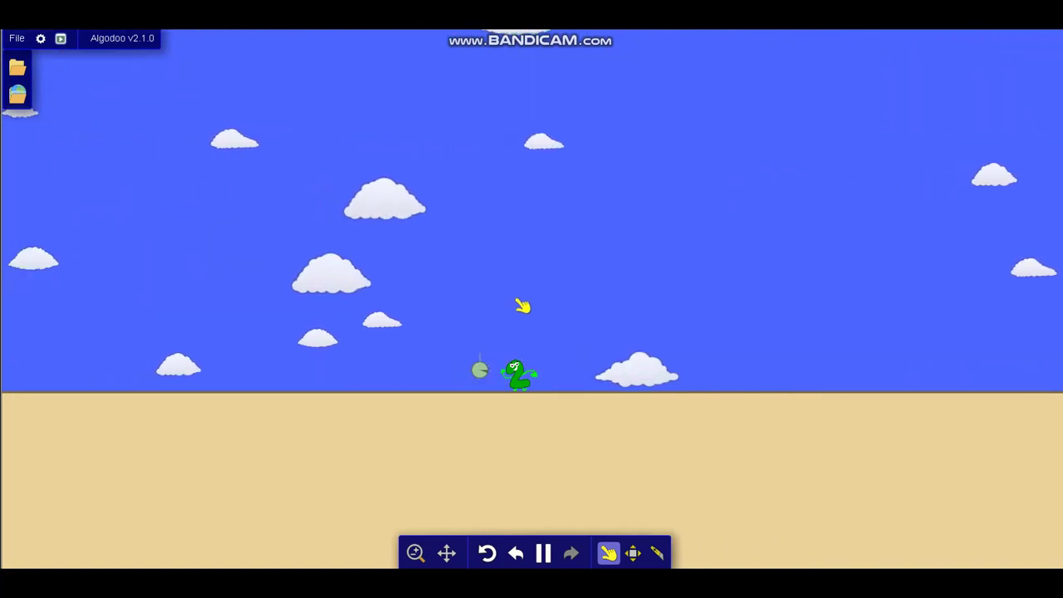
- Examine the green number 2 and the spring-hung circle up close and from afar while the simulation runs
{"action": "scroll", "coordinate": [520, 384], "scroll_direction": "up", "scroll_amount": 10}
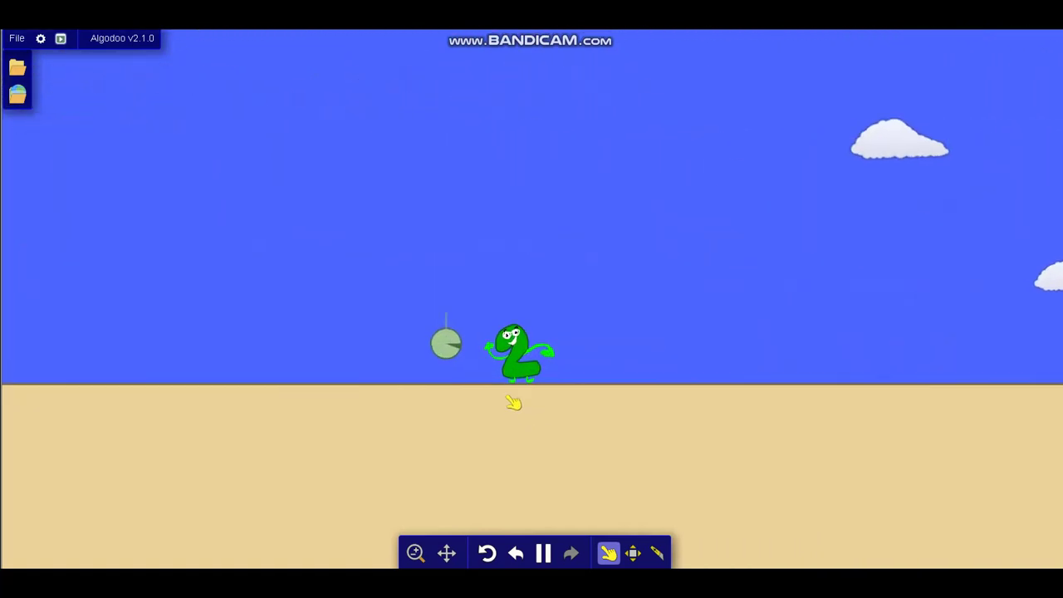
{"action": "scroll", "coordinate": [519, 384], "scroll_direction": "down", "scroll_amount": 10}
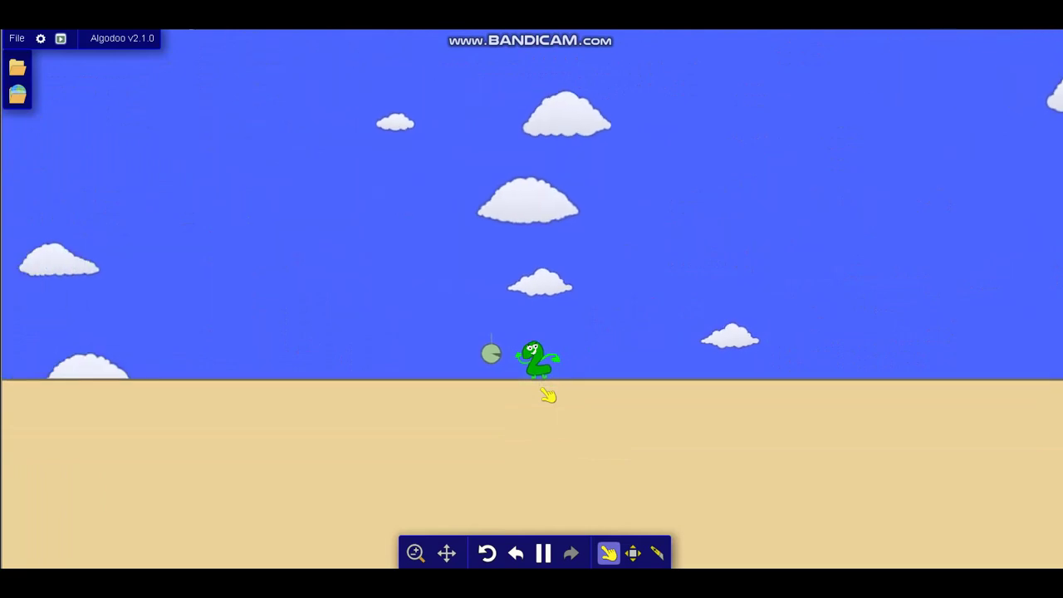
{"action": "scroll", "coordinate": [548, 396], "scroll_direction": "up", "scroll_amount": 9}
{"action": "scroll", "coordinate": [562, 386], "scroll_direction": "up", "scroll_amount": 2}
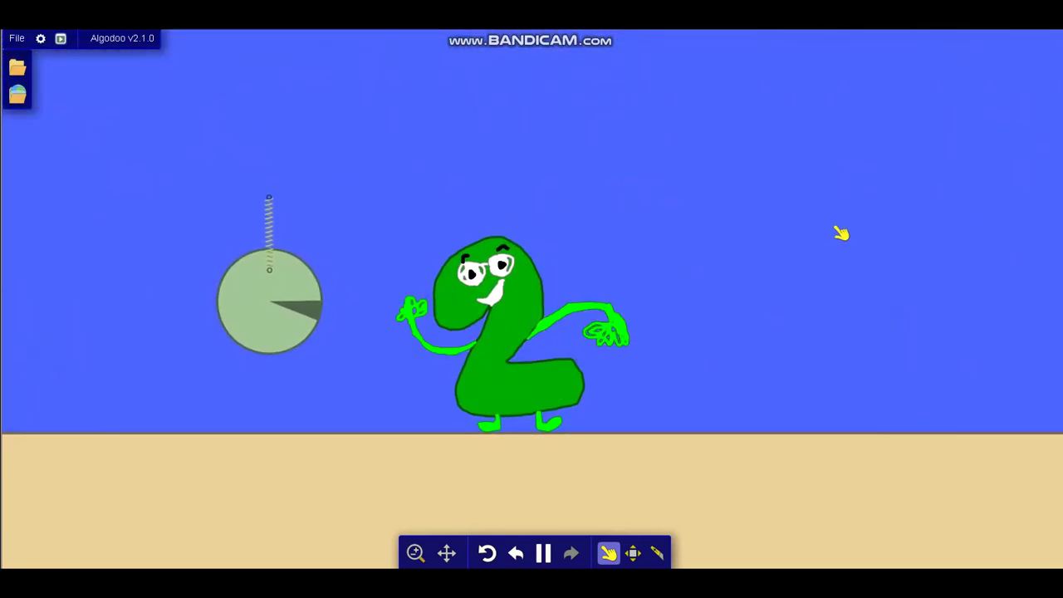
{"action": "scroll", "coordinate": [529, 375], "scroll_direction": "up", "scroll_amount": 3}
{"action": "scroll", "coordinate": [530, 373], "scroll_direction": "down", "scroll_amount": 5}
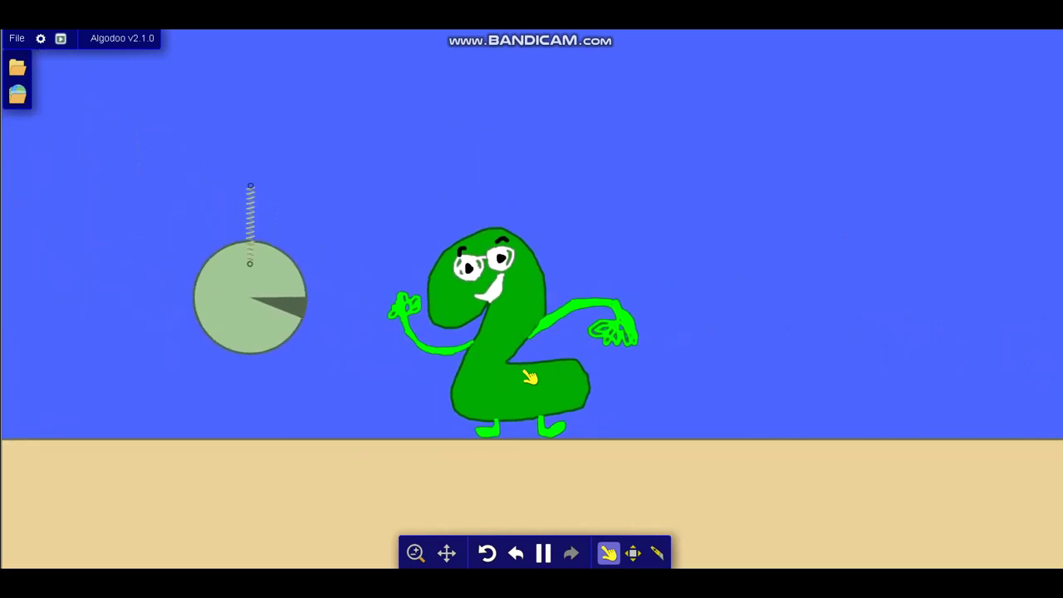
{"action": "scroll", "coordinate": [528, 375], "scroll_direction": "up", "scroll_amount": 3}
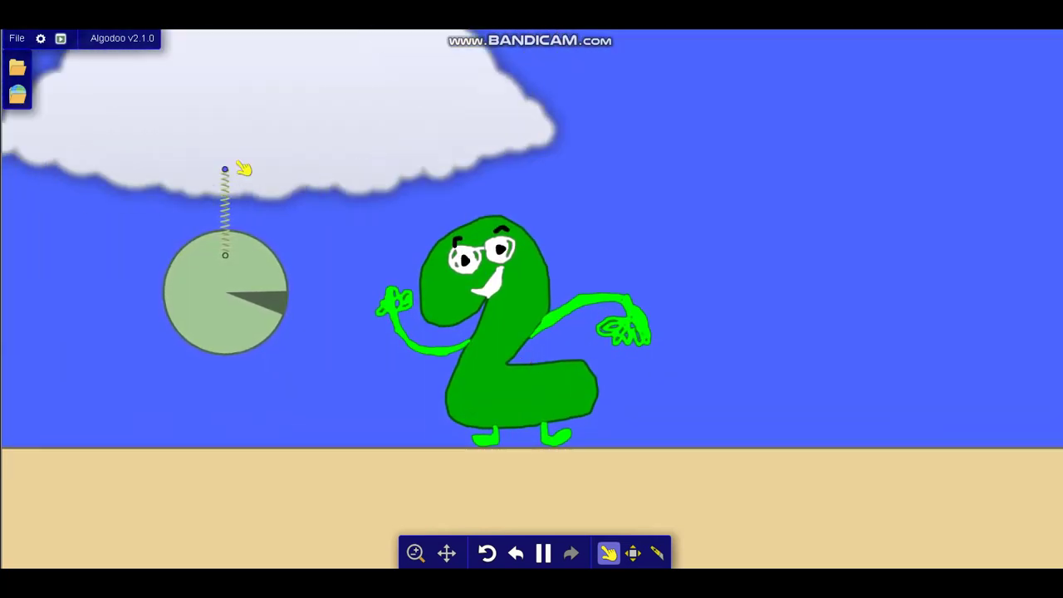
- Run the simulation with the black hole in the sky above the small green number 2
{"action": "scroll", "coordinate": [558, 419], "scroll_direction": "down", "scroll_amount": 2}
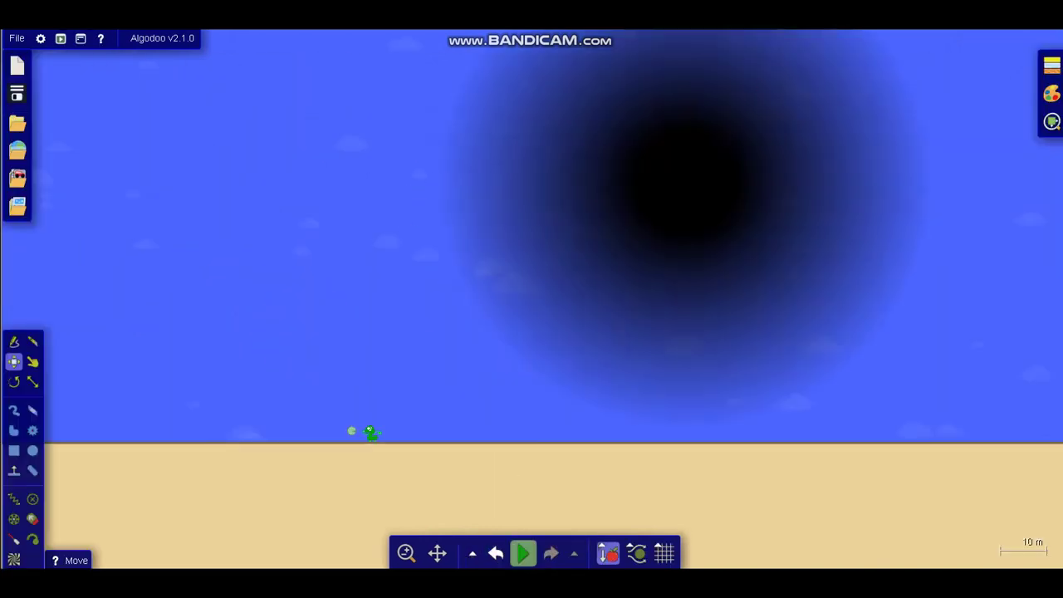
{"action": "left_click", "coordinate": [523, 553]}
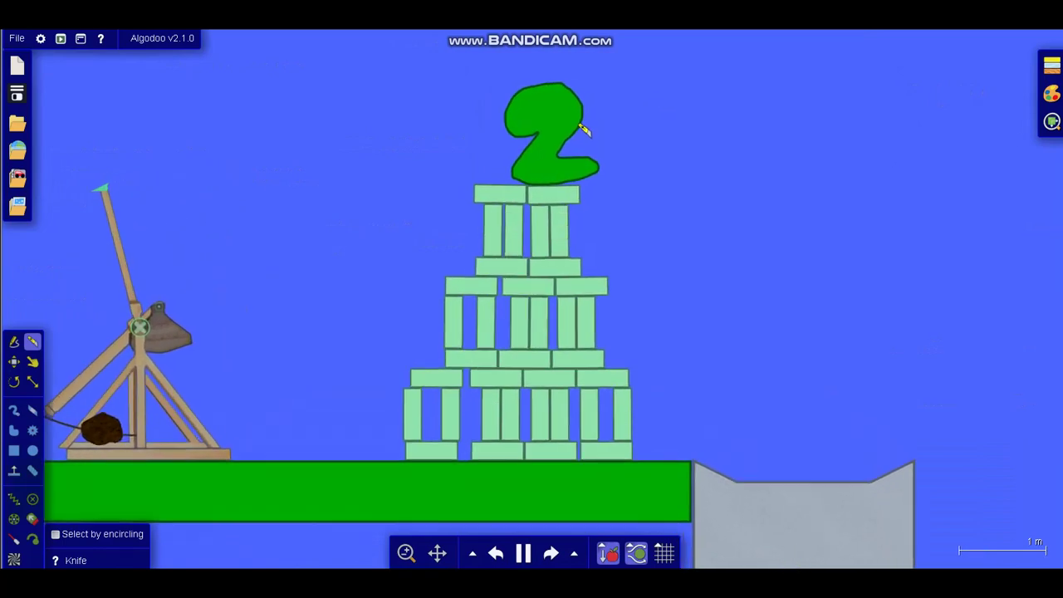
- Try to fire the trebuchet at the block tower by cutting the strap between its boulder and frame
{"action": "scroll", "coordinate": [583, 130], "scroll_direction": "up", "scroll_amount": 3}
{"action": "scroll", "coordinate": [573, 104], "scroll_direction": "down", "scroll_amount": 5}
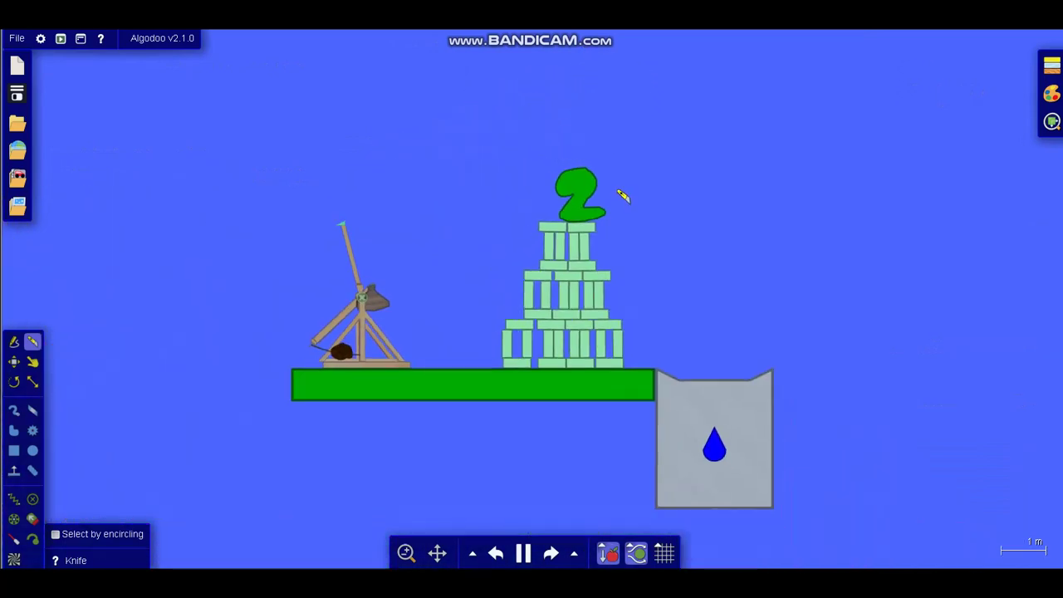
{"action": "scroll", "coordinate": [411, 340], "scroll_direction": "up", "scroll_amount": 8}
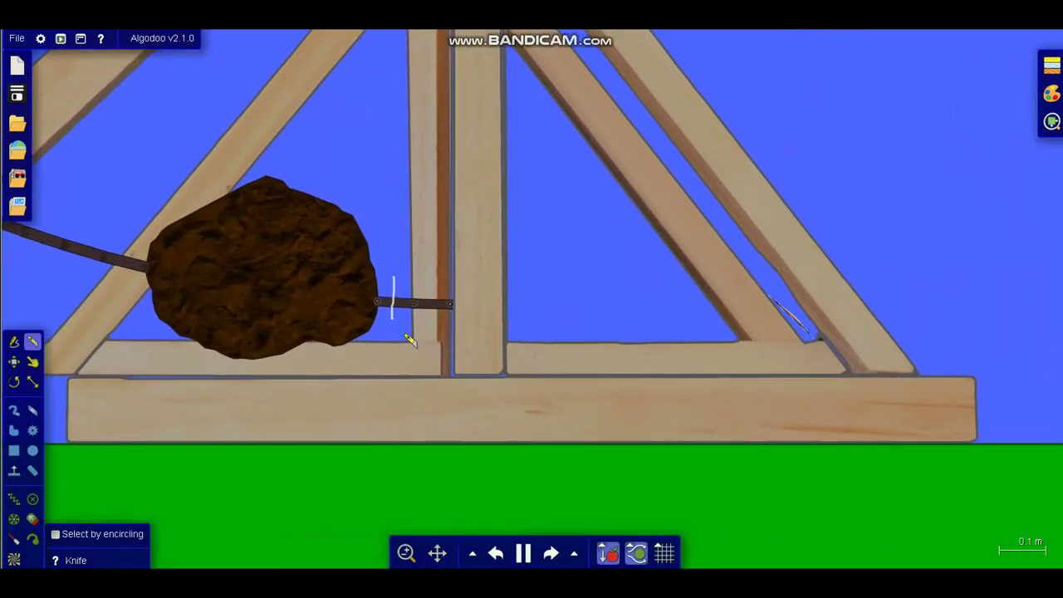
{"action": "scroll", "coordinate": [413, 342], "scroll_direction": "down", "scroll_amount": 8}
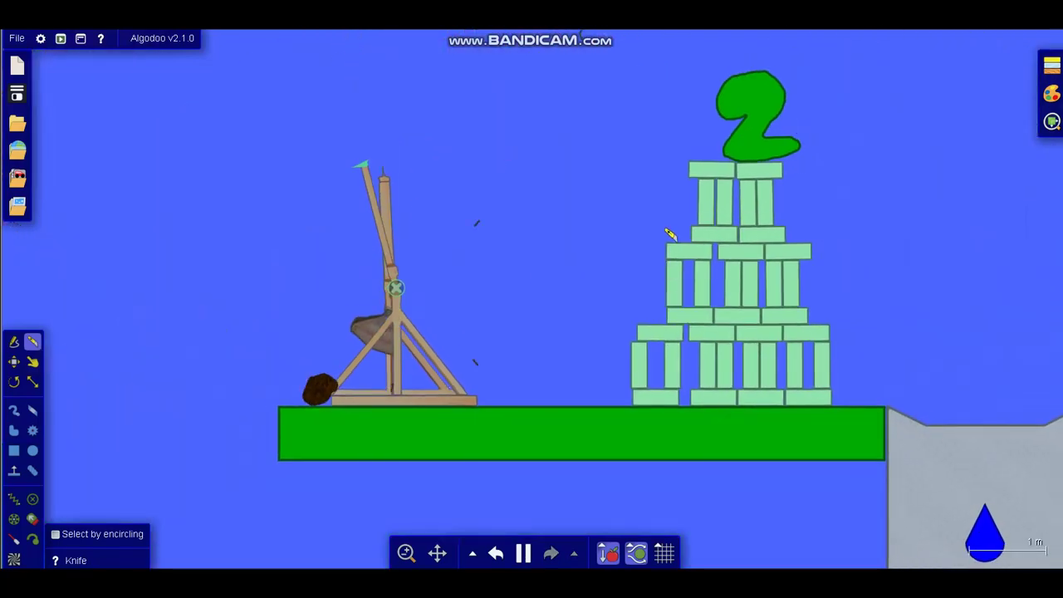
- Undo the failed launch and cut the boulder's strap again to fire the trebuchet at the block tower
{"action": "scroll", "coordinate": [366, 436], "scroll_direction": "up", "scroll_amount": 8}
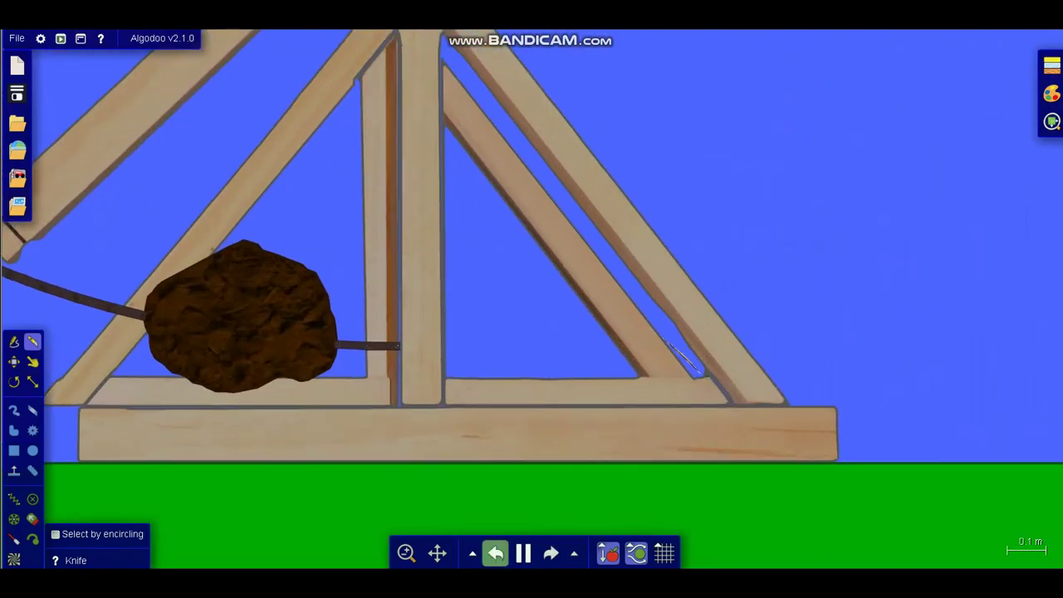
{"action": "scroll", "coordinate": [366, 437], "scroll_direction": "down", "scroll_amount": 7}
{"action": "scroll", "coordinate": [366, 436], "scroll_direction": "down", "scroll_amount": 2}
{"action": "scroll", "coordinate": [670, 183], "scroll_direction": "up", "scroll_amount": 2}
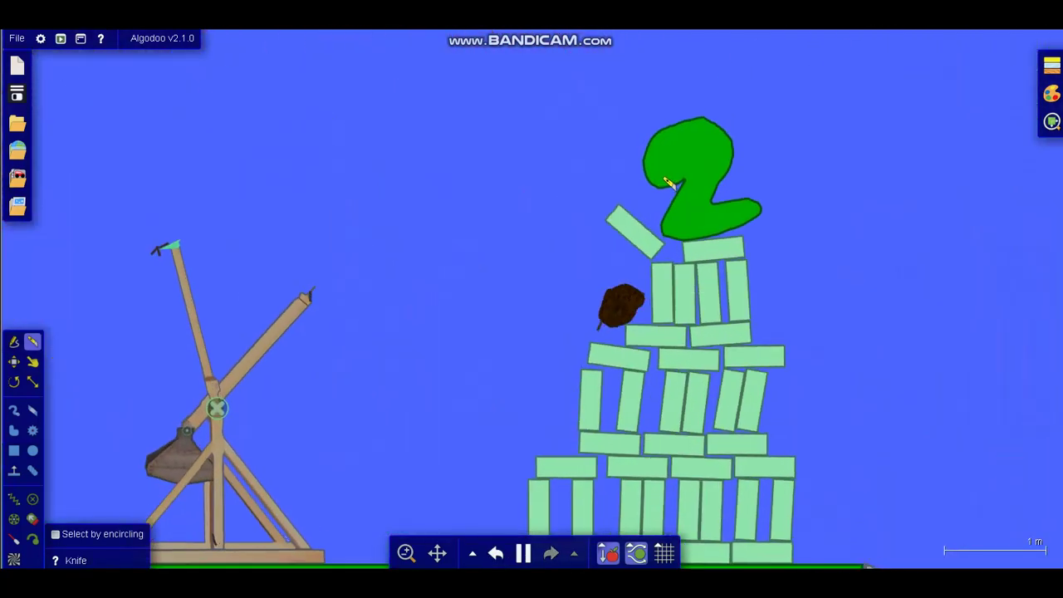
{"action": "scroll", "coordinate": [671, 183], "scroll_direction": "down", "scroll_amount": 1}
{"action": "scroll", "coordinate": [889, 266], "scroll_direction": "up", "scroll_amount": 2}
{"action": "scroll", "coordinate": [939, 324], "scroll_direction": "down", "scroll_amount": 2}
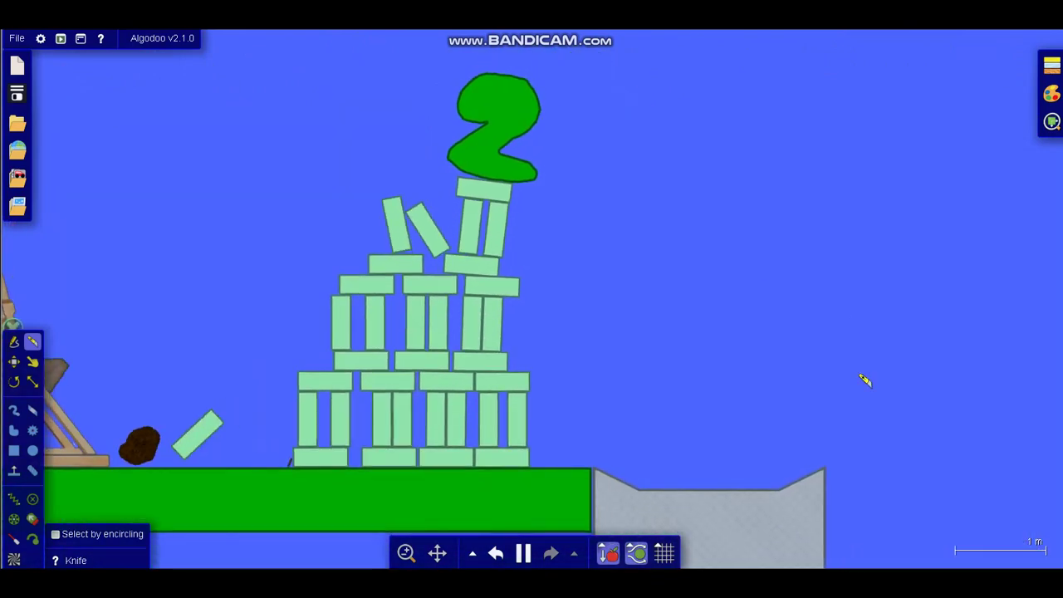
- Follow the green number 2 off the tower into the water-drop box and inspect the green liquid on the dark red ground
{"action": "scroll", "coordinate": [861, 374], "scroll_direction": "up", "scroll_amount": 2}
{"action": "scroll", "coordinate": [373, 191], "scroll_direction": "down", "scroll_amount": 1}
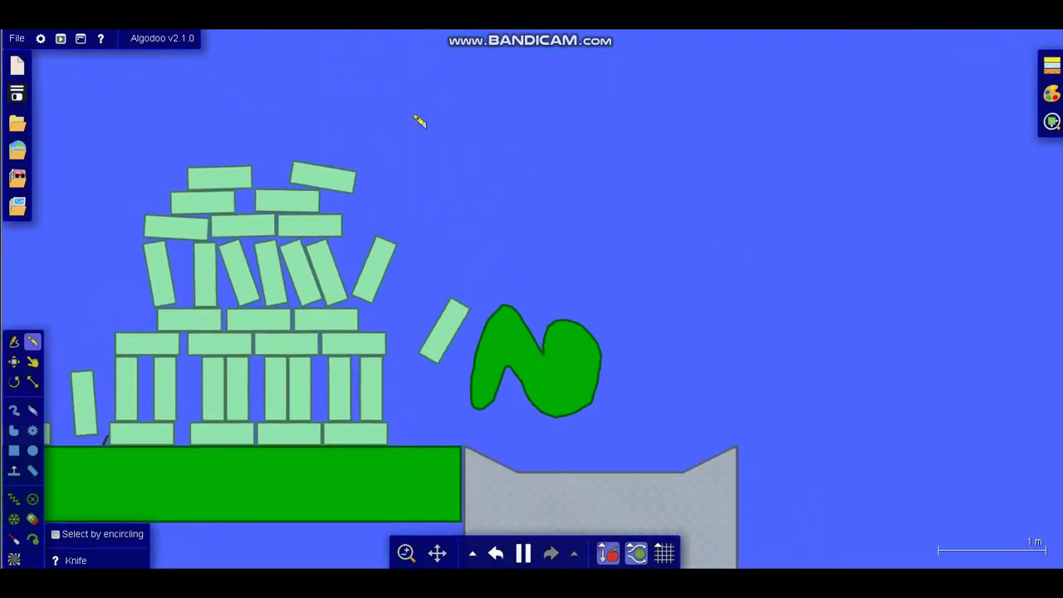
{"action": "scroll", "coordinate": [624, 462], "scroll_direction": "down", "scroll_amount": 3}
{"action": "scroll", "coordinate": [606, 485], "scroll_direction": "up", "scroll_amount": 4}
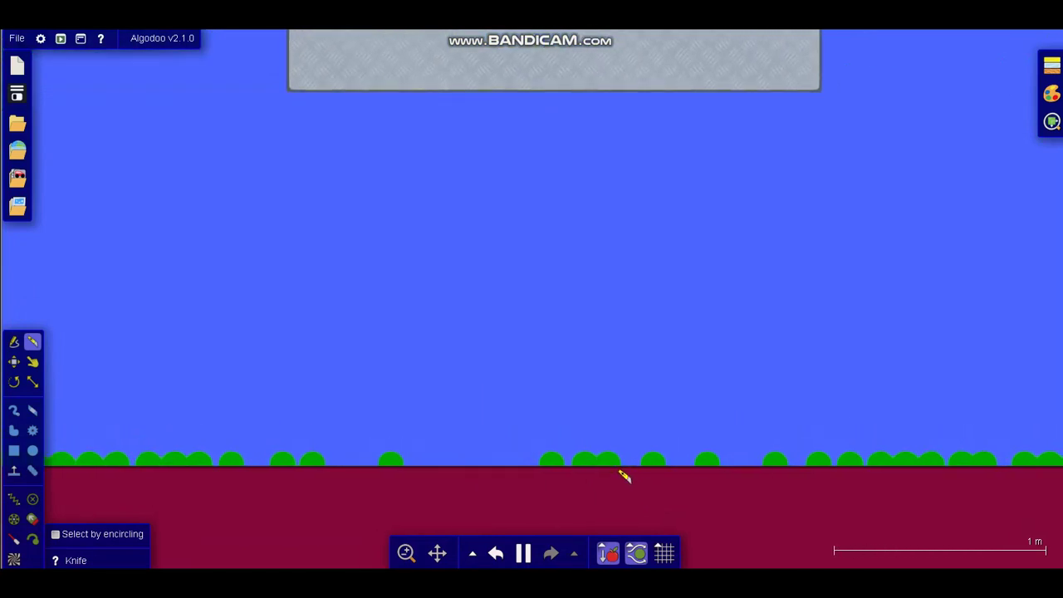
{"action": "scroll", "coordinate": [531, 473], "scroll_direction": "down", "scroll_amount": 6}
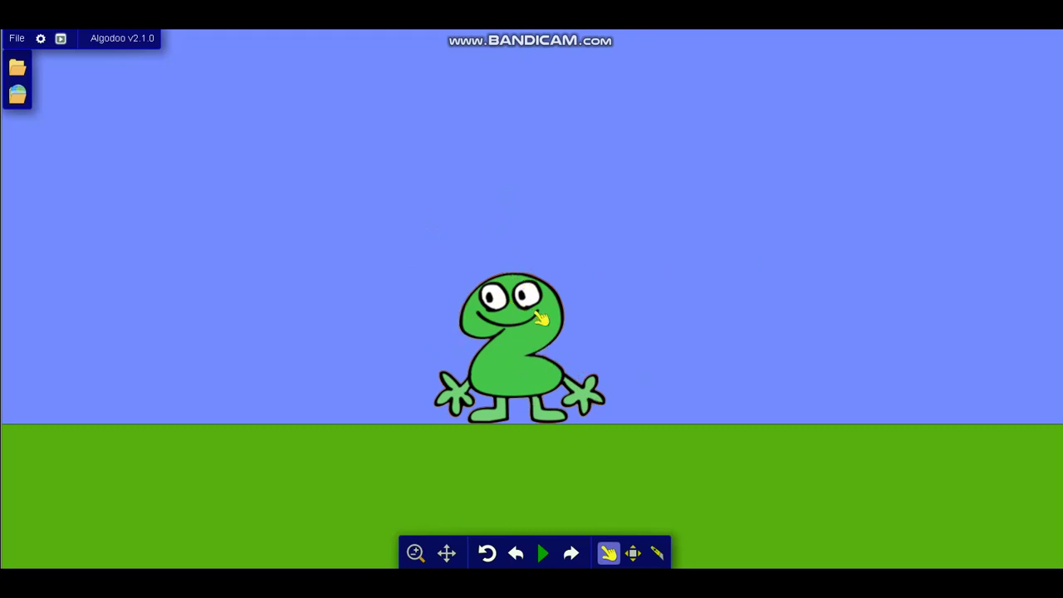
- Run the simulation with the smiling green number 2 on the ground and inspect the red liquid spreading over the grass
{"action": "scroll", "coordinate": [521, 331], "scroll_direction": "up", "scroll_amount": 4}
{"action": "scroll", "coordinate": [520, 301], "scroll_direction": "down", "scroll_amount": 4}
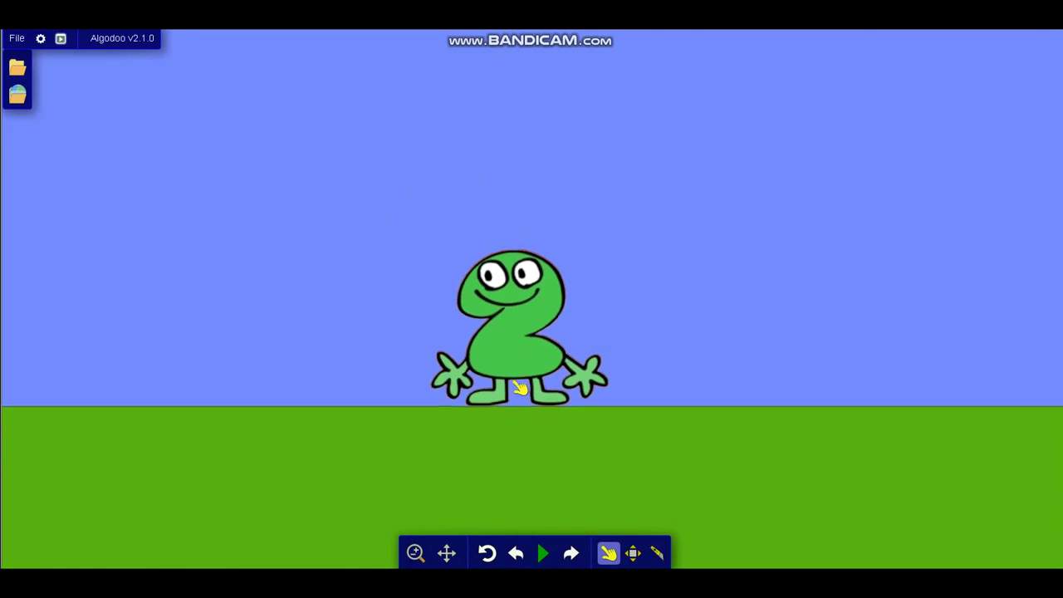
{"action": "mouse_move", "coordinate": [543, 553]}
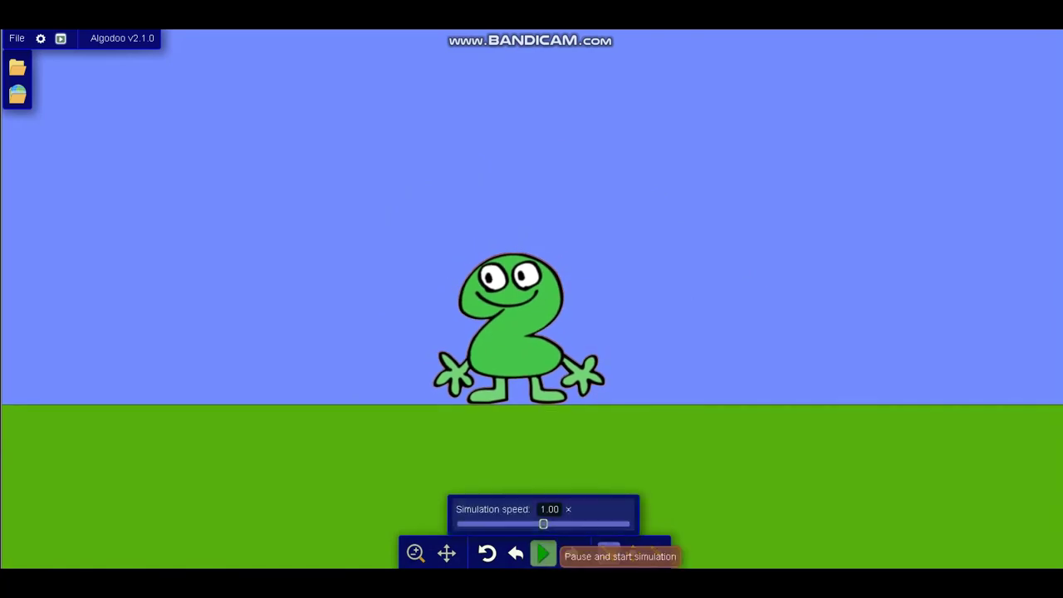
{"action": "left_click", "coordinate": [543, 552]}
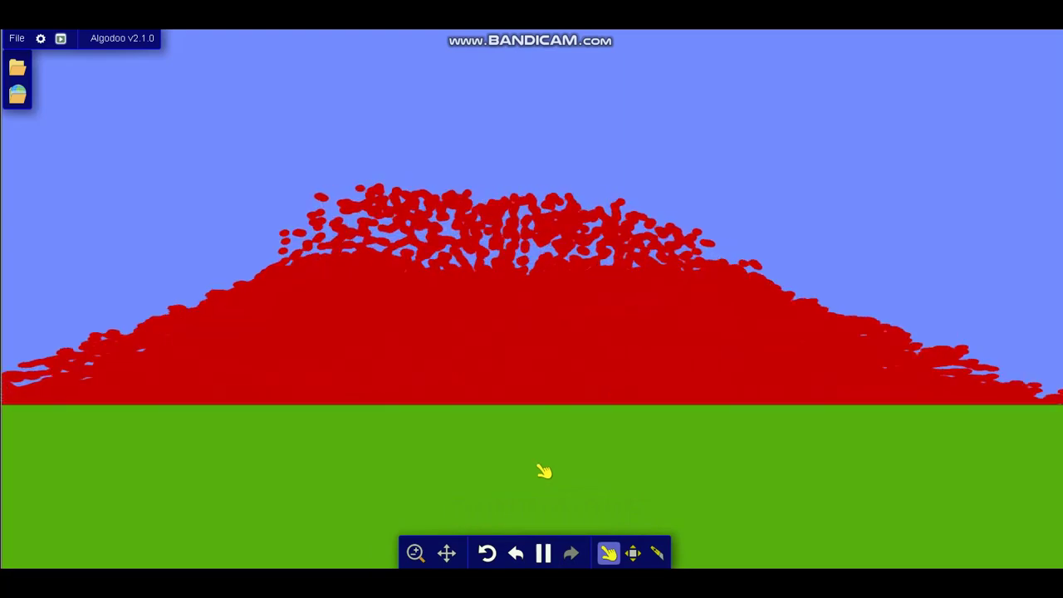
{"action": "scroll", "coordinate": [455, 428], "scroll_direction": "down", "scroll_amount": 3}
{"action": "scroll", "coordinate": [457, 449], "scroll_direction": "down", "scroll_amount": 2}
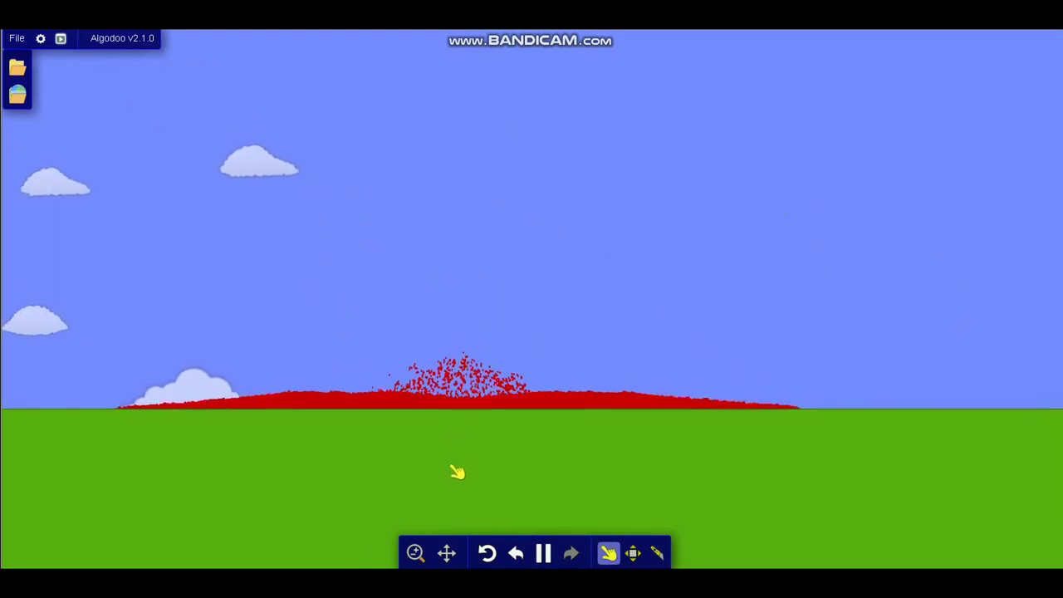
{"action": "scroll", "coordinate": [457, 472], "scroll_direction": "up", "scroll_amount": 5}
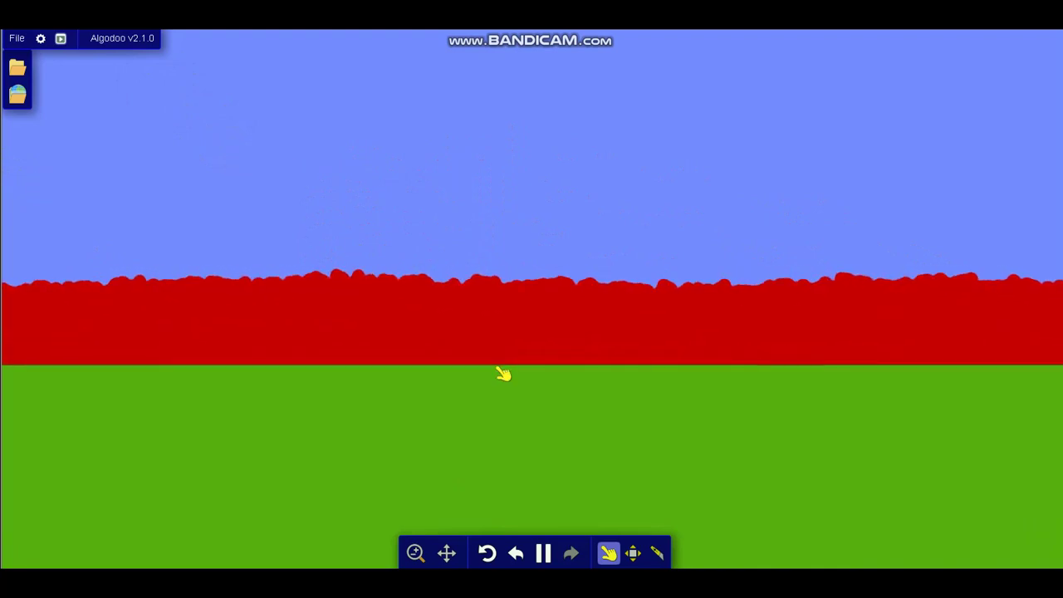
- Run the simulation to drop the smiling green number 2 into the water-drop box and inspect the area beneath it
{"action": "key", "text": "ctrl+z"}
{"action": "key", "text": "space"}
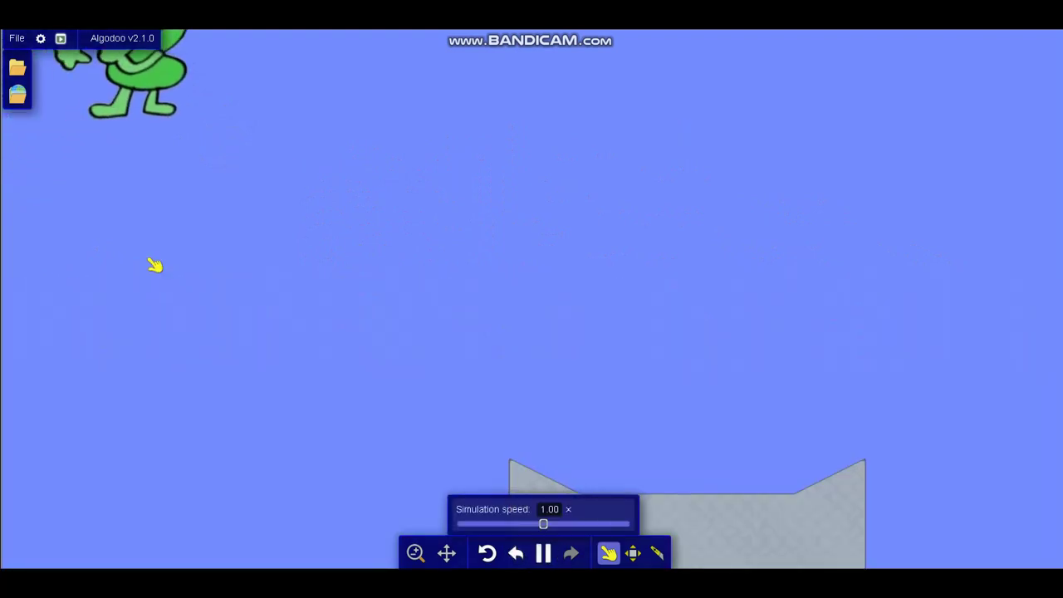
{"action": "scroll", "coordinate": [166, 187], "scroll_direction": "down", "scroll_amount": 4}
{"action": "scroll", "coordinate": [315, 185], "scroll_direction": "down", "scroll_amount": 2}
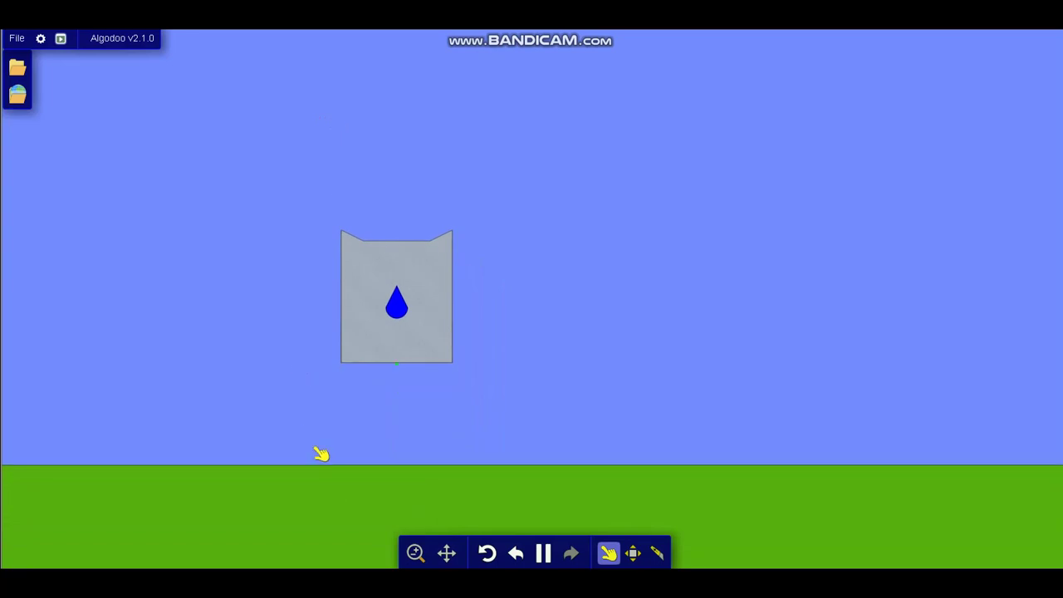
{"action": "scroll", "coordinate": [407, 485], "scroll_direction": "up", "scroll_amount": 3}
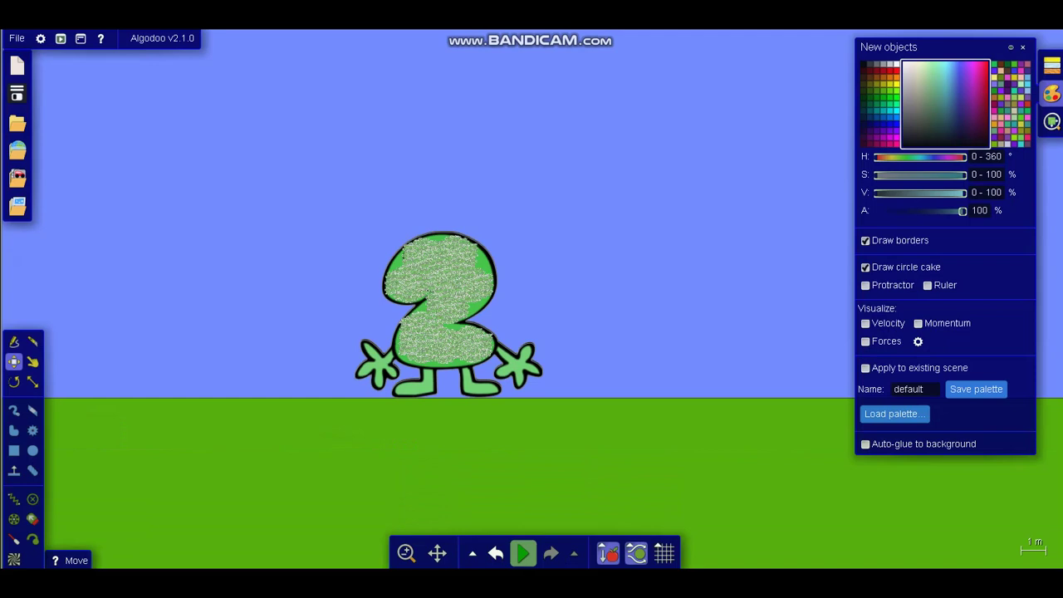
- Run the simulation with the green number 2 filled with tiny pieces and inspect the cluster of pieces
{"action": "key", "text": "space"}
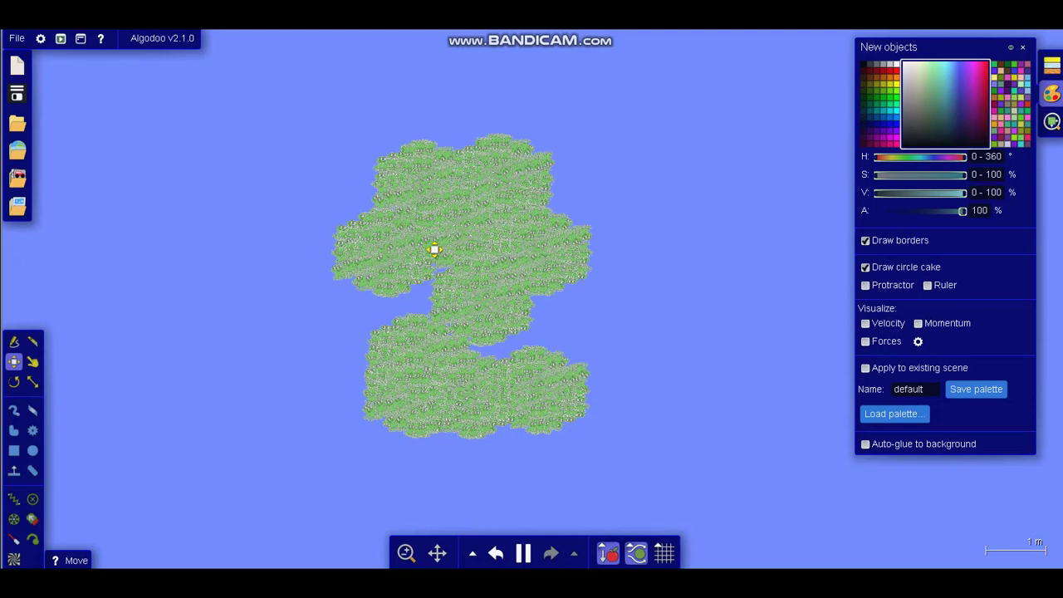
{"action": "scroll", "coordinate": [434, 249], "scroll_direction": "up", "scroll_amount": 4}
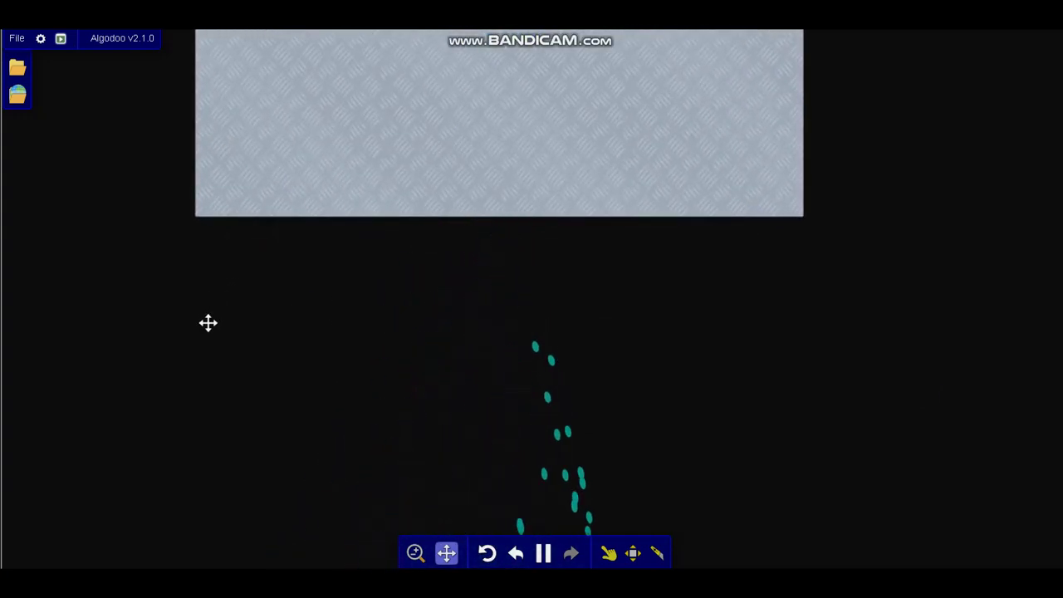
- Follow the teal liquid falling beneath the metal box down to the blue number 4
{"action": "left_click_drag", "start_coordinate": [361, 429], "coordinate": [375, 62]}
{"action": "left_click_drag", "start_coordinate": [340, 284], "coordinate": [364, 271]}
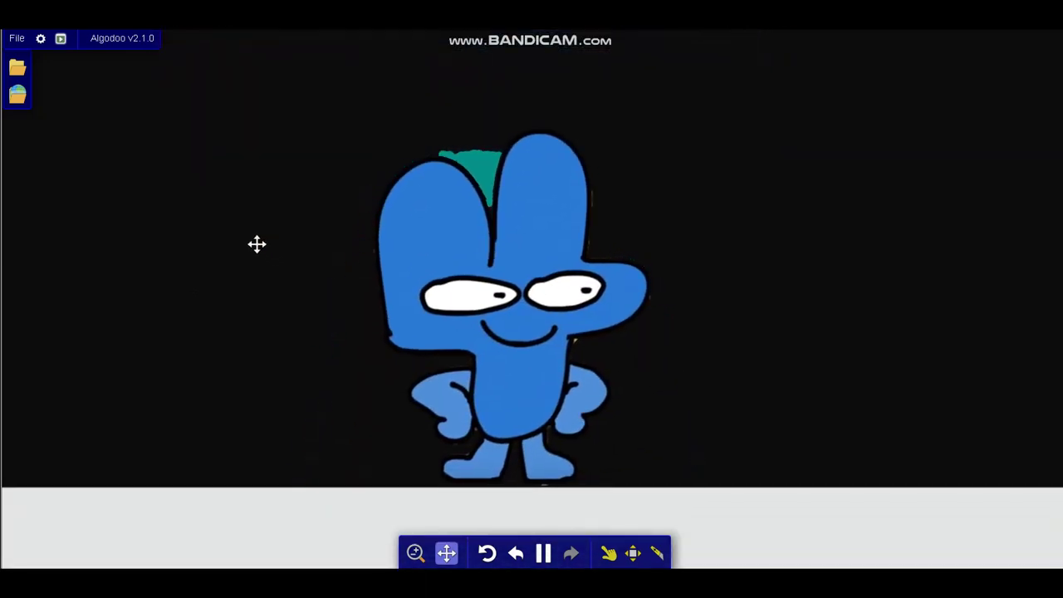